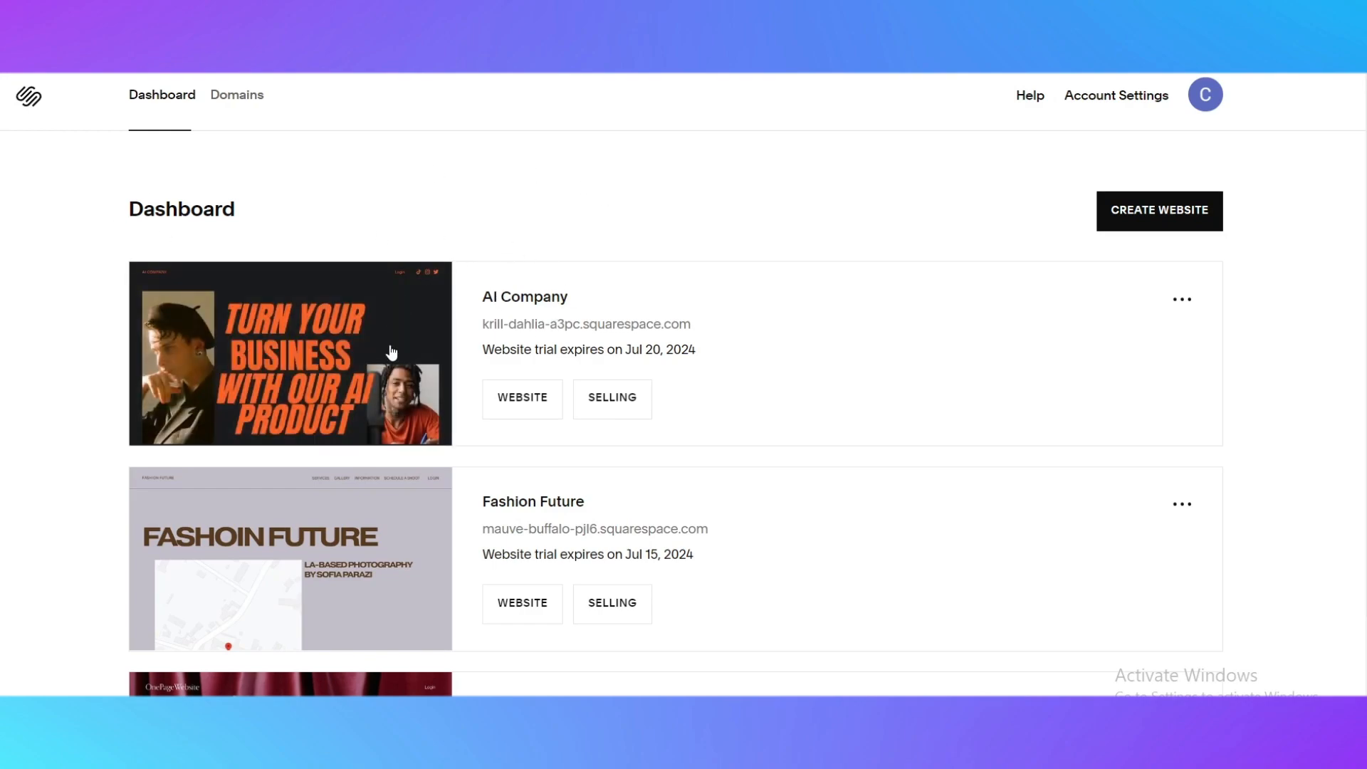
scroll(799, 404, "down", 2)
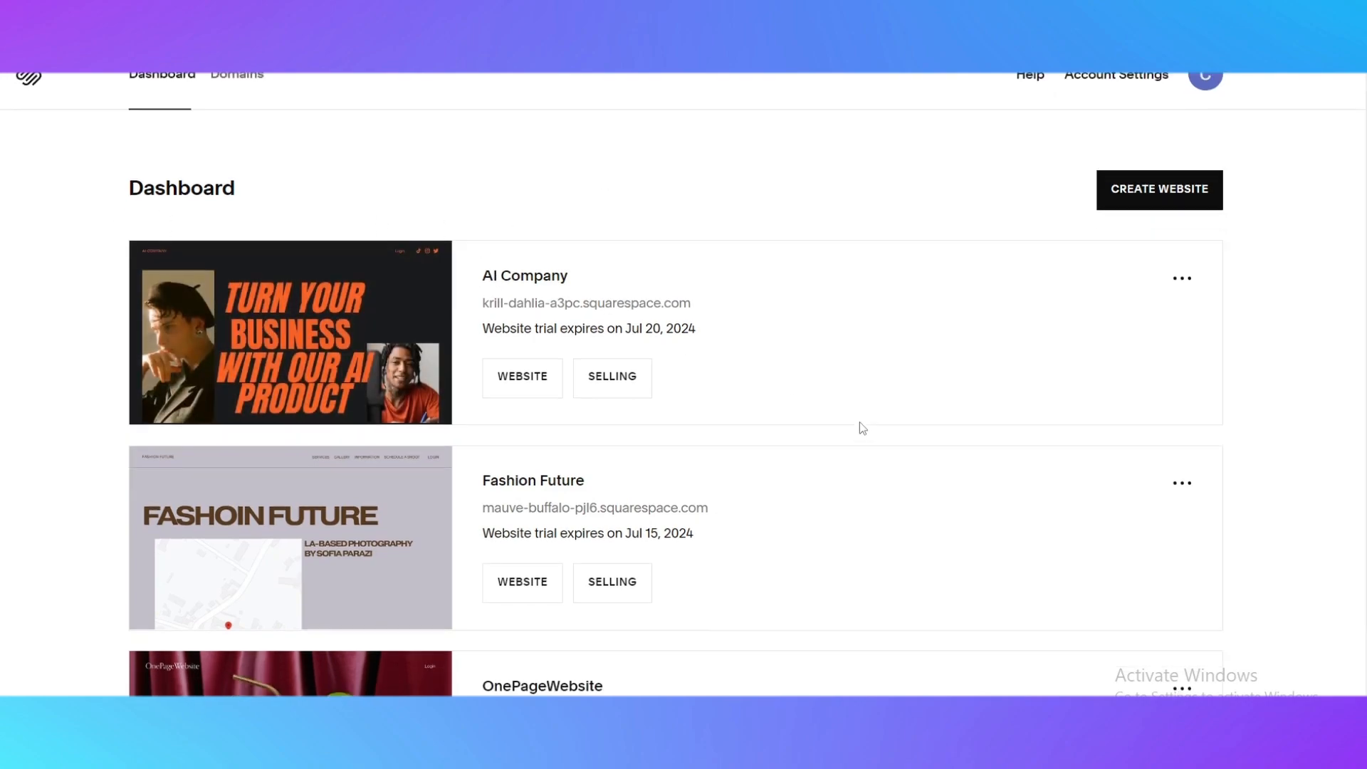
scroll(818, 412, "up", 2)
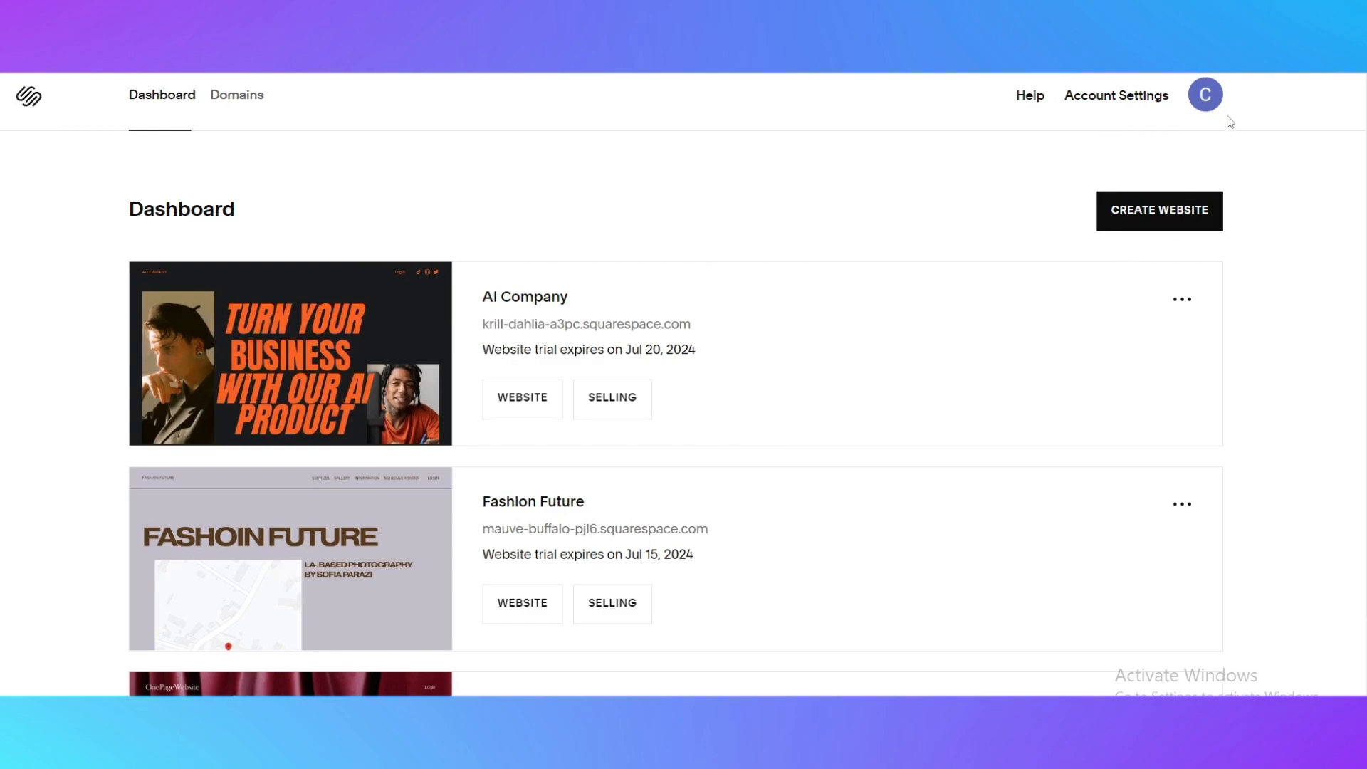
left_click(1211, 96)
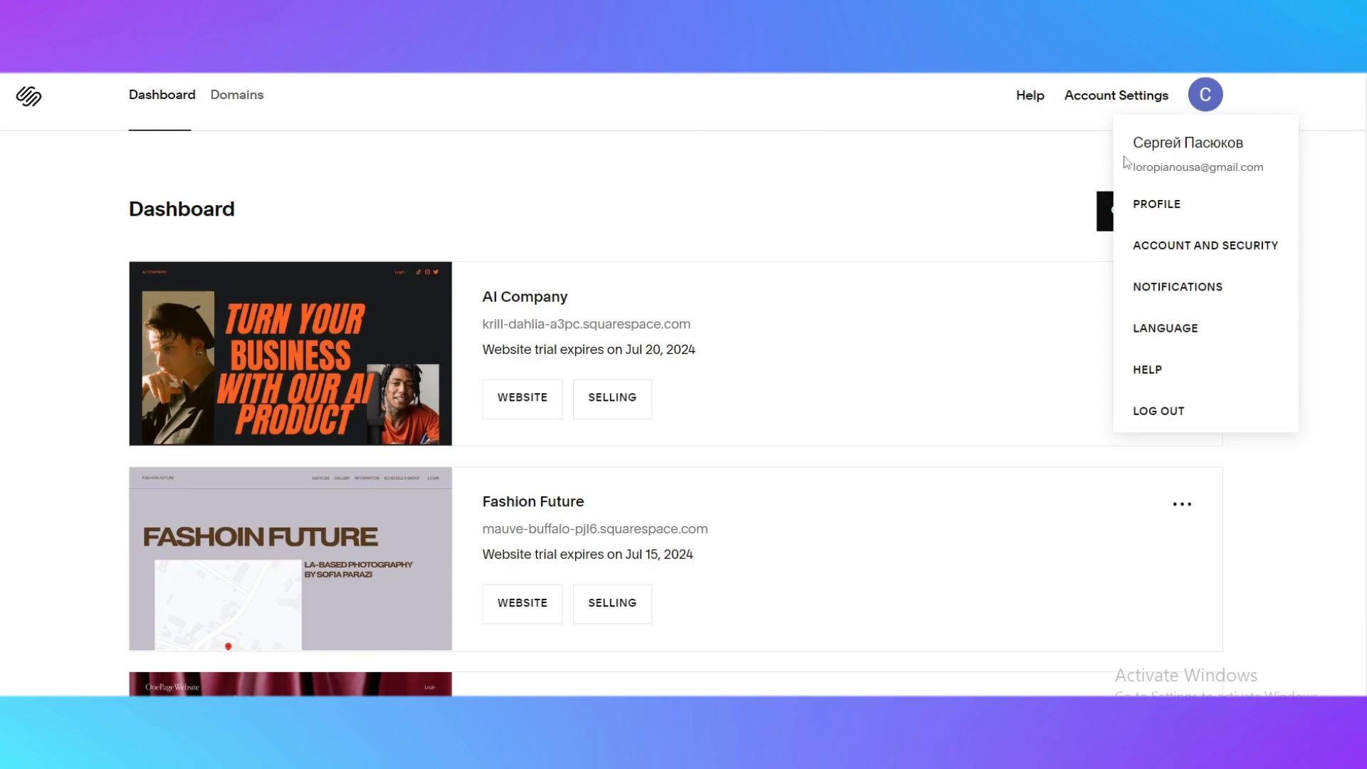
left_click(916, 178)
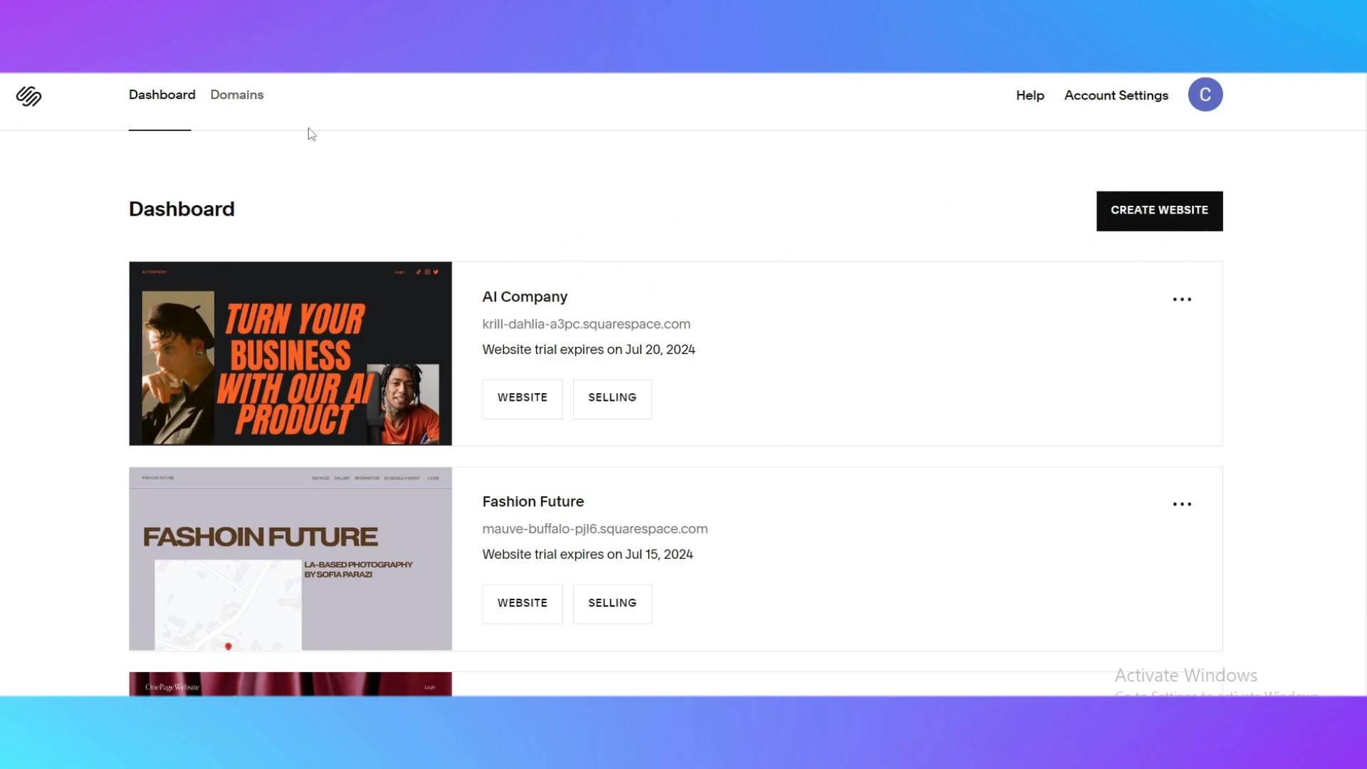
Step: Start creating a new website and look through the Popular Designs templates
left_click(1138, 198)
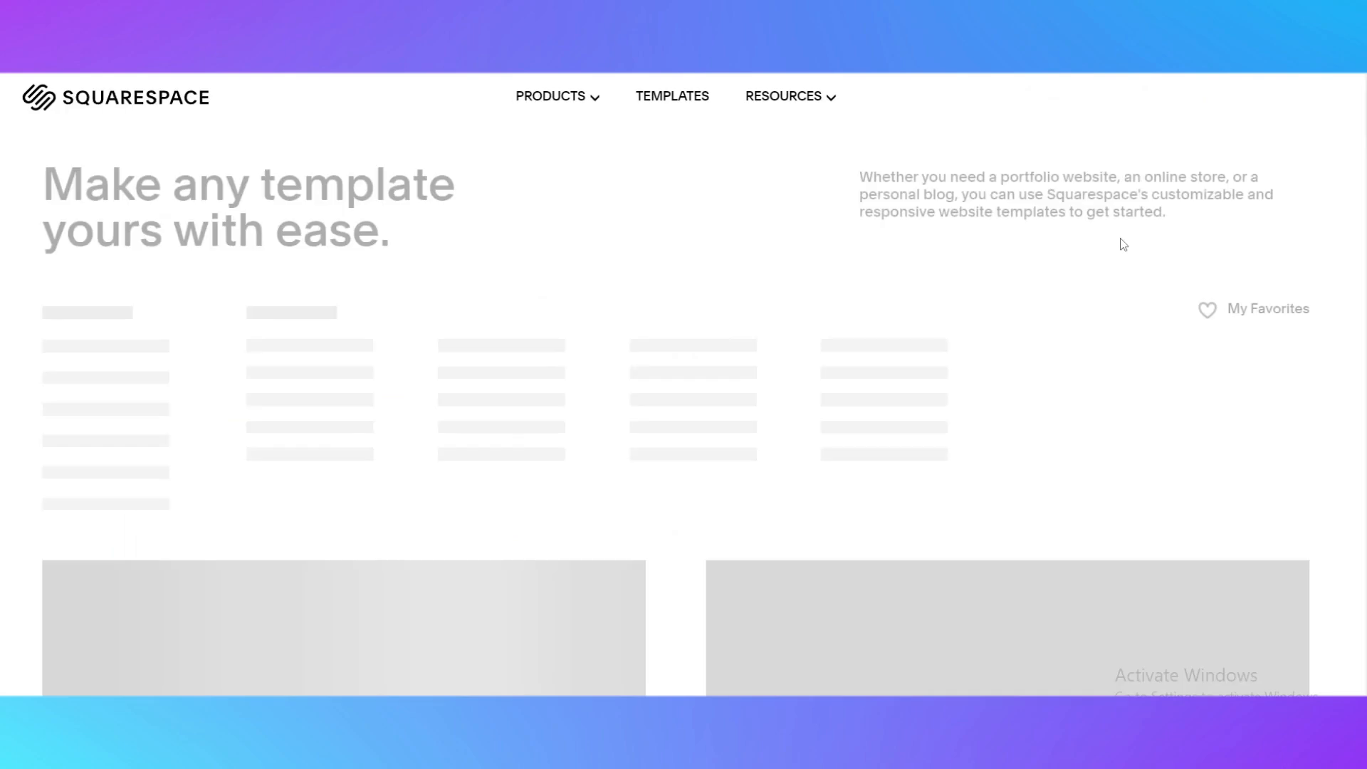
scroll(945, 489, "down", 6)
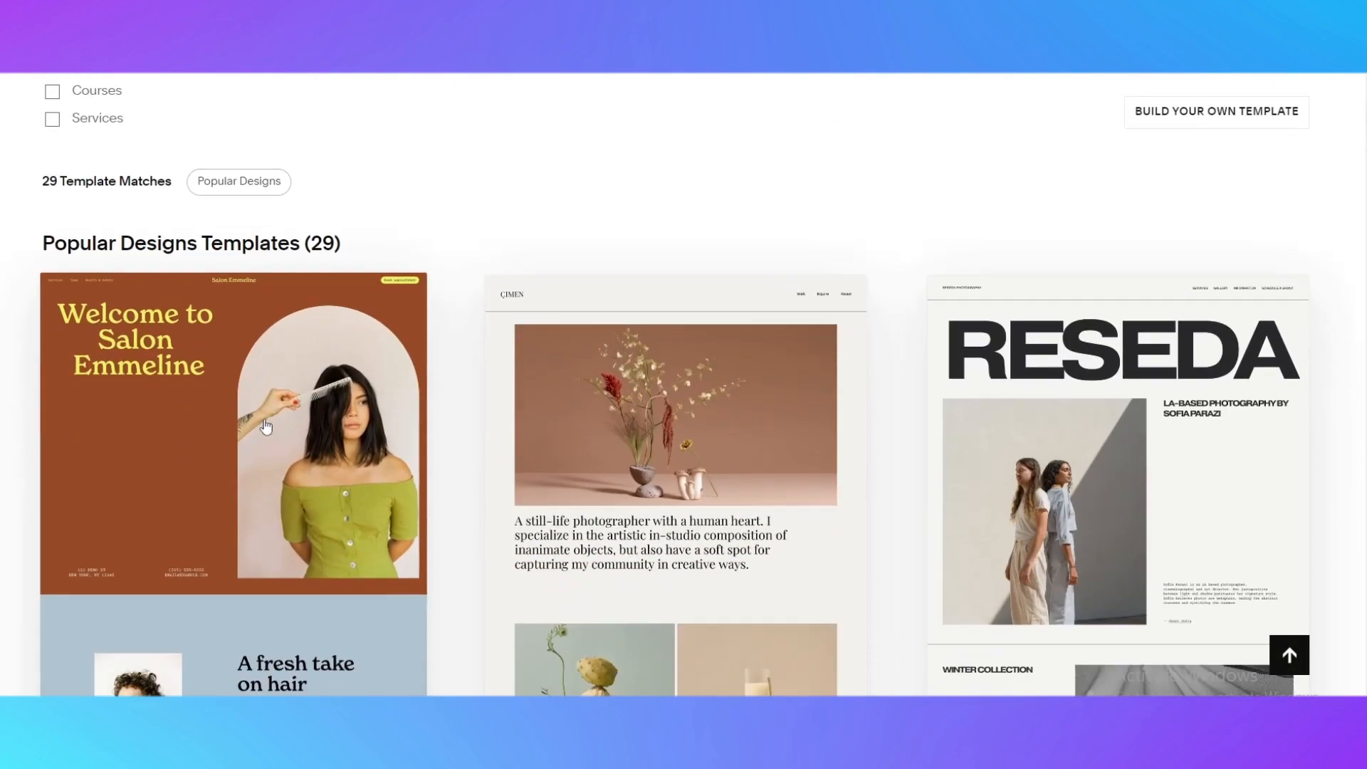
scroll(265, 426, "up", 6)
scroll(314, 475, "down", 8)
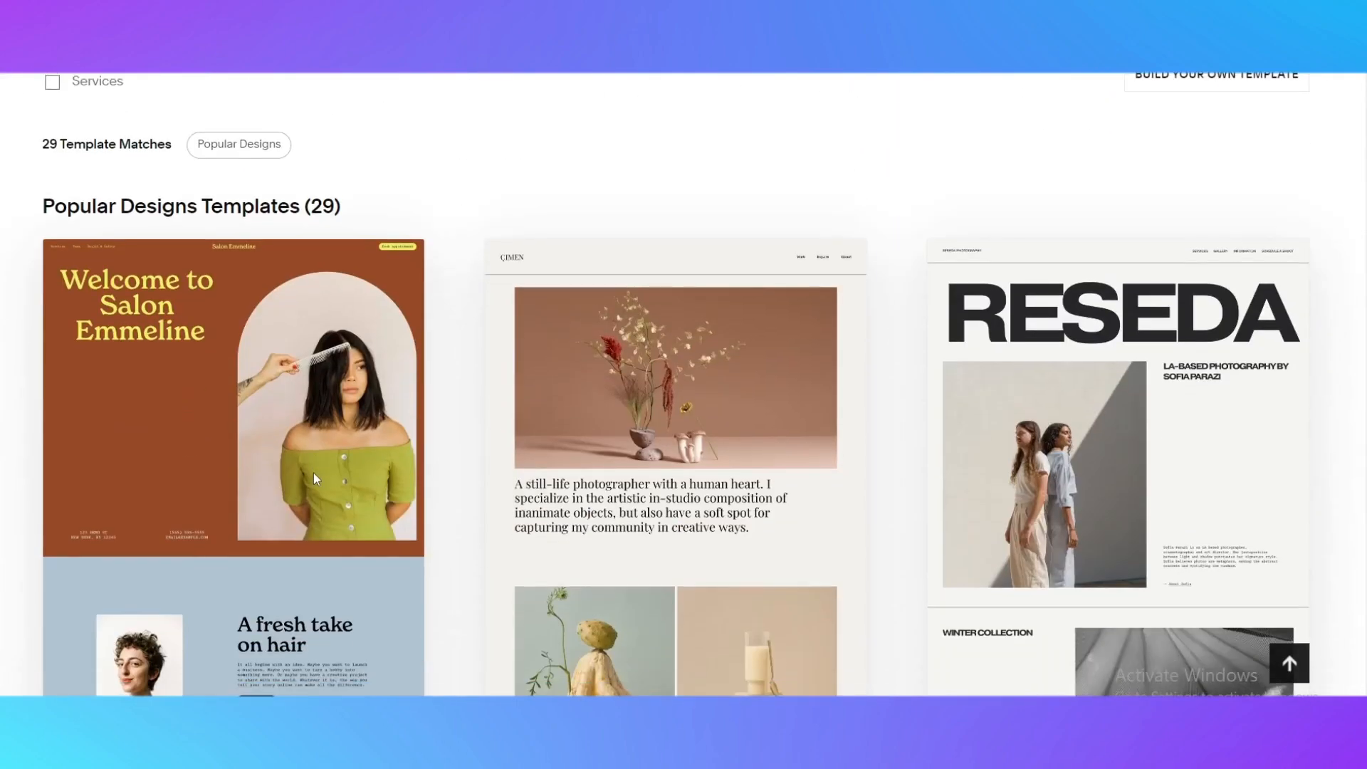
scroll(387, 519, "up", 6)
scroll(391, 523, "down", 13)
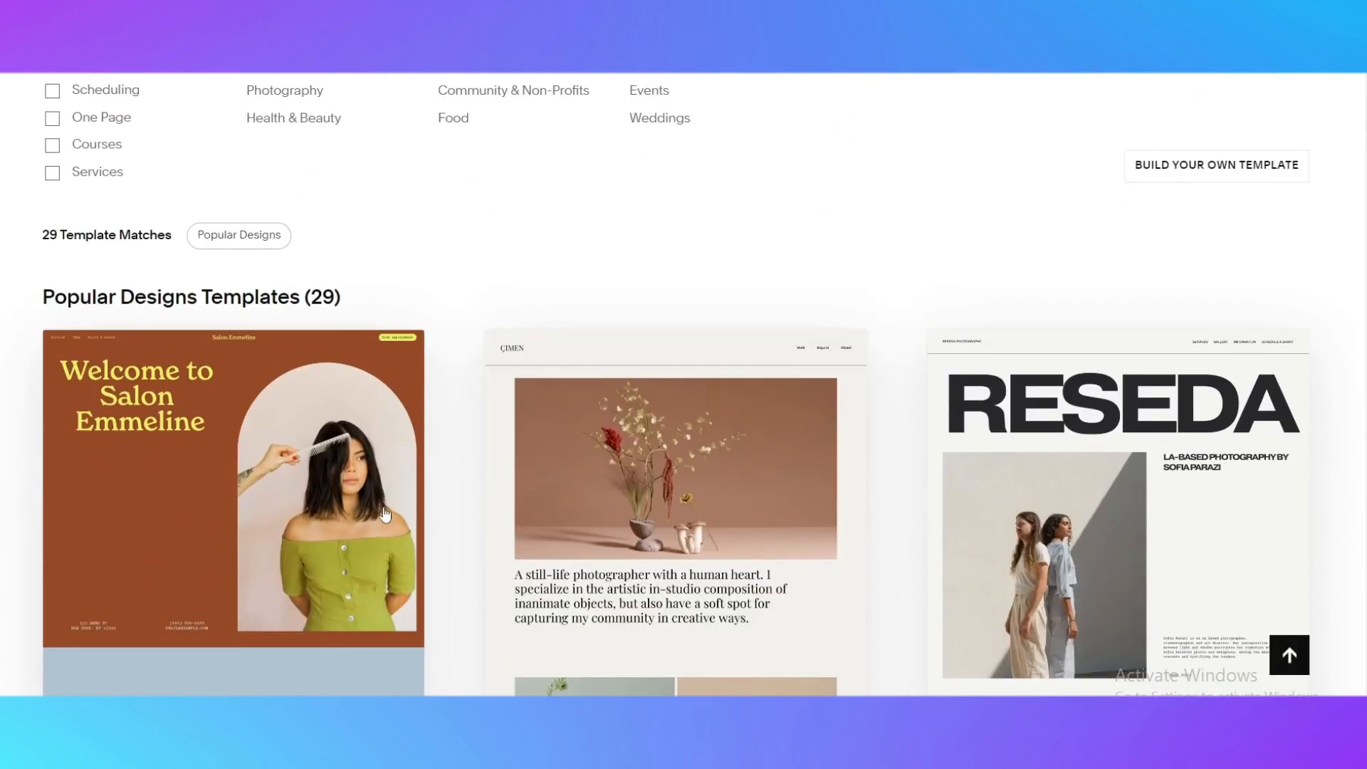
scroll(437, 450, "down", 14)
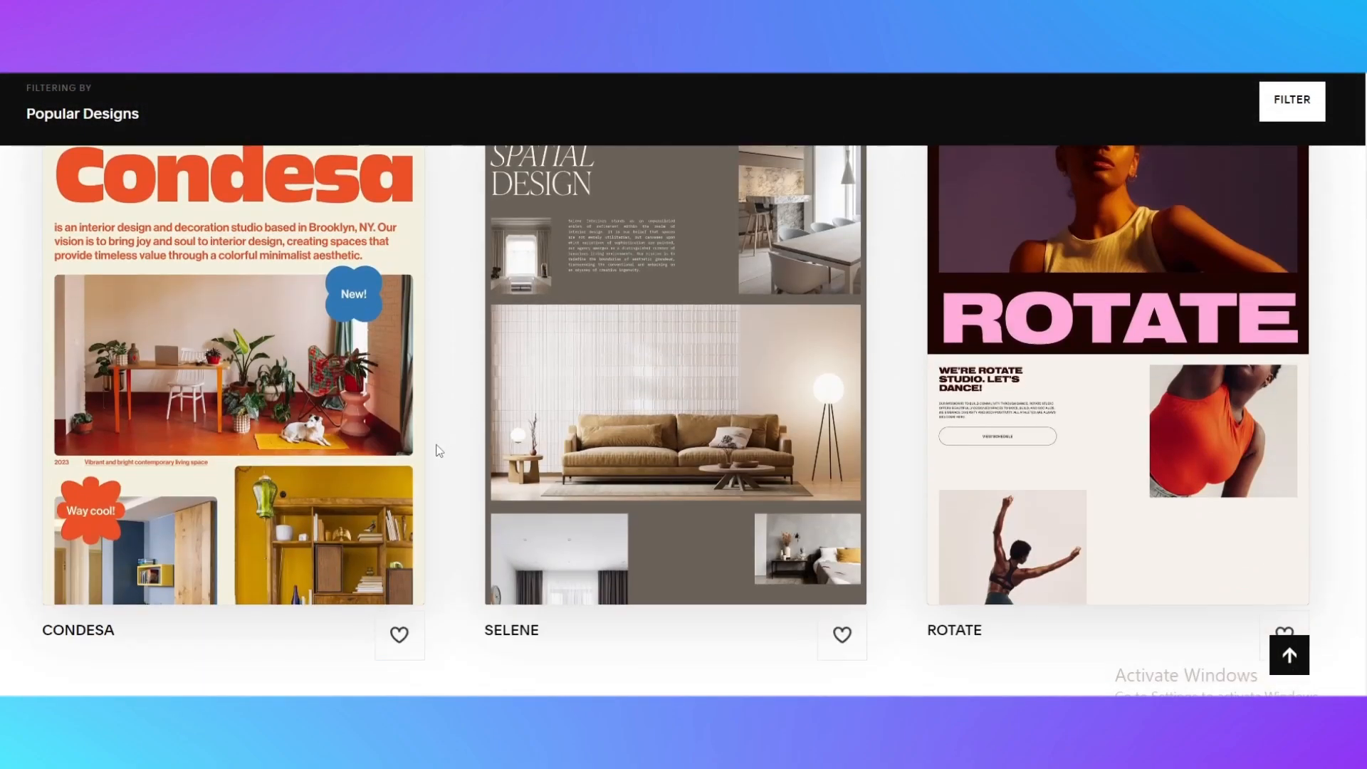
scroll(446, 455, "down", 15)
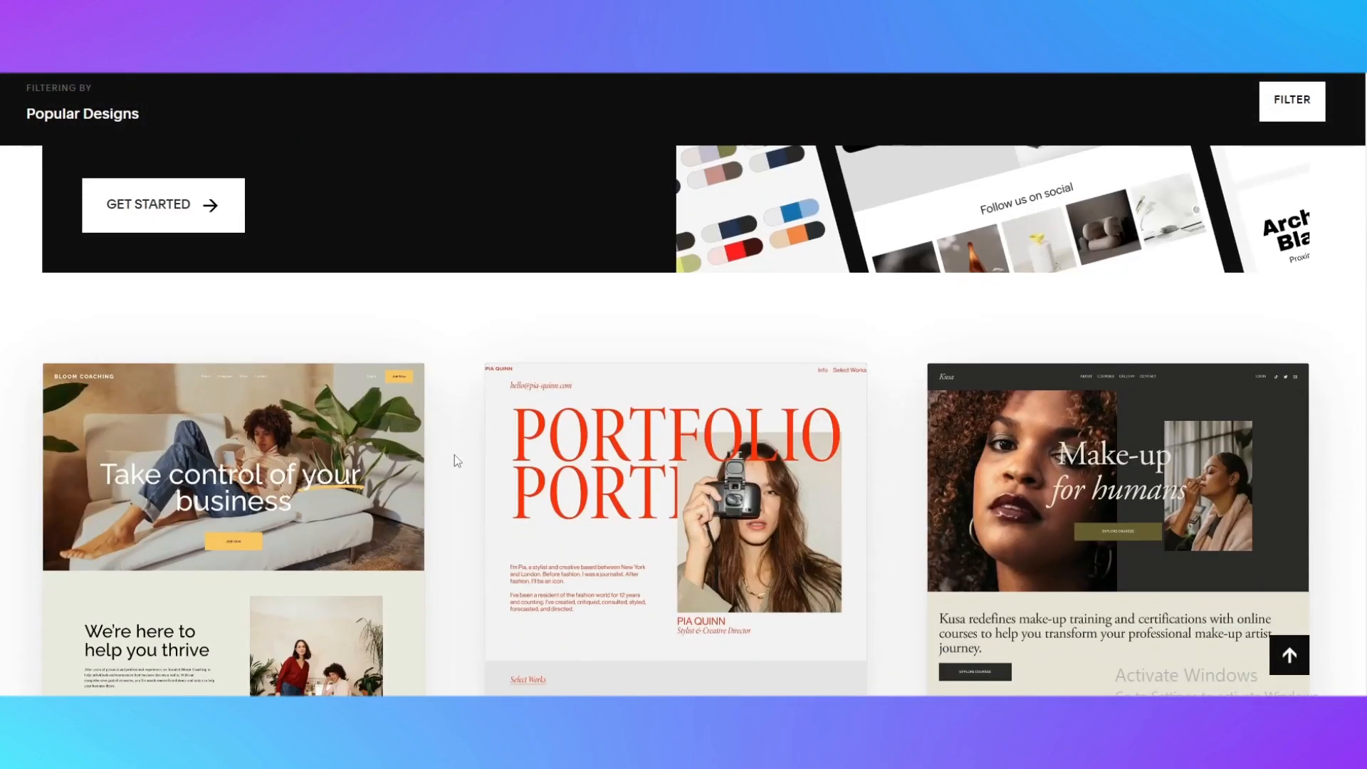
scroll(636, 477, "down", 8)
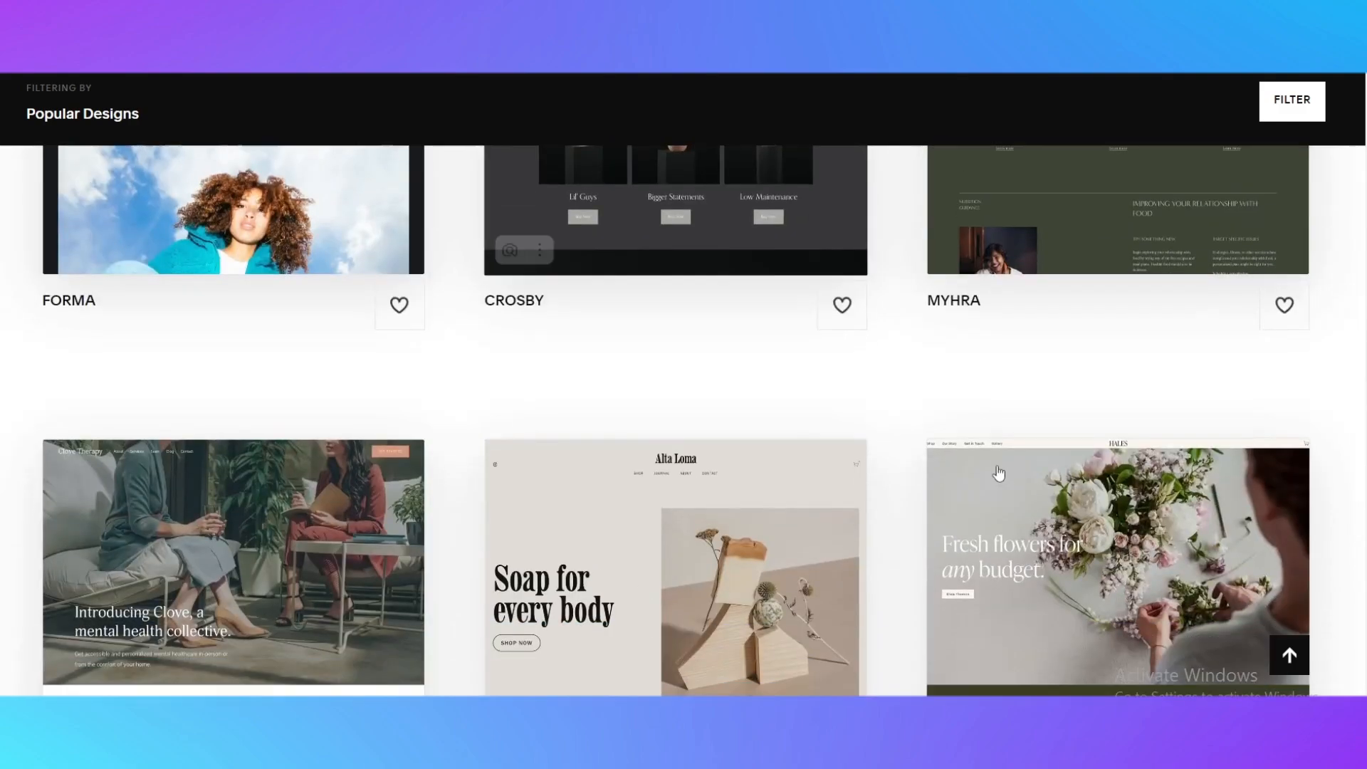
scroll(634, 542, "up", 10)
scroll(741, 576, "down", 5)
scroll(605, 513, "down", 13)
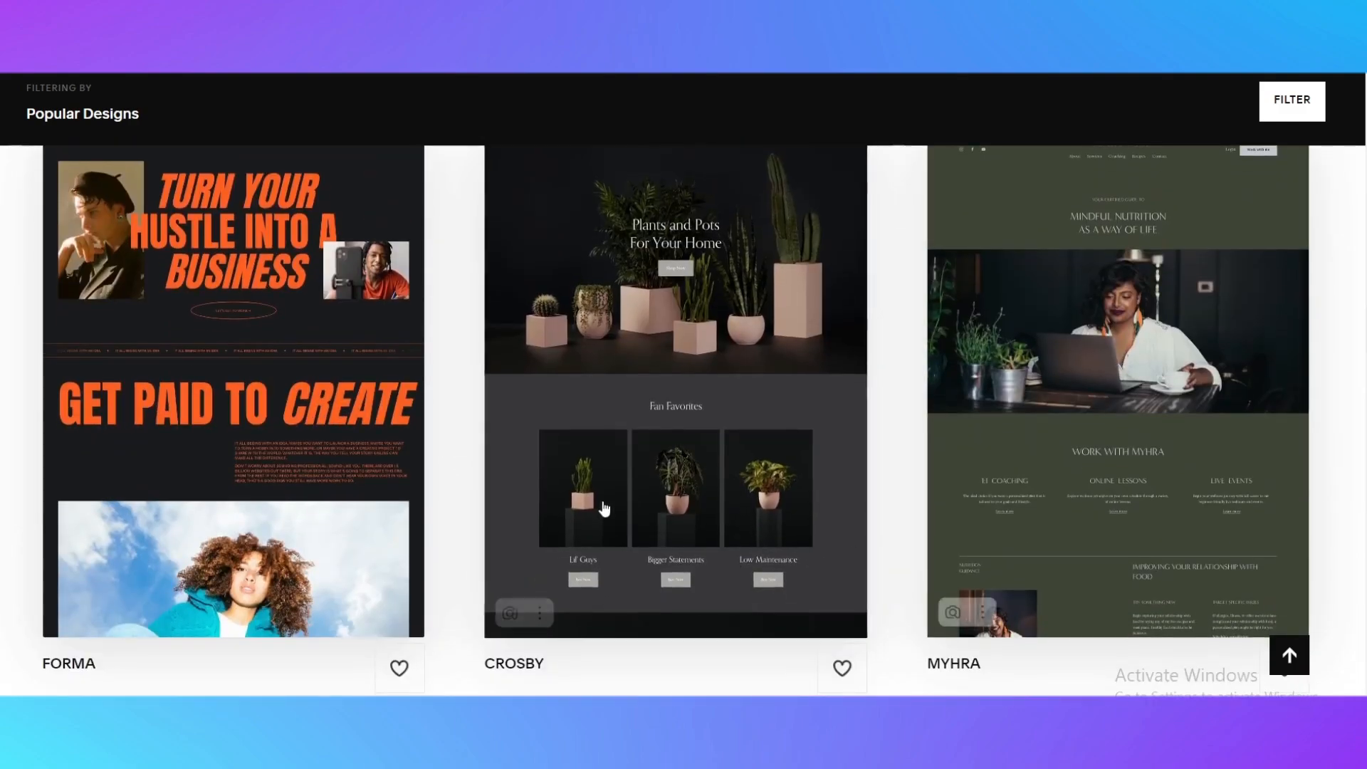
scroll(694, 314, "down", 1)
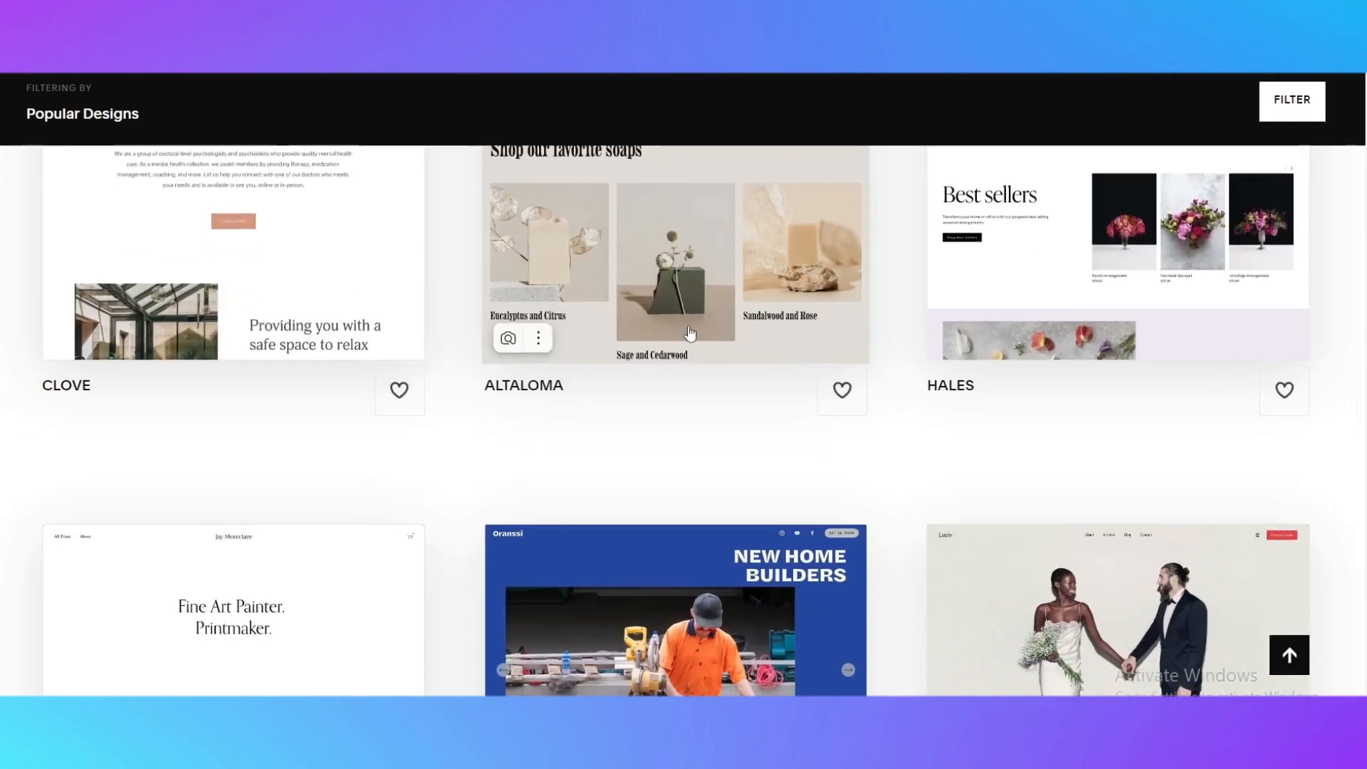
scroll(669, 406, "up", 10)
scroll(760, 498, "up", 15)
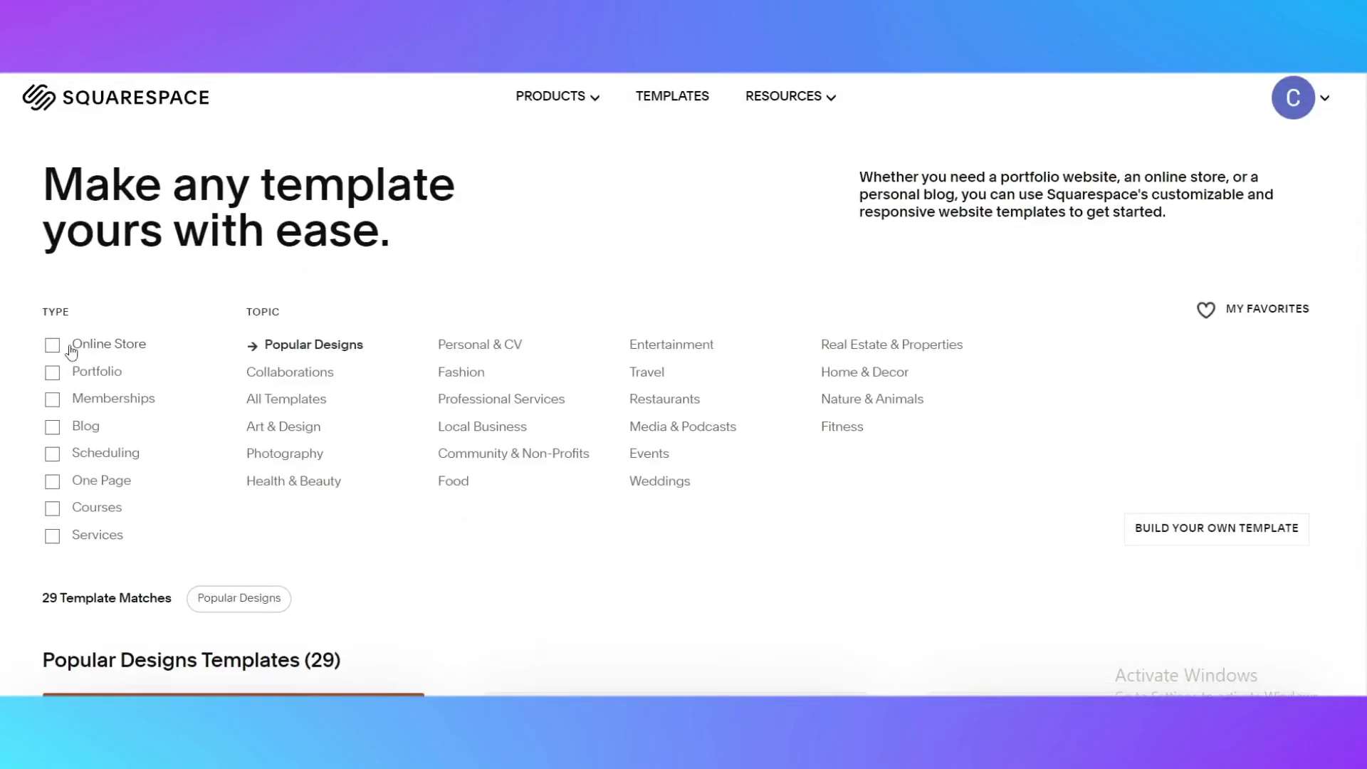
Step: Filter the templates by the Online Store type and the Personal & CV topic
left_click(72, 350)
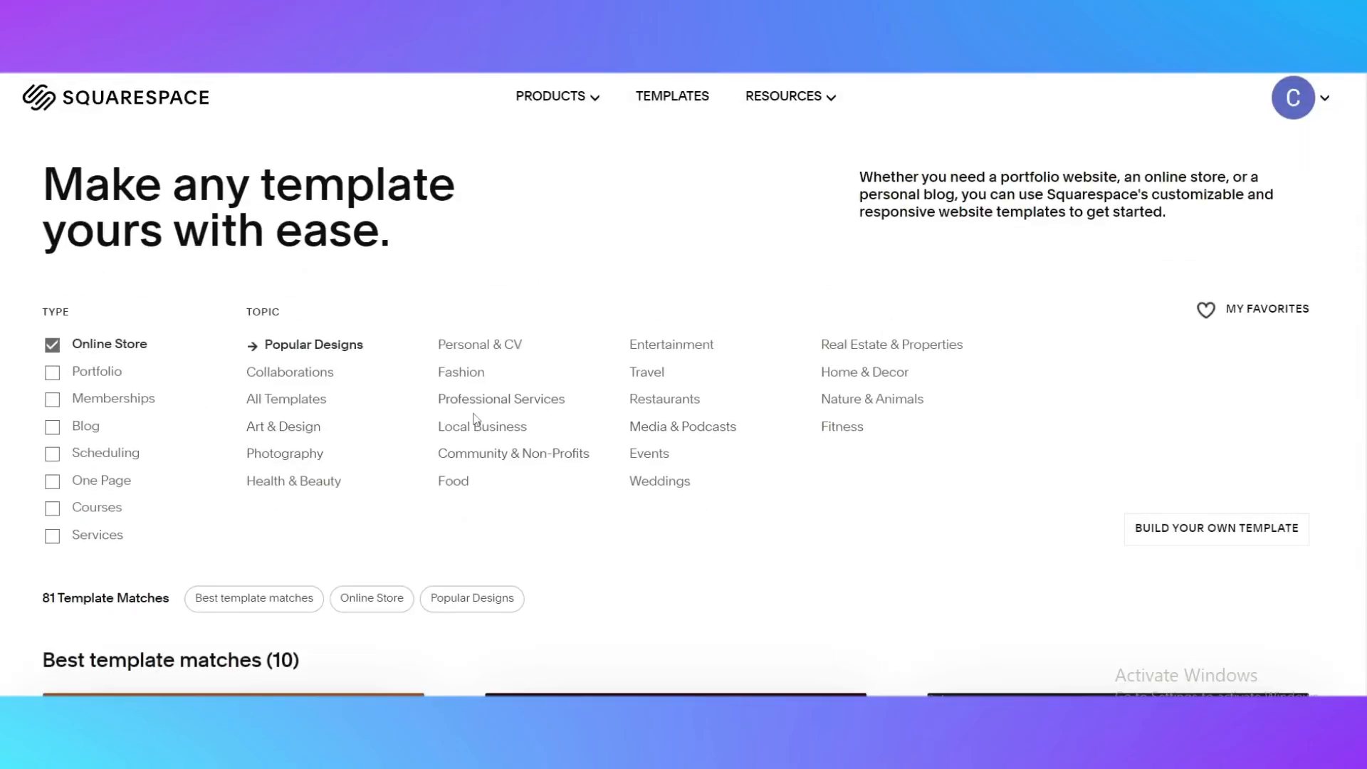
left_click(487, 349)
scroll(485, 356, "down", 4)
scroll(486, 356, "down", 2)
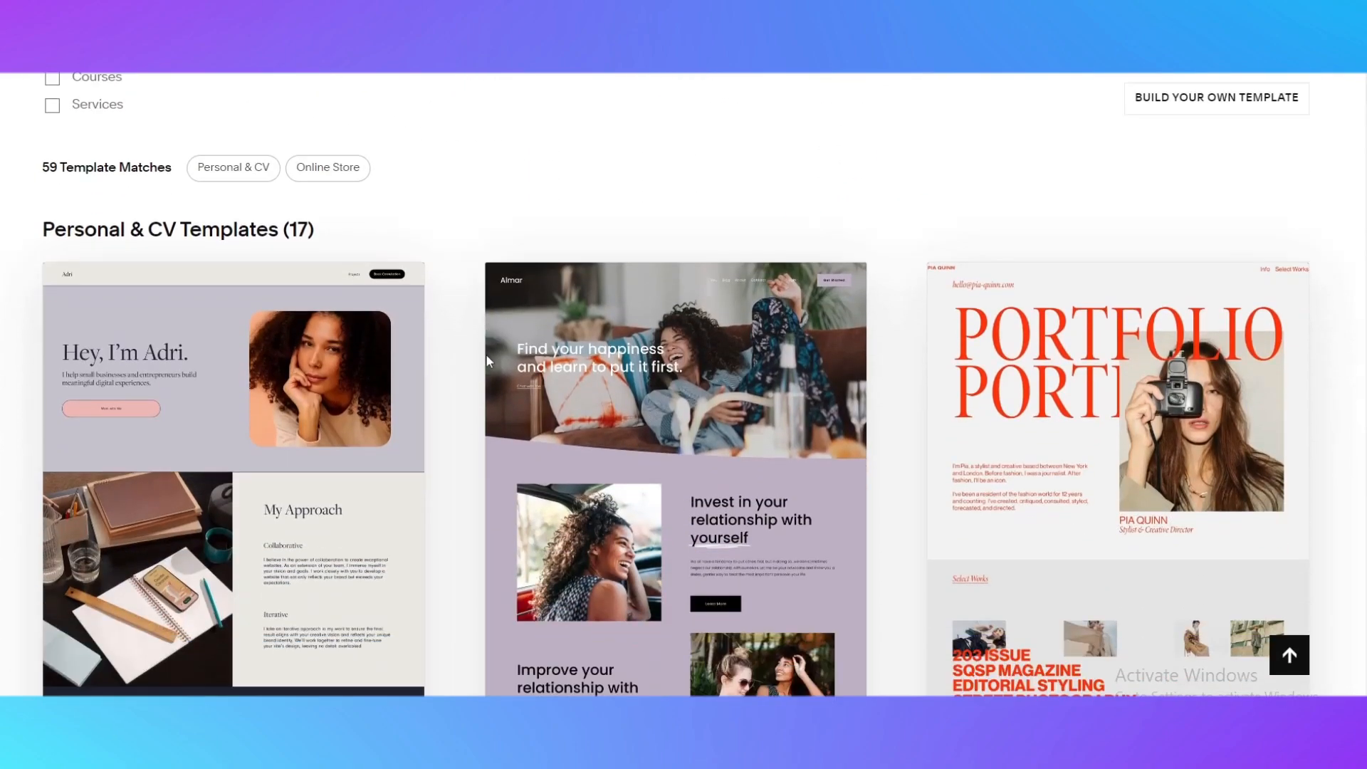
Step: Examine the template designs listed for Online Store and Personal & CV
scroll(486, 358, "down", 2)
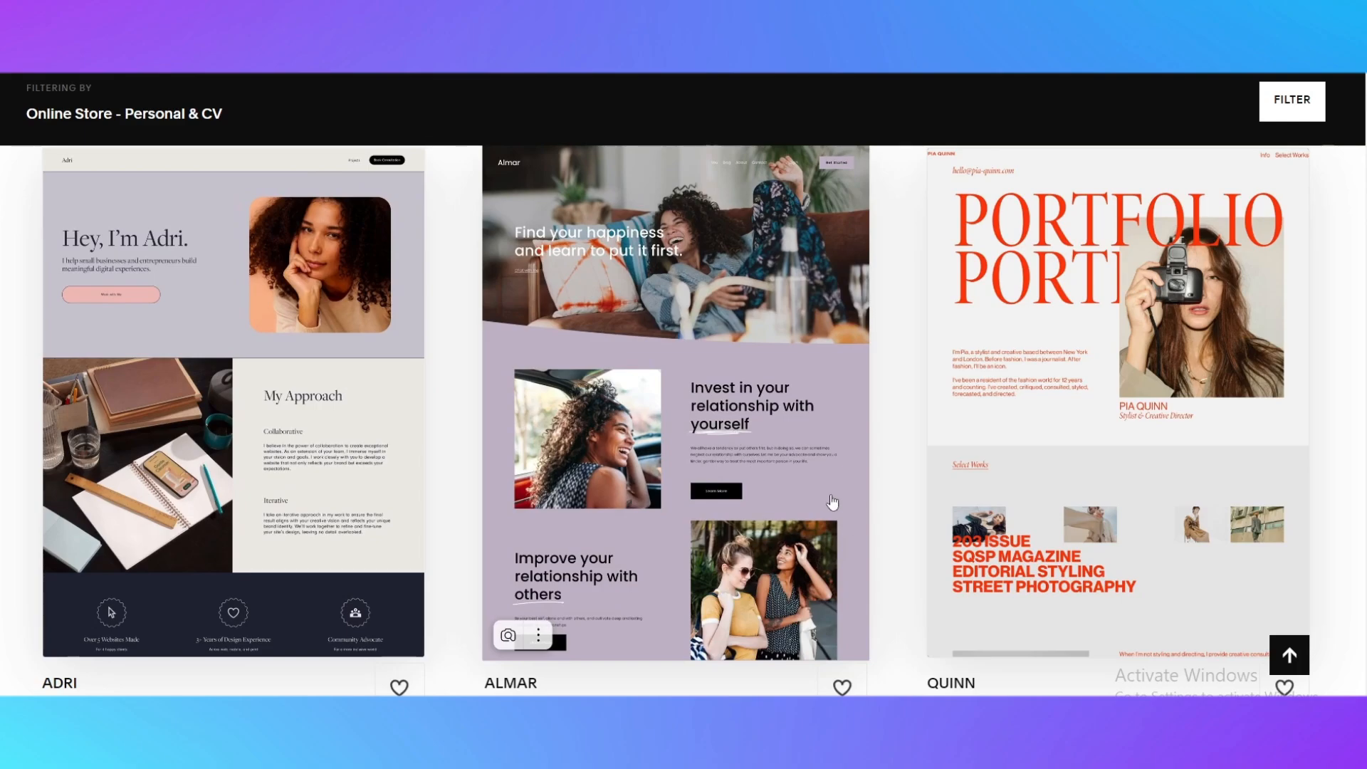
scroll(616, 512, "down", 5)
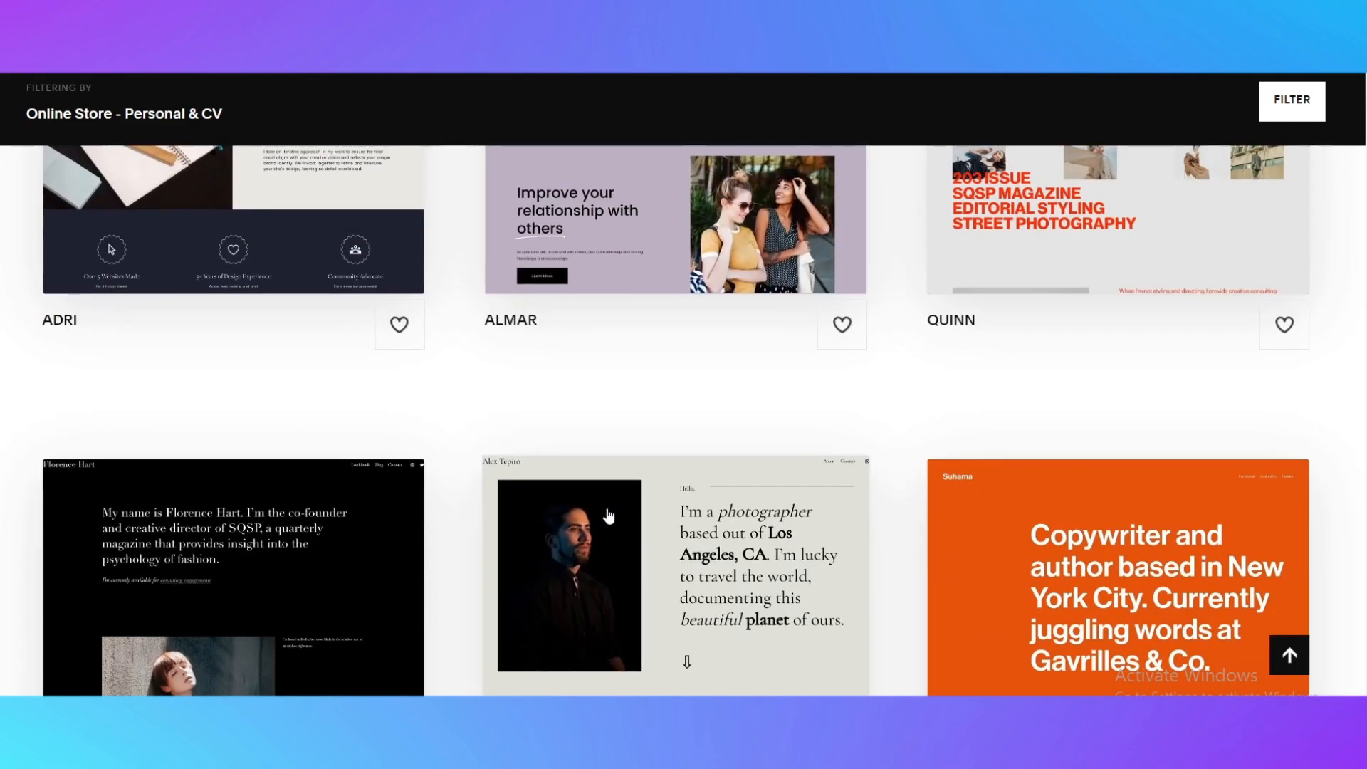
scroll(609, 516, "down", 5)
scroll(441, 546, "up", 11)
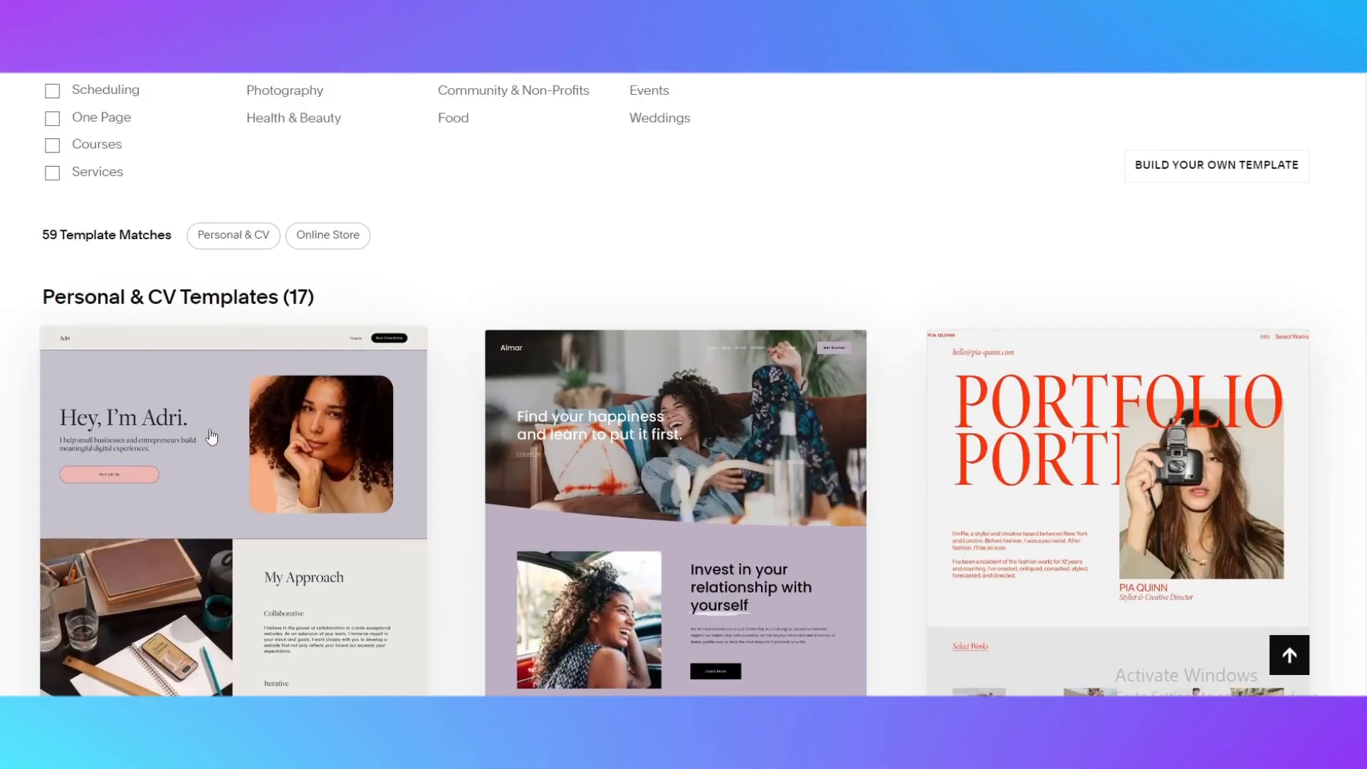
scroll(409, 460, "down", 3)
scroll(598, 464, "up", 5)
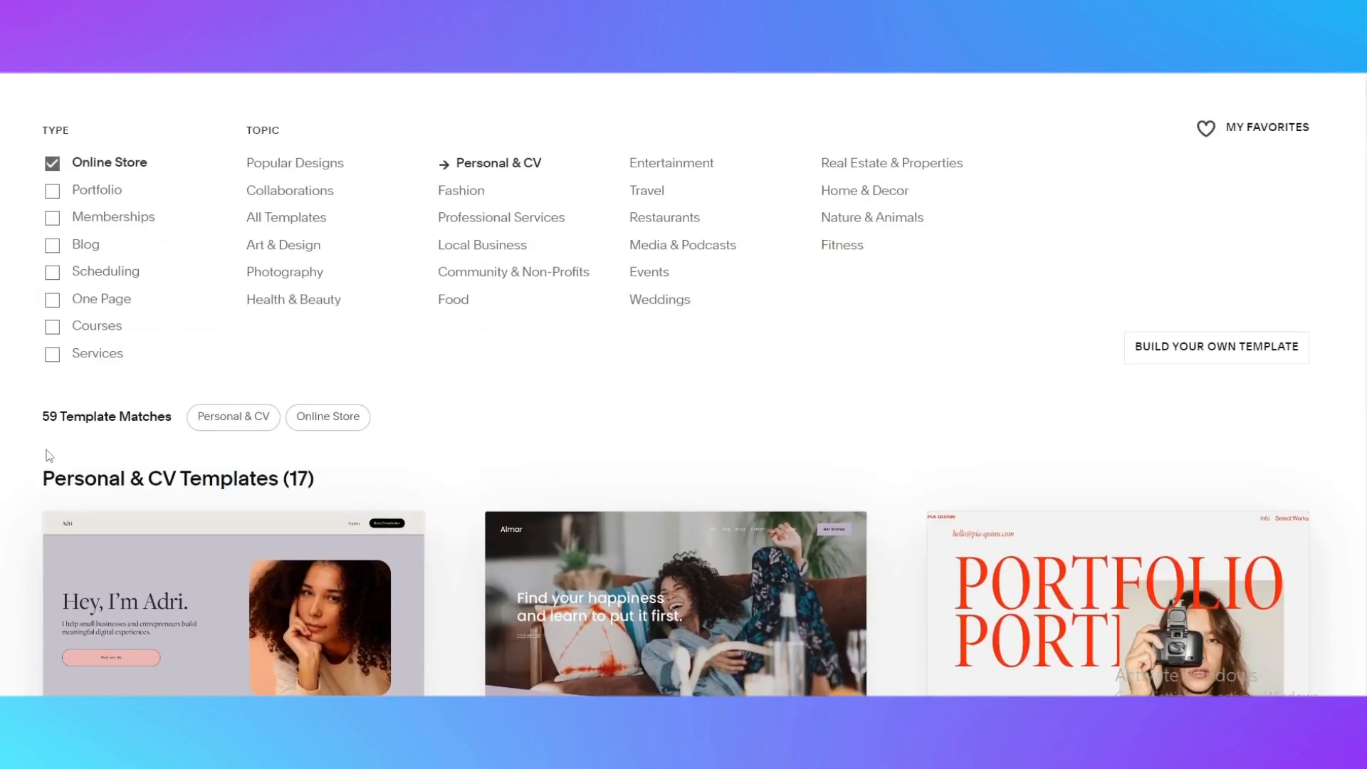
scroll(143, 427, "down", 1)
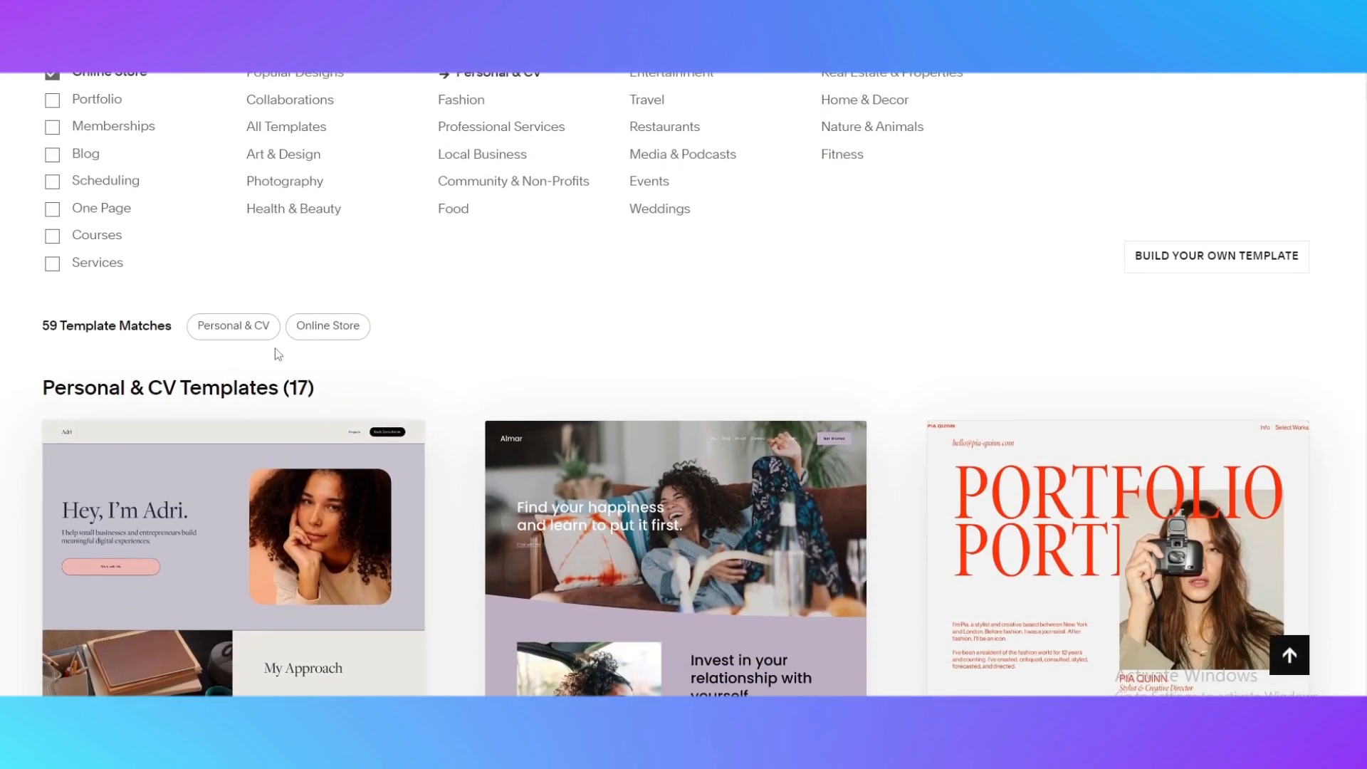
scroll(350, 419, "down", 3)
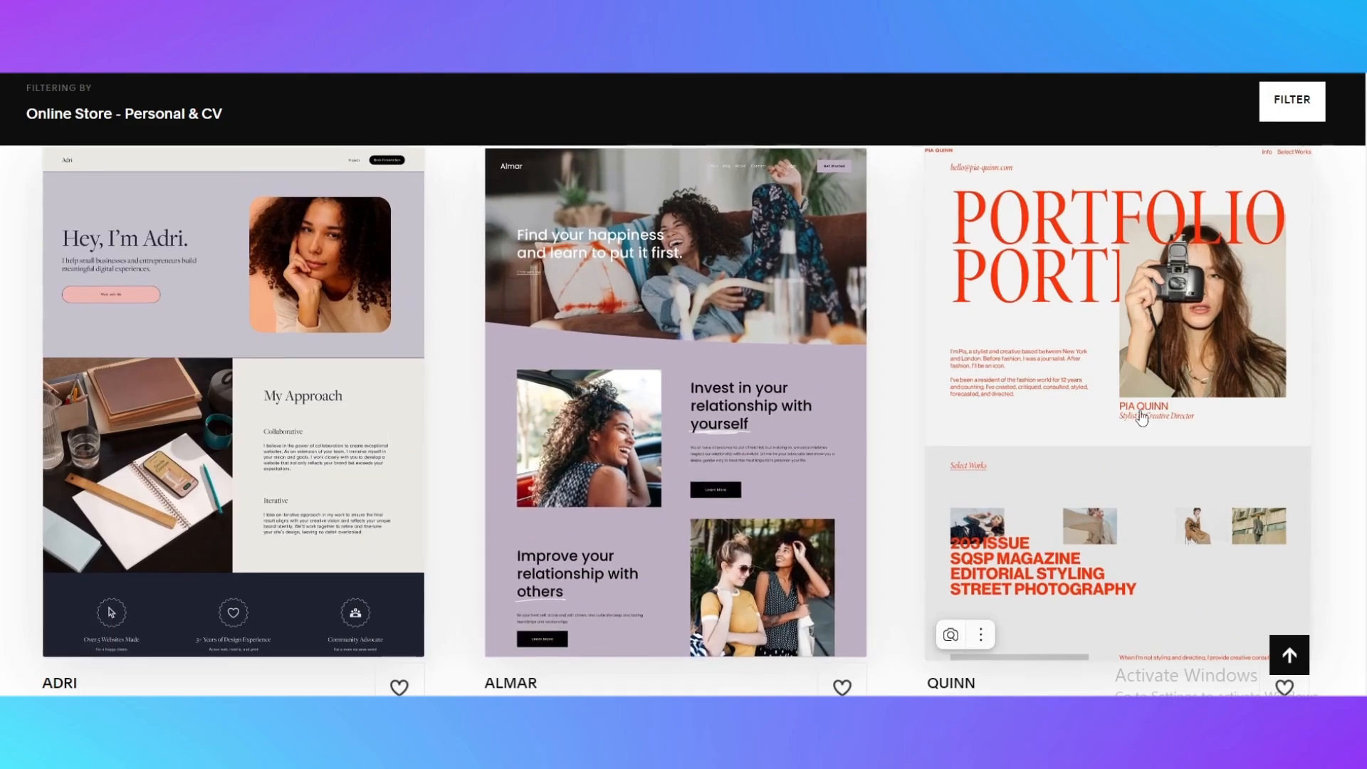
Step: Open the preview of the Adri template and look over its home page sections
left_click(292, 530)
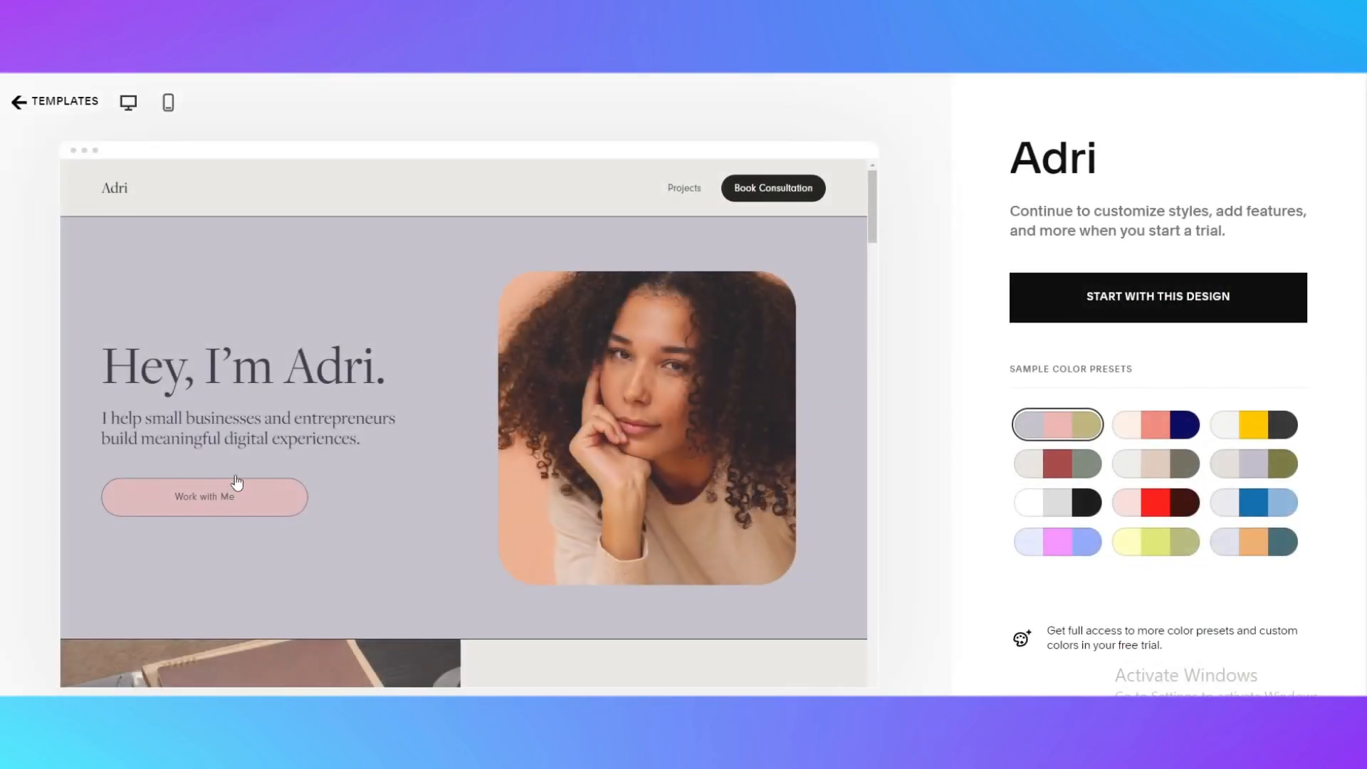
scroll(262, 453, "down", 4)
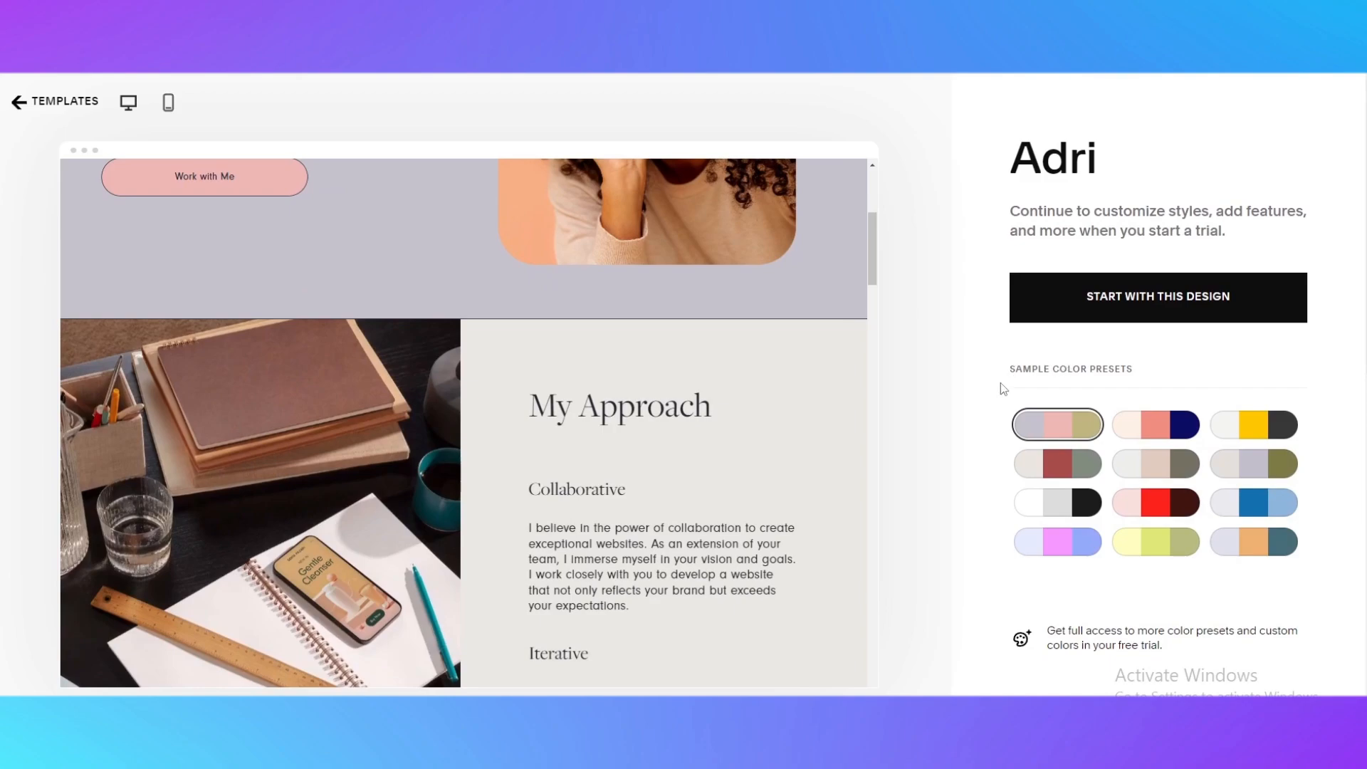
scroll(679, 428, "up", 5)
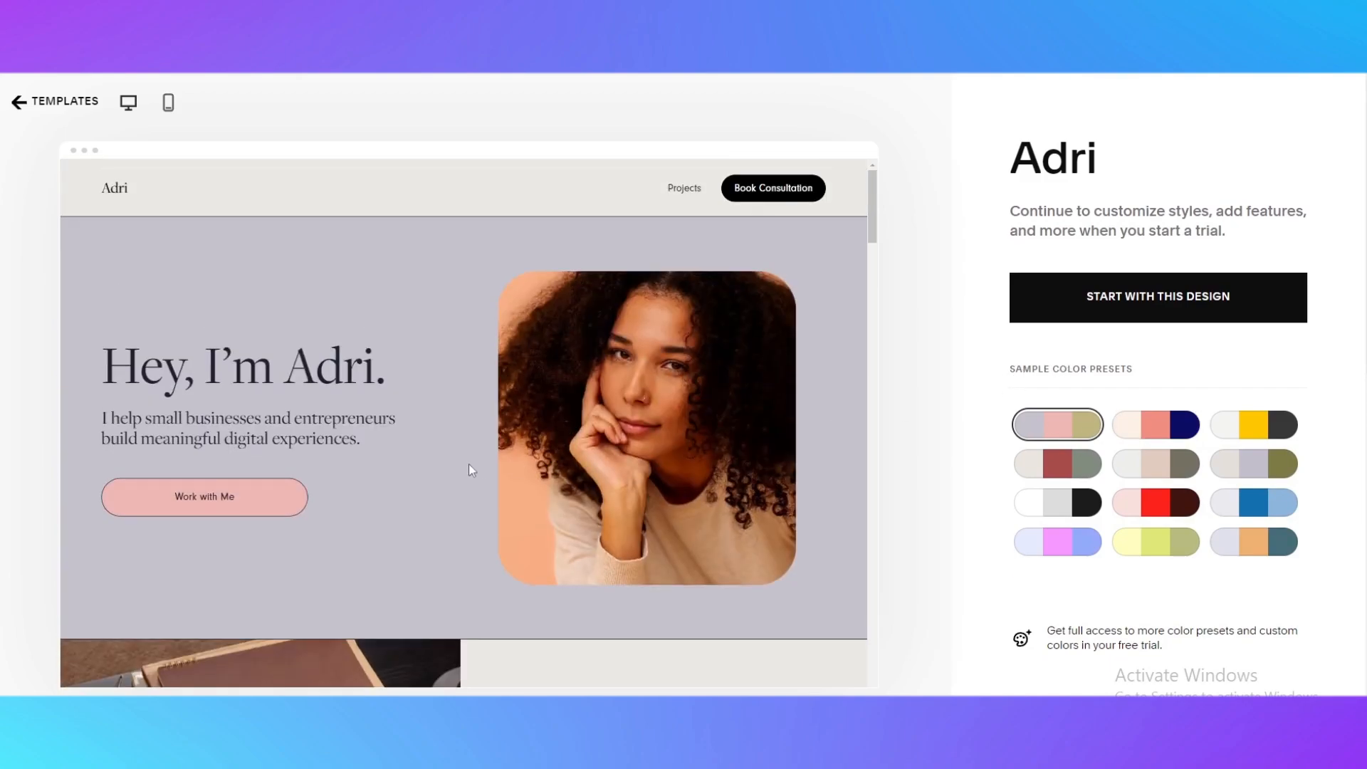
scroll(470, 467, "down", 5)
scroll(470, 466, "up", 5)
scroll(489, 488, "down", 3)
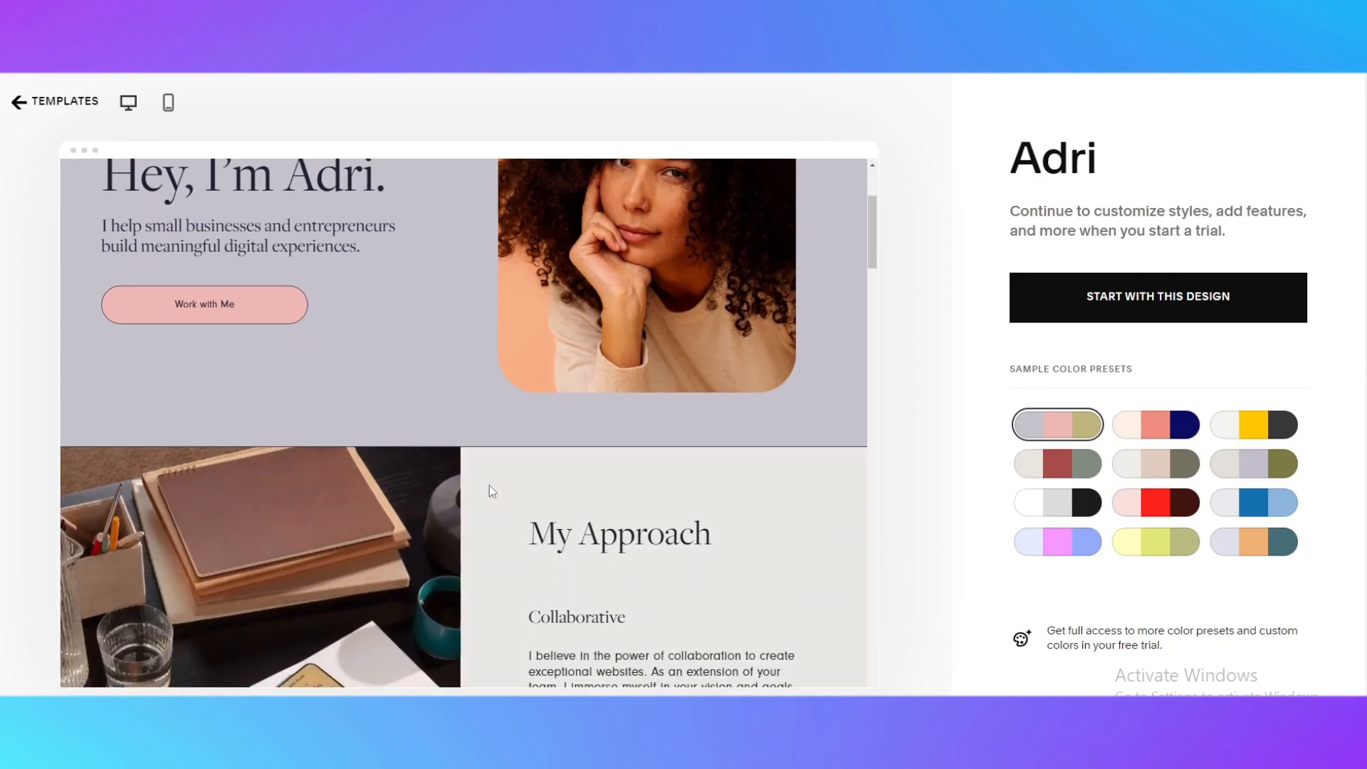
Step: Try the peach-coral-navy, grey-yellow-black and pink-red-maroon color presets on the Adri template
left_click(1158, 427)
scroll(538, 435, "up", 2)
scroll(540, 435, "up", 1)
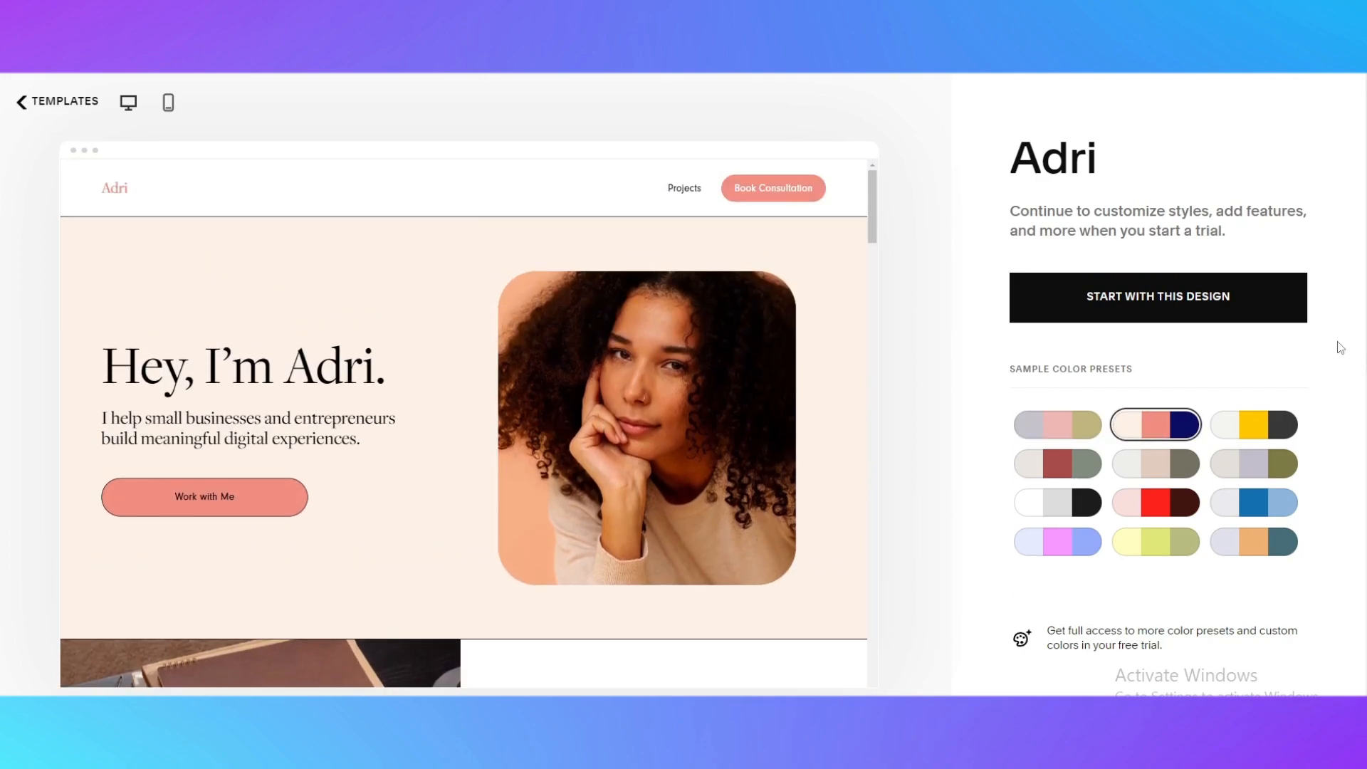
left_click(1219, 437)
scroll(635, 447, "down", 5)
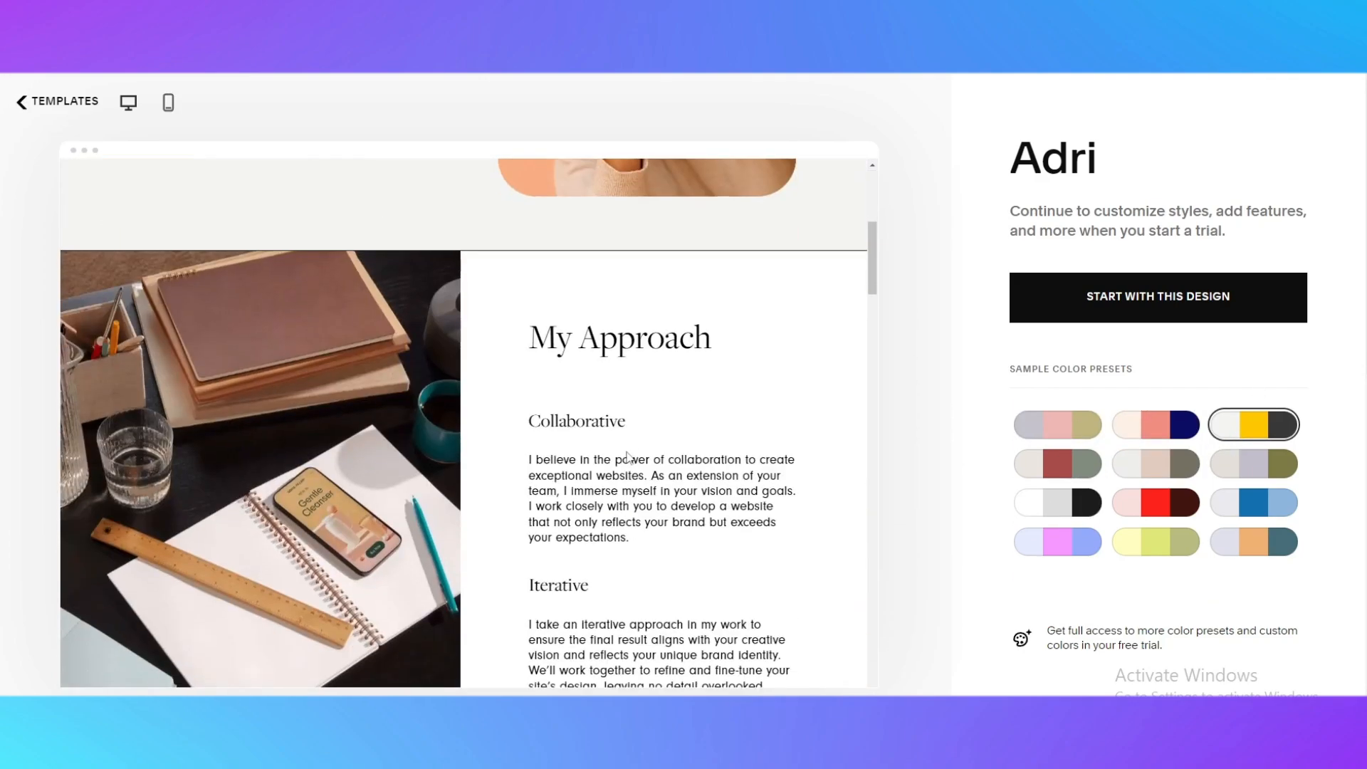
left_click(1156, 502)
scroll(712, 491, "up", 3)
scroll(712, 492, "up", 3)
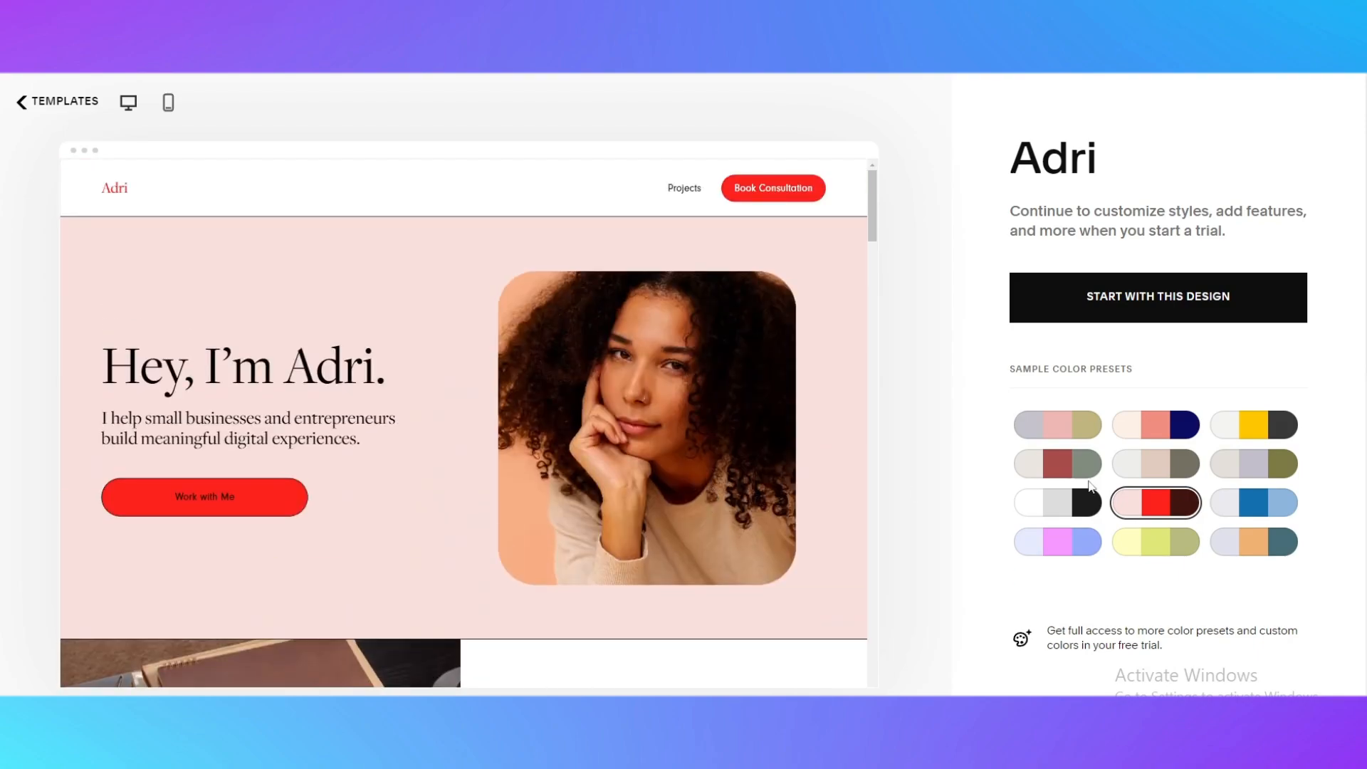
Step: Apply the lavender, pink and blue color preset and start the website with the Adri design
left_click(1045, 541)
scroll(641, 589, "down", 5)
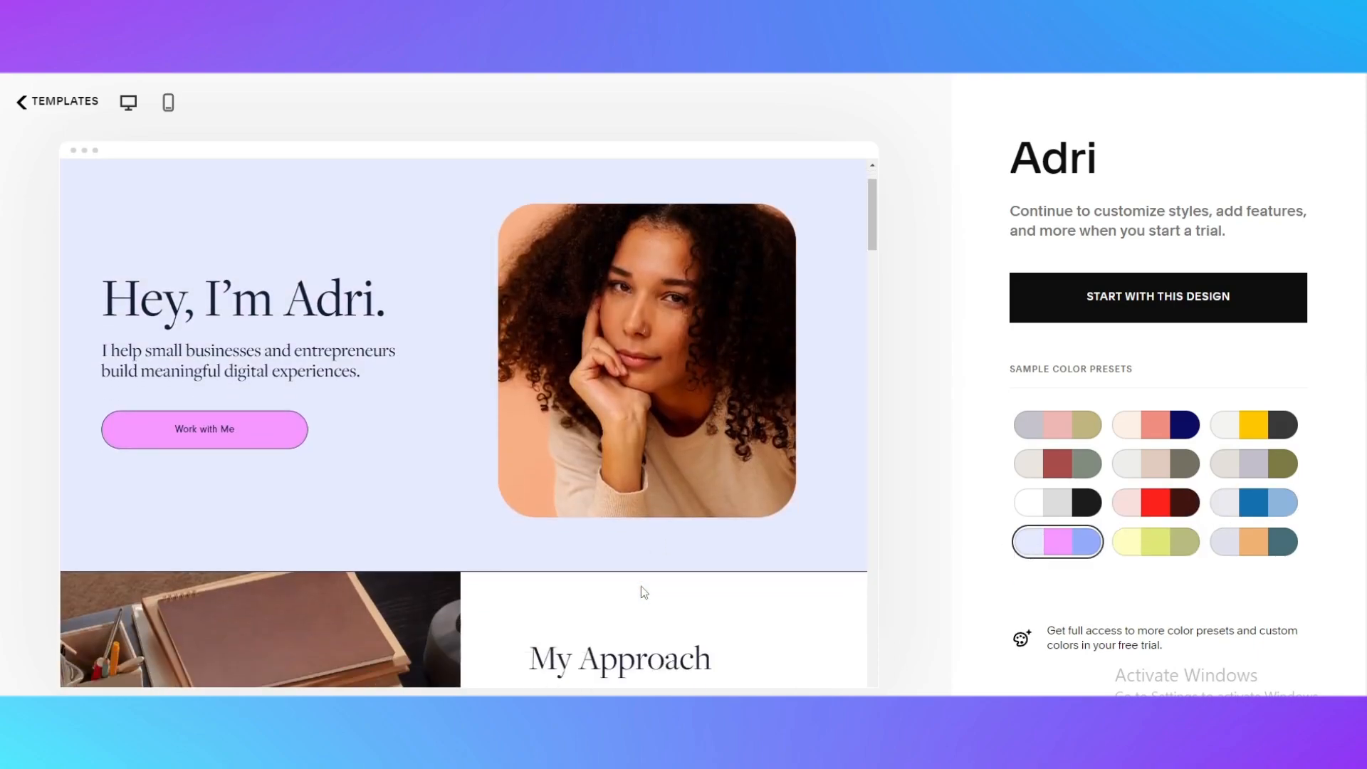
scroll(612, 576, "up", 3)
scroll(616, 583, "up", 3)
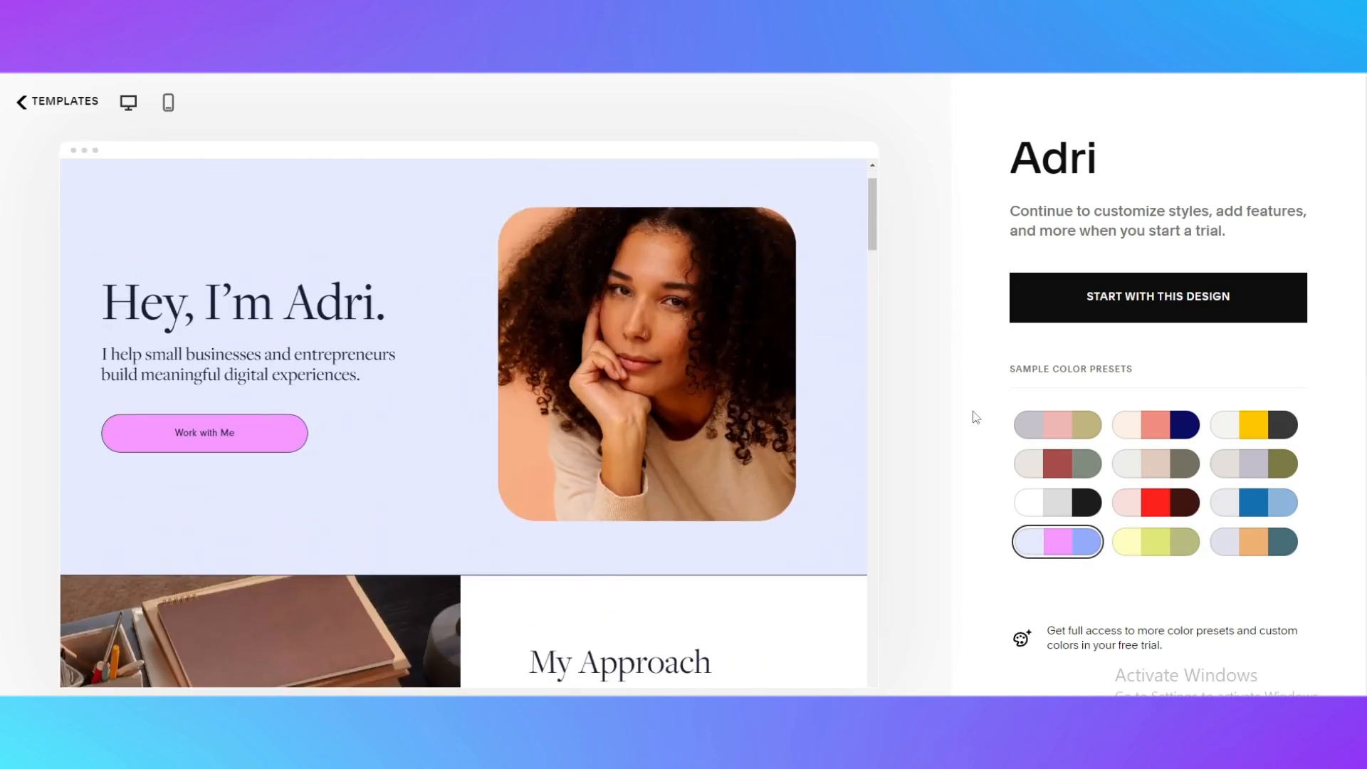
left_click(1138, 300)
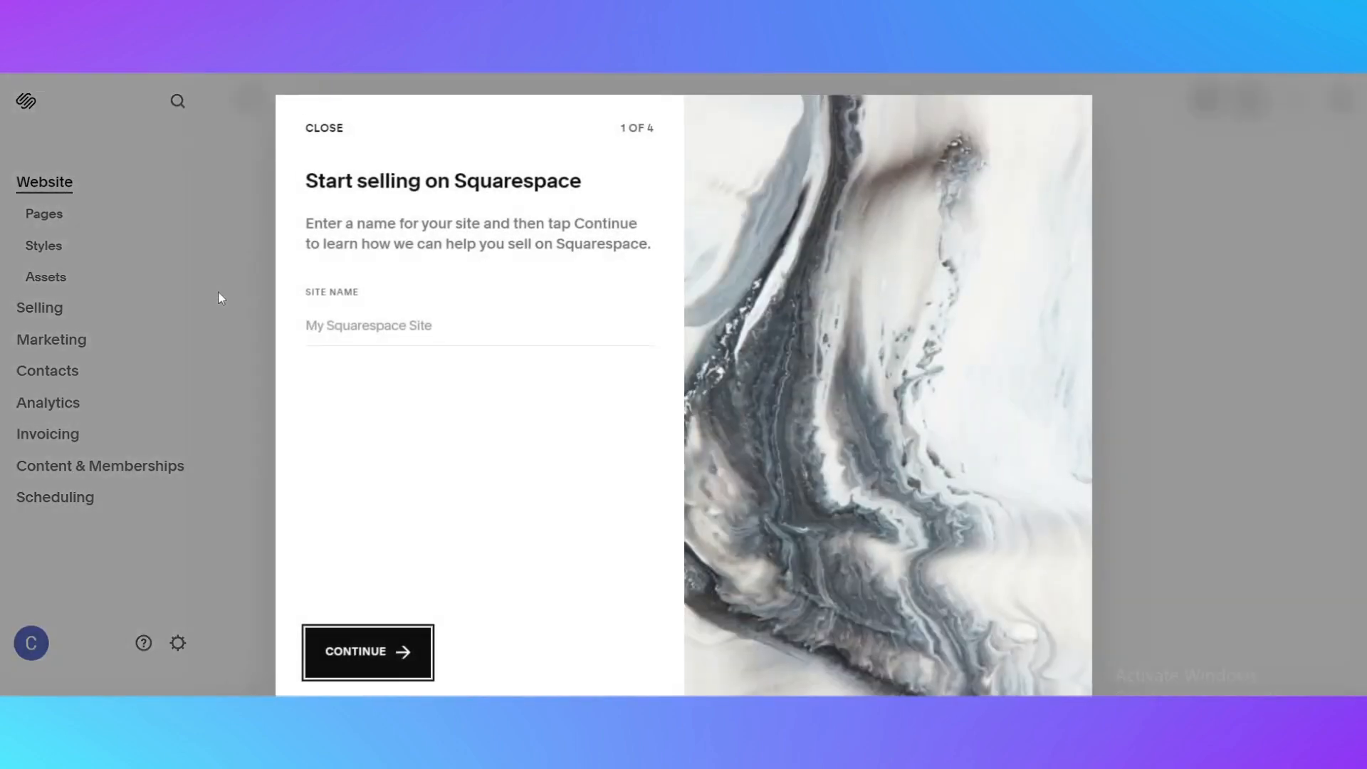
Step: Enter "Online Store" as the site name in the selling setup
left_click(456, 326)
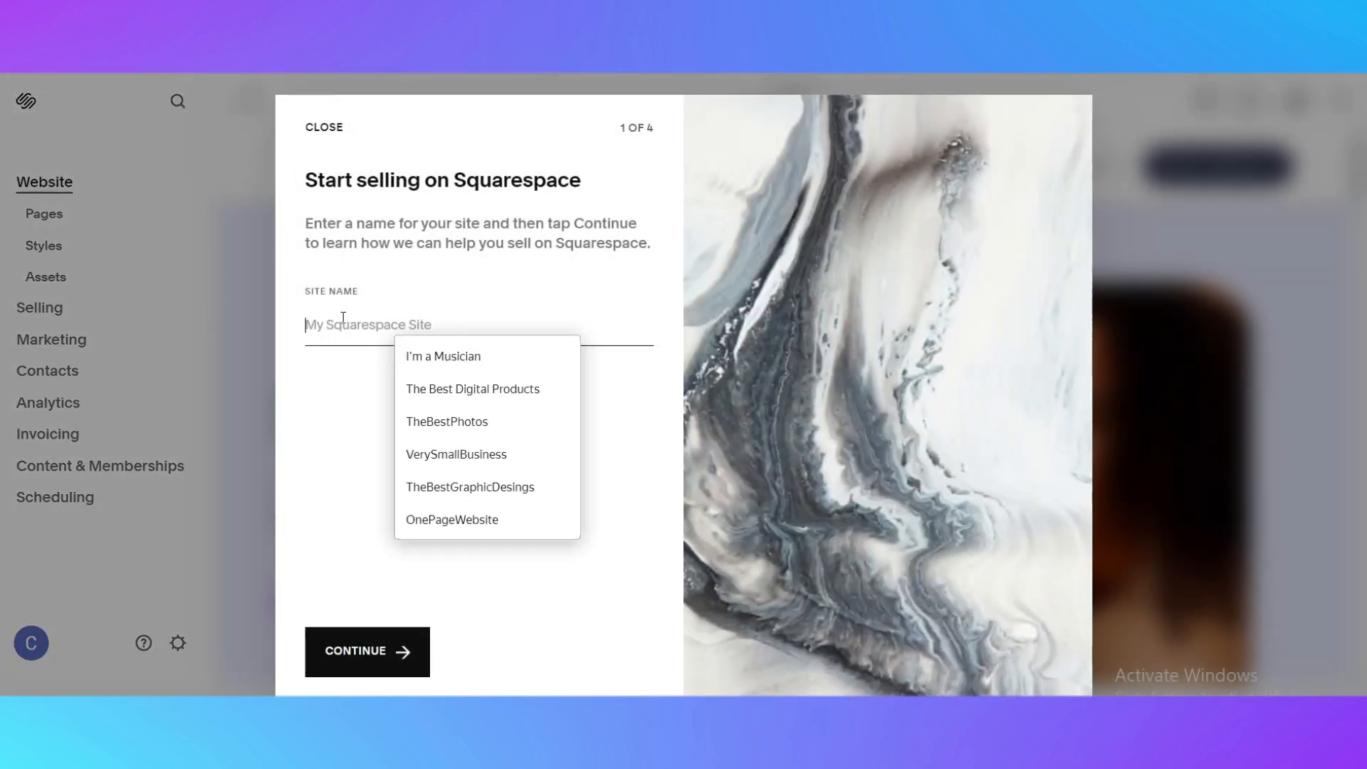
type("Onli")
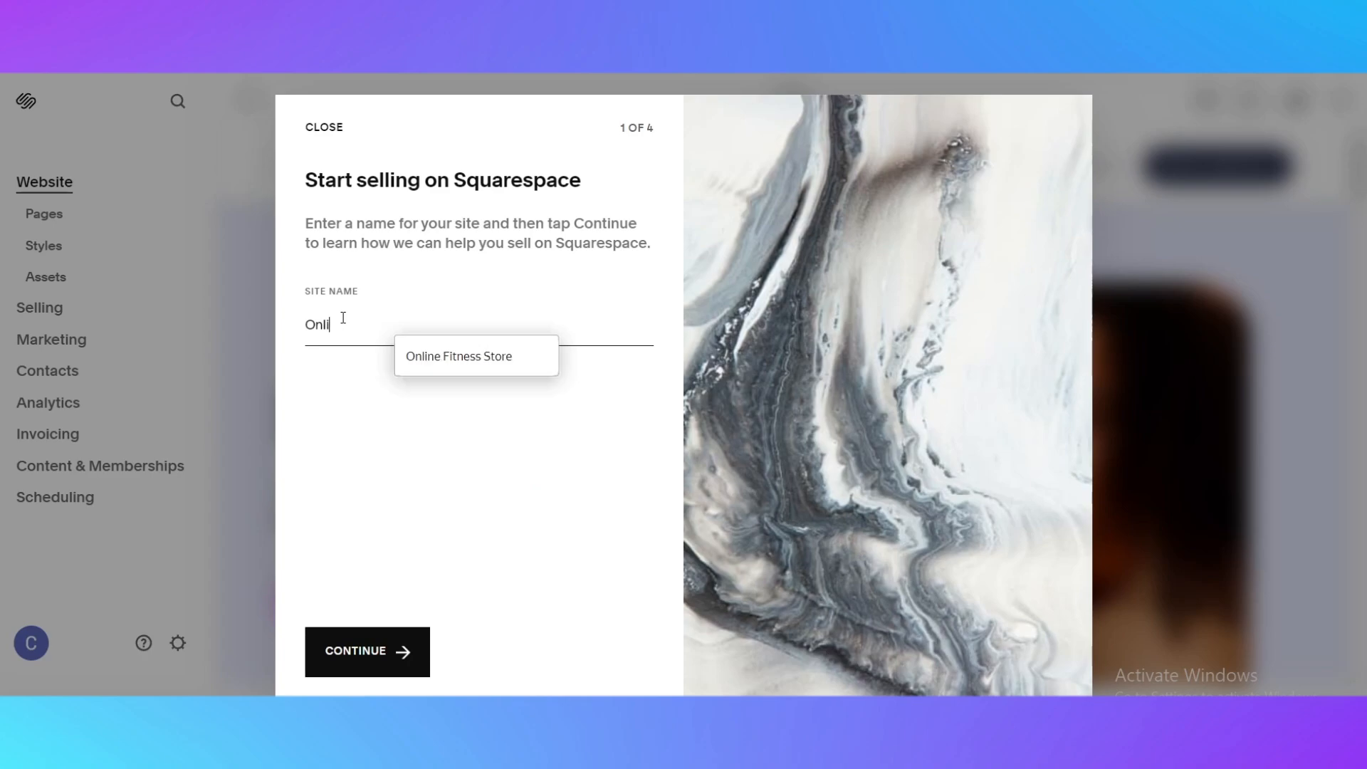
type("ne Store")
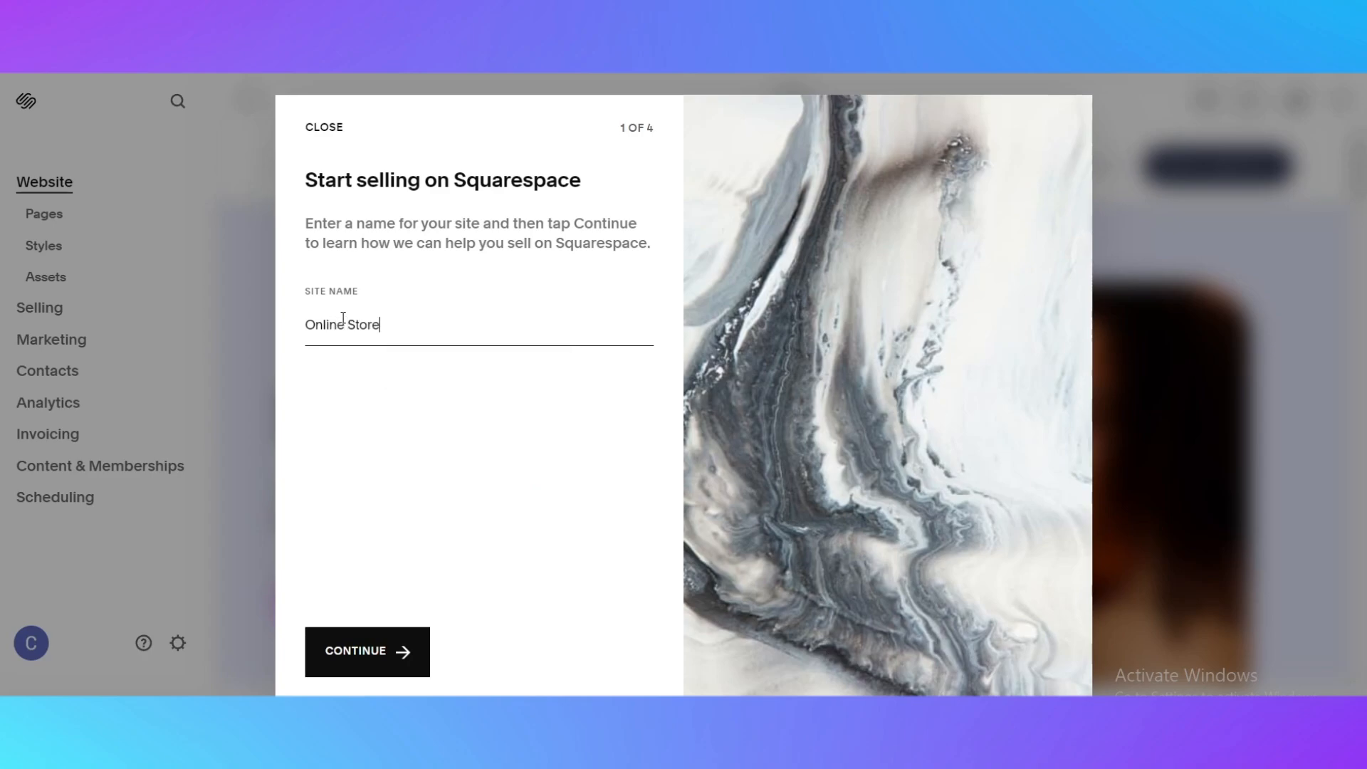
Step: Confirm the site name, close the selling introduction at its third page and return to the website's home page
key("Return")
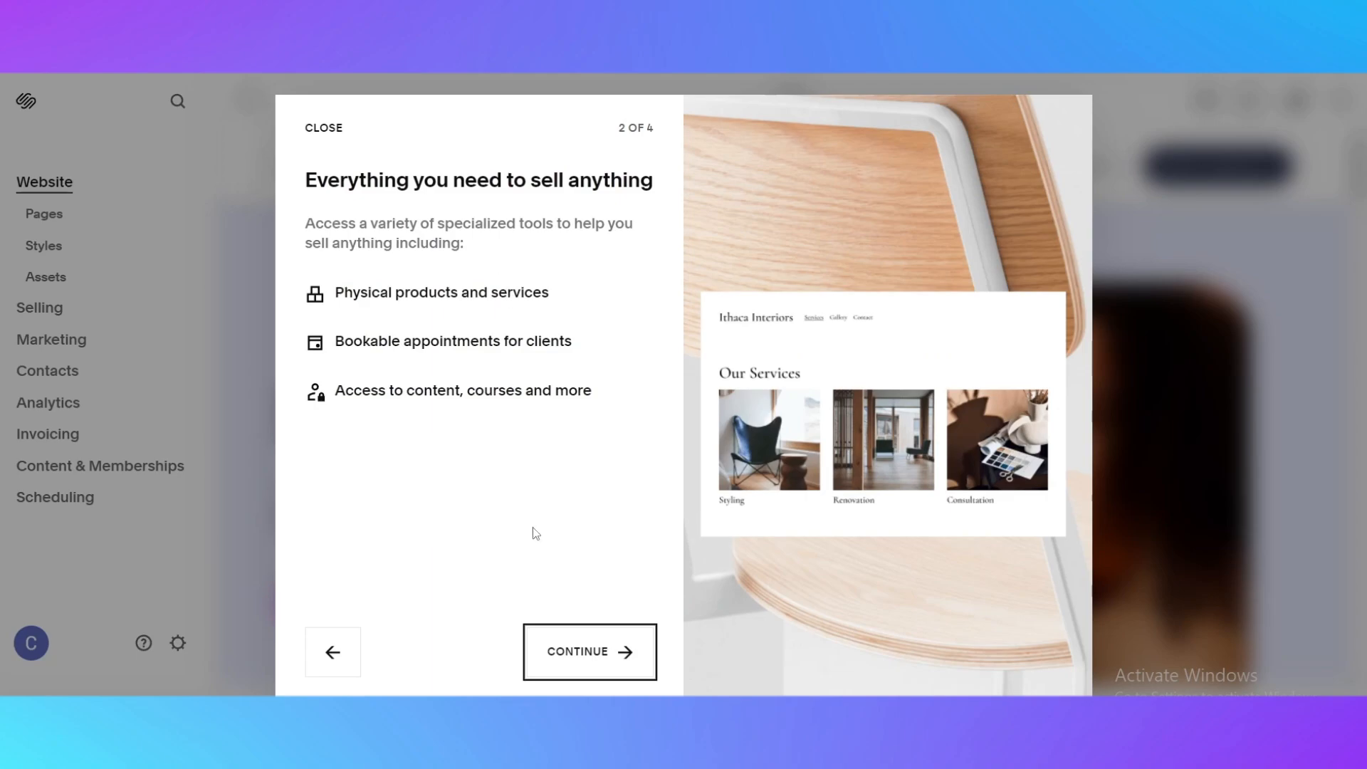
left_click(580, 654)
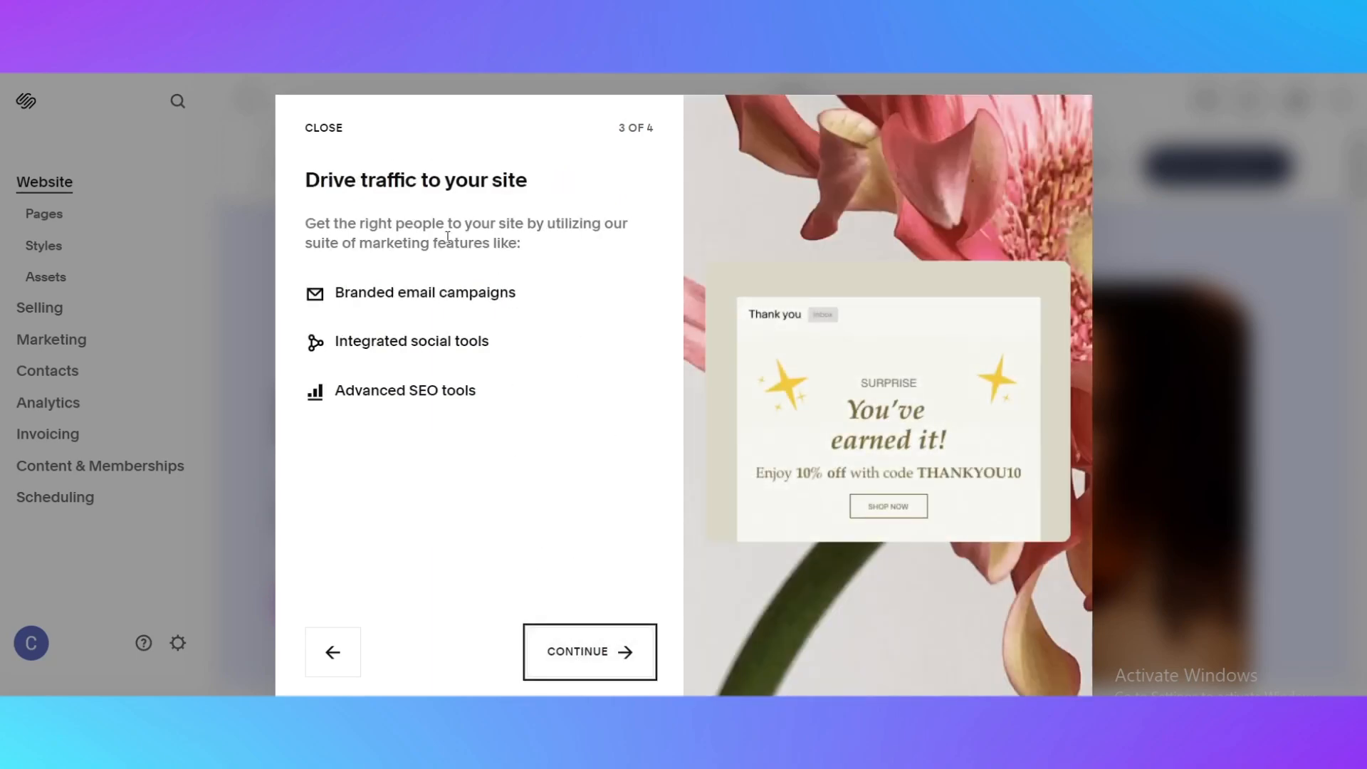
left_click(327, 131)
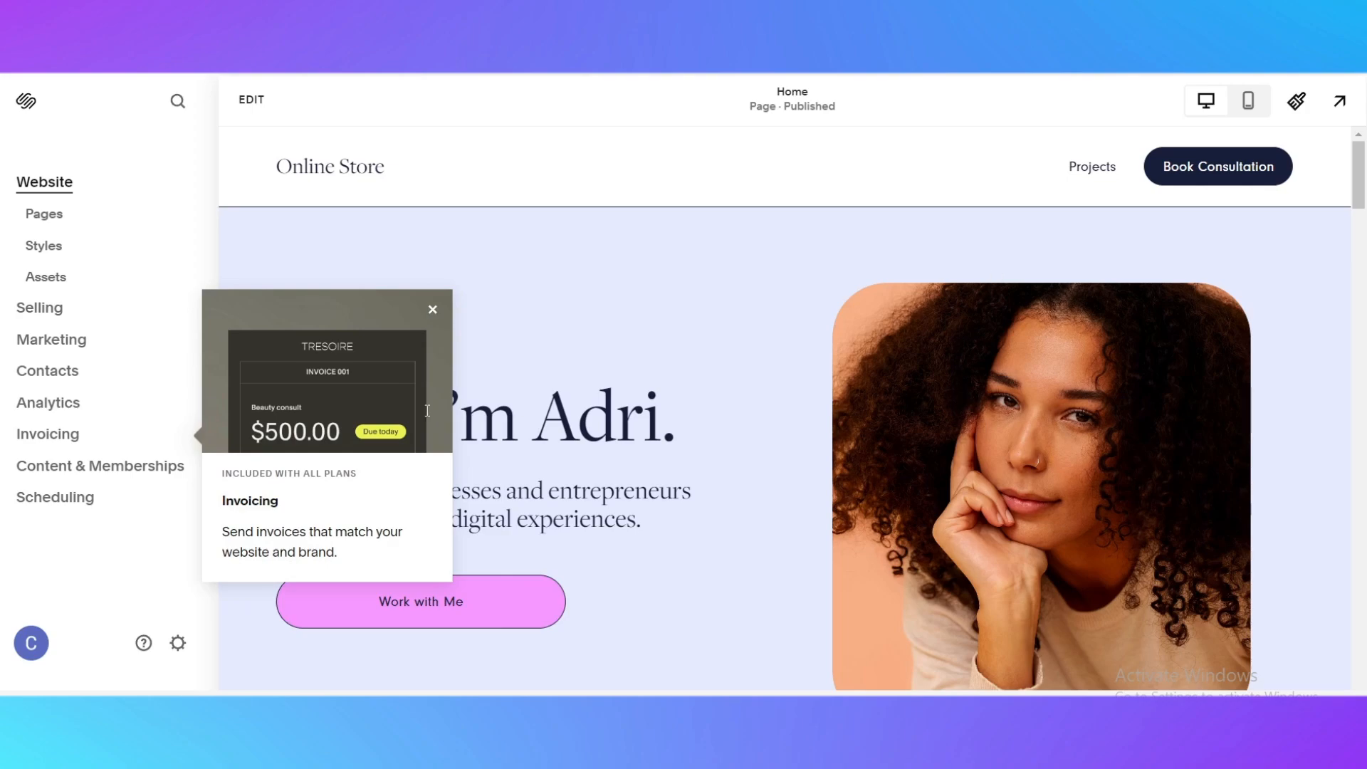
left_click(420, 296)
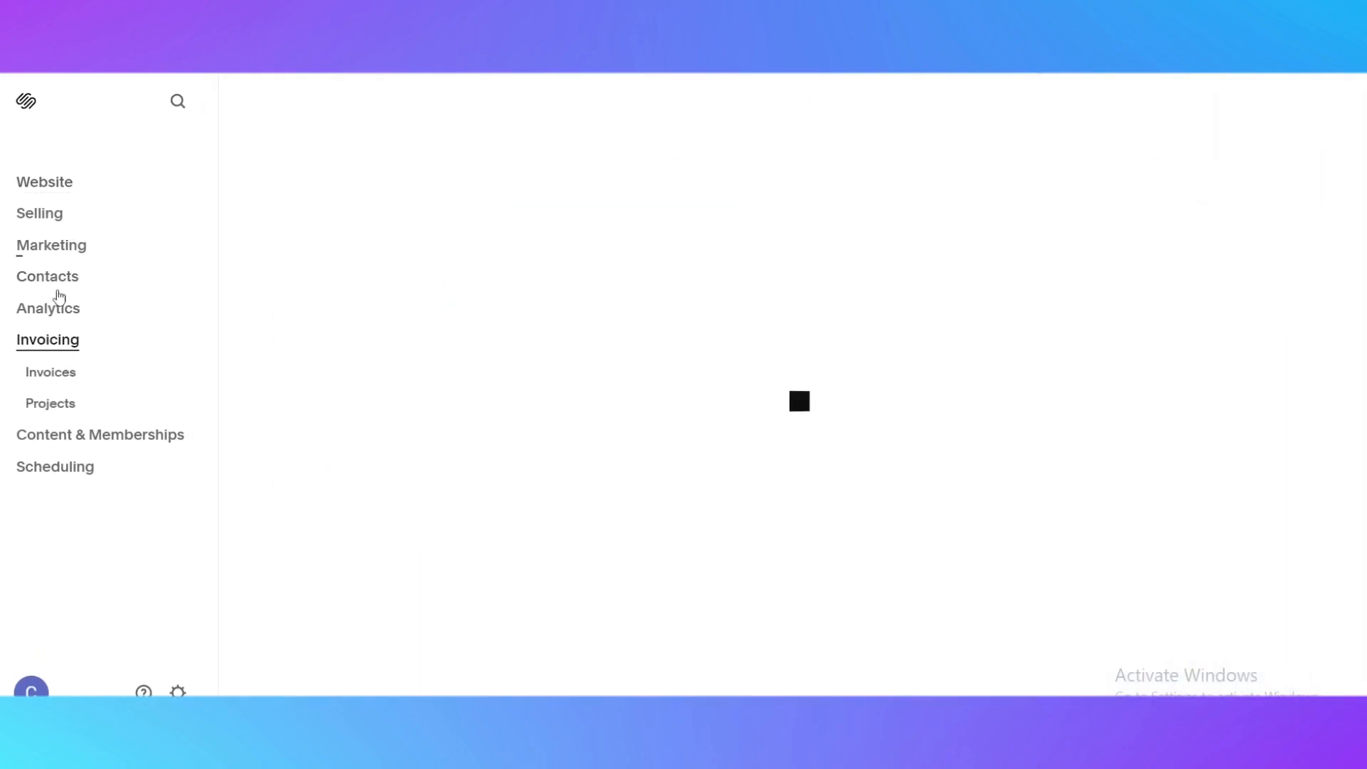
left_click(57, 187)
Step: Look over the upper sections of the home page in the desktop preview
scroll(819, 463, "down", 5)
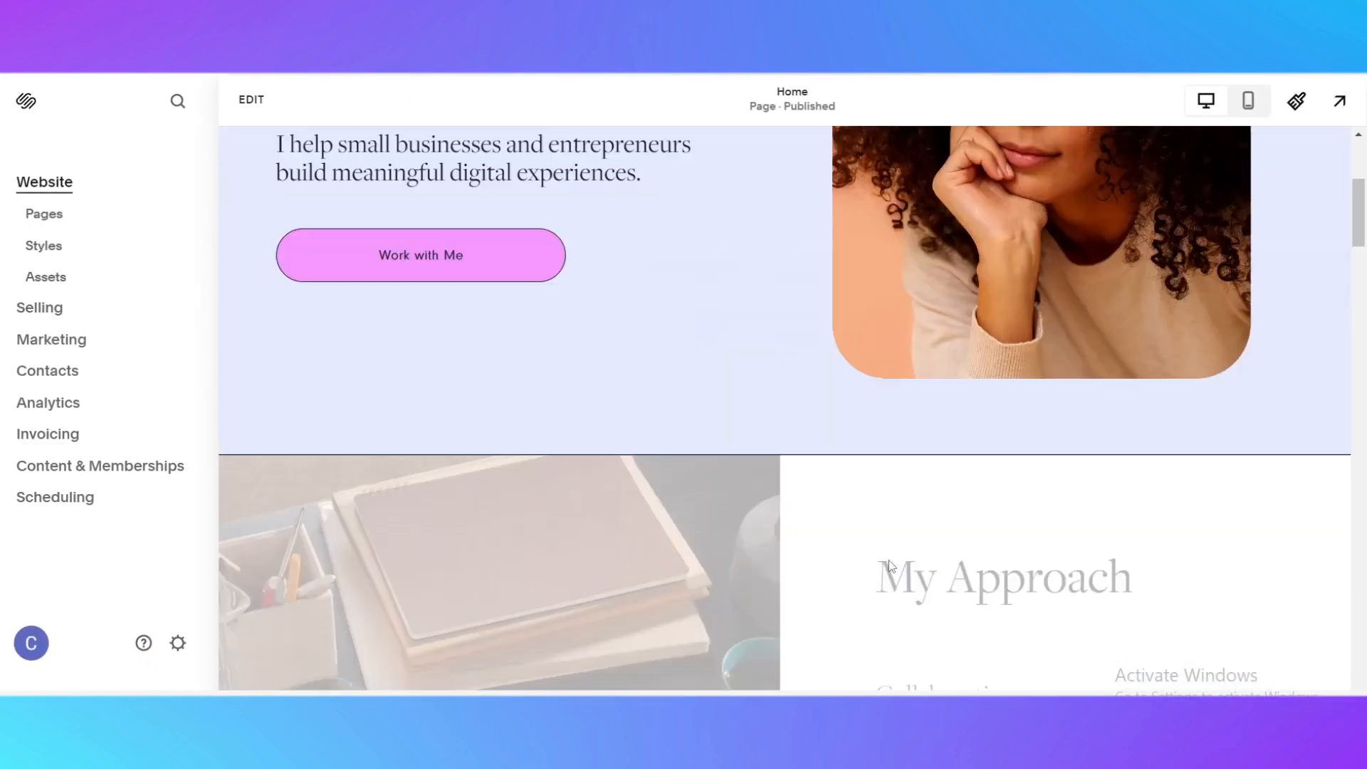
scroll(870, 561, "up", 5)
scroll(733, 479, "down", 10)
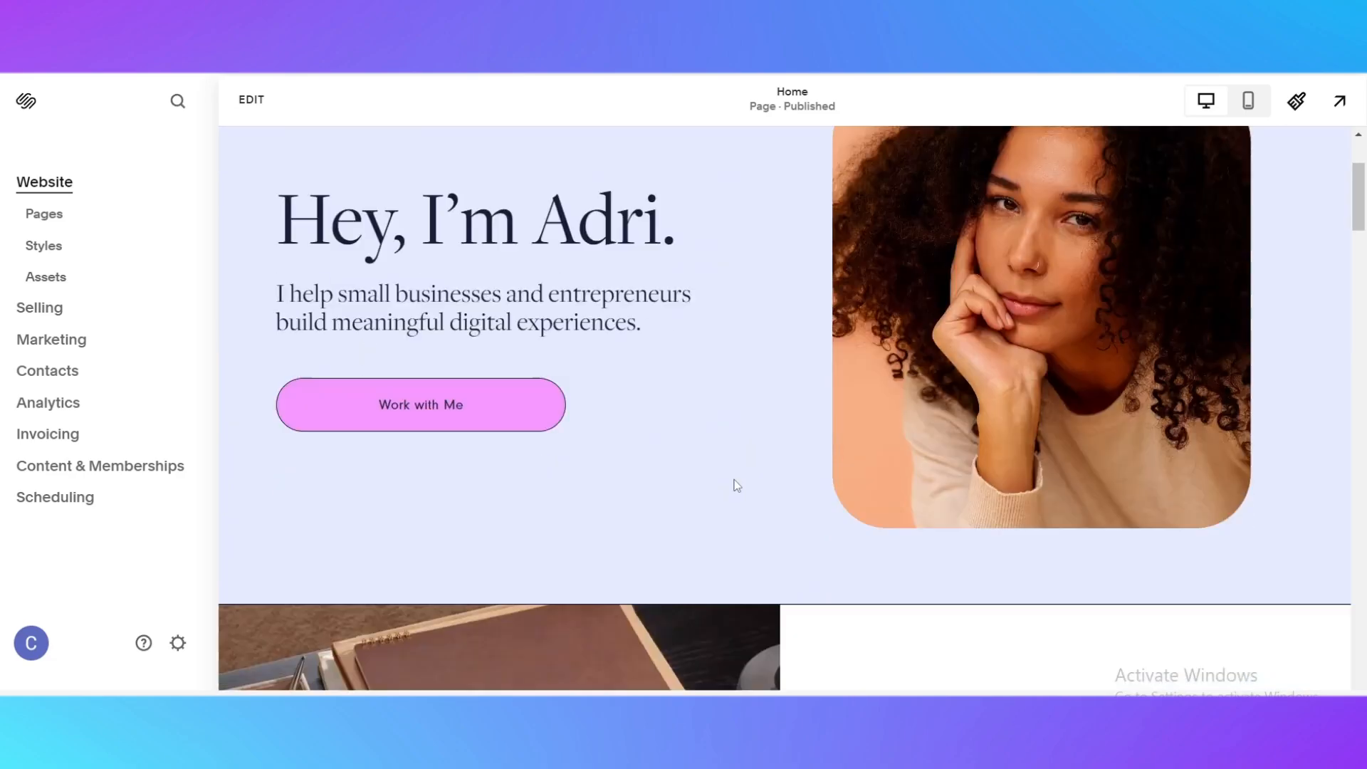
scroll(735, 480, "down", 5)
scroll(733, 482, "up", 15)
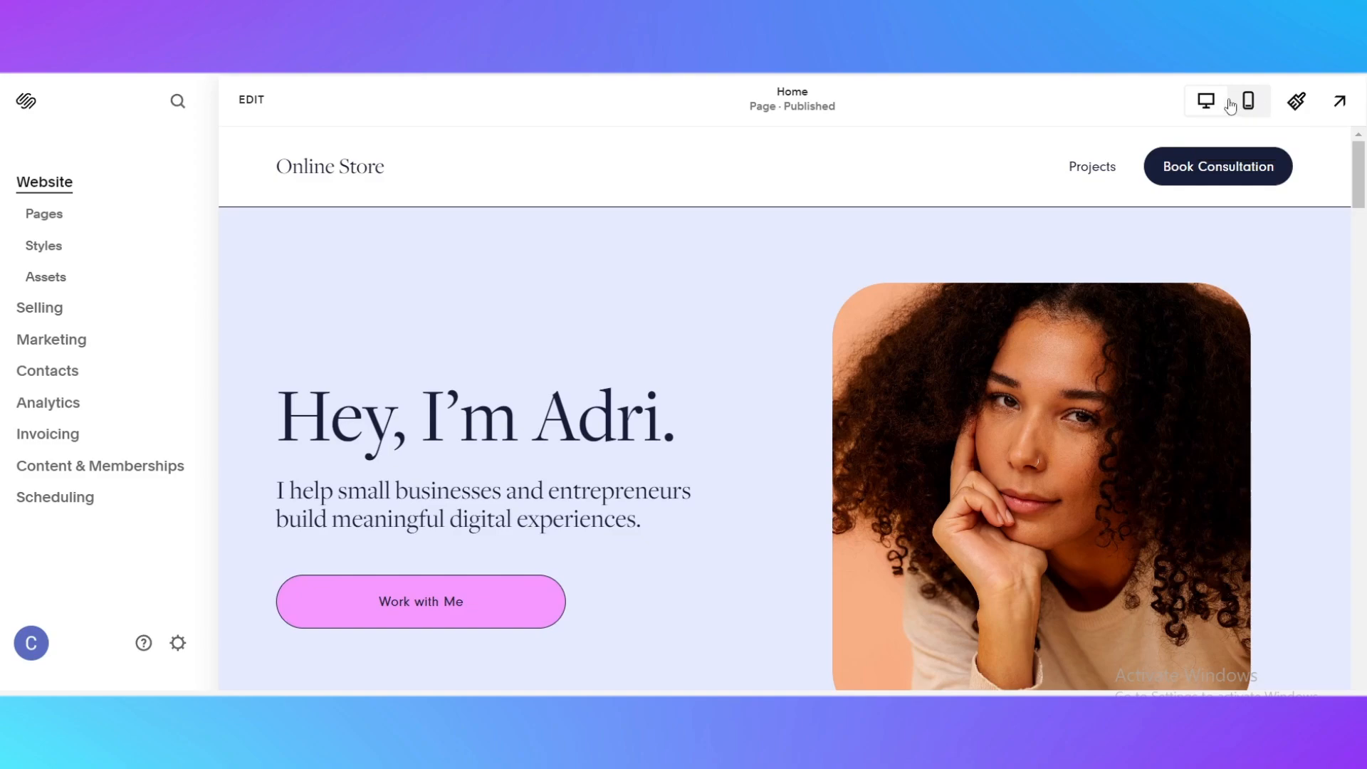
Step: Examine the home page sections in the mobile preview, from the intro to Get in Touch, and return to the desktop preview
left_click(1247, 100)
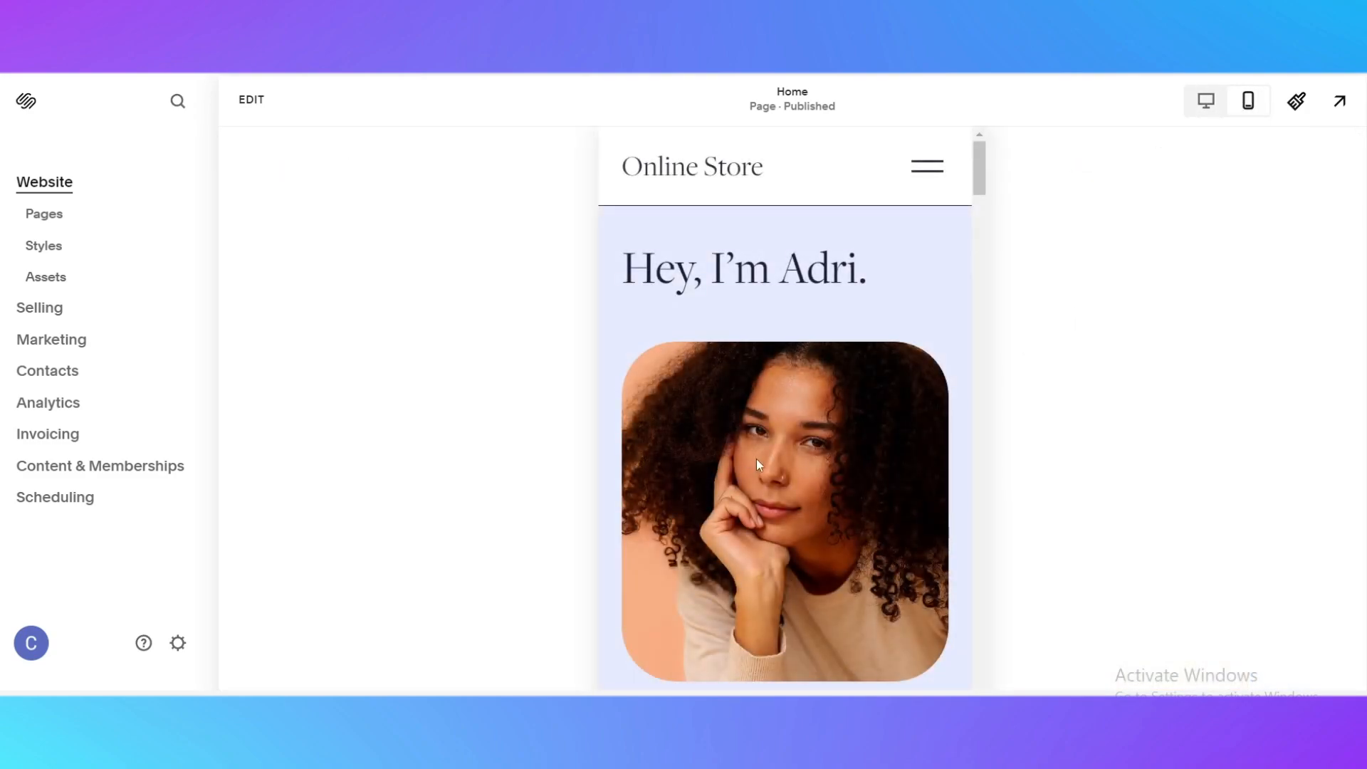
scroll(756, 464, "down", 15)
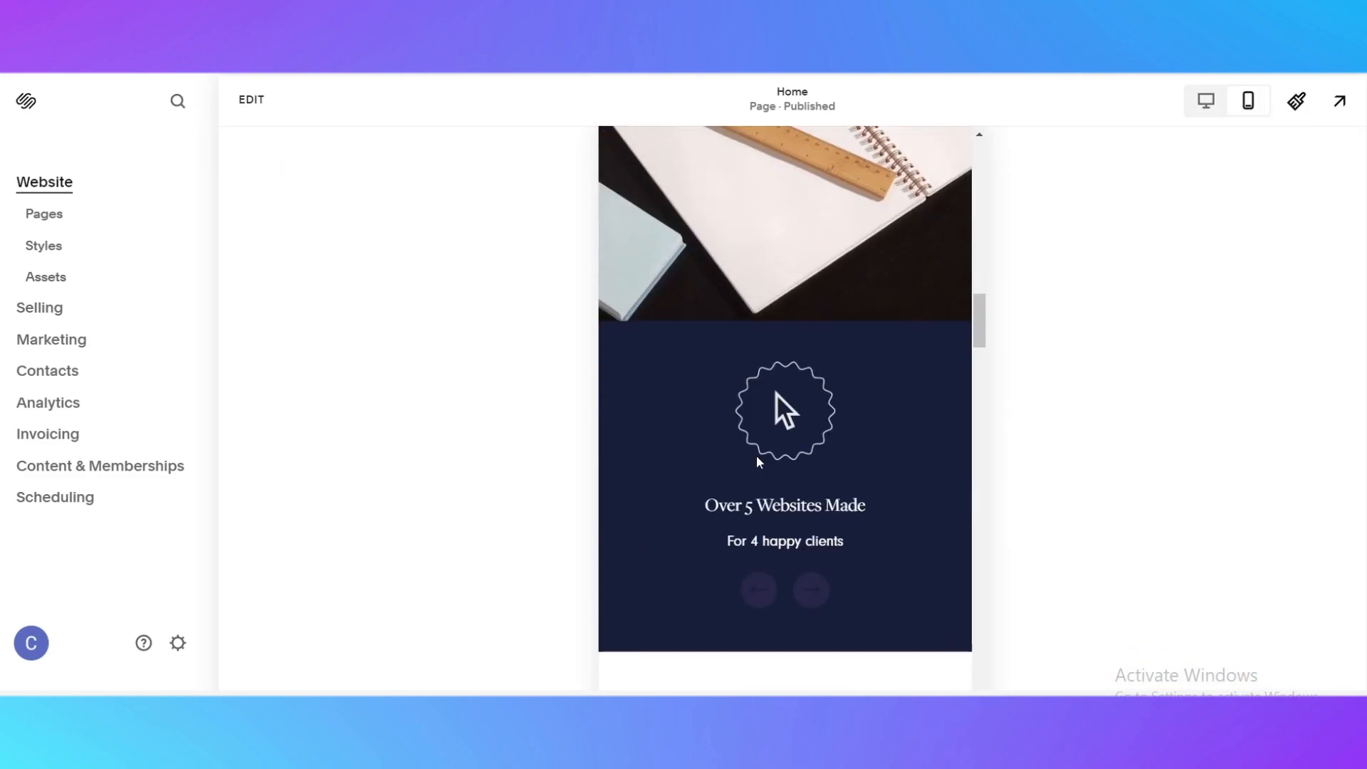
scroll(757, 456, "down", 12)
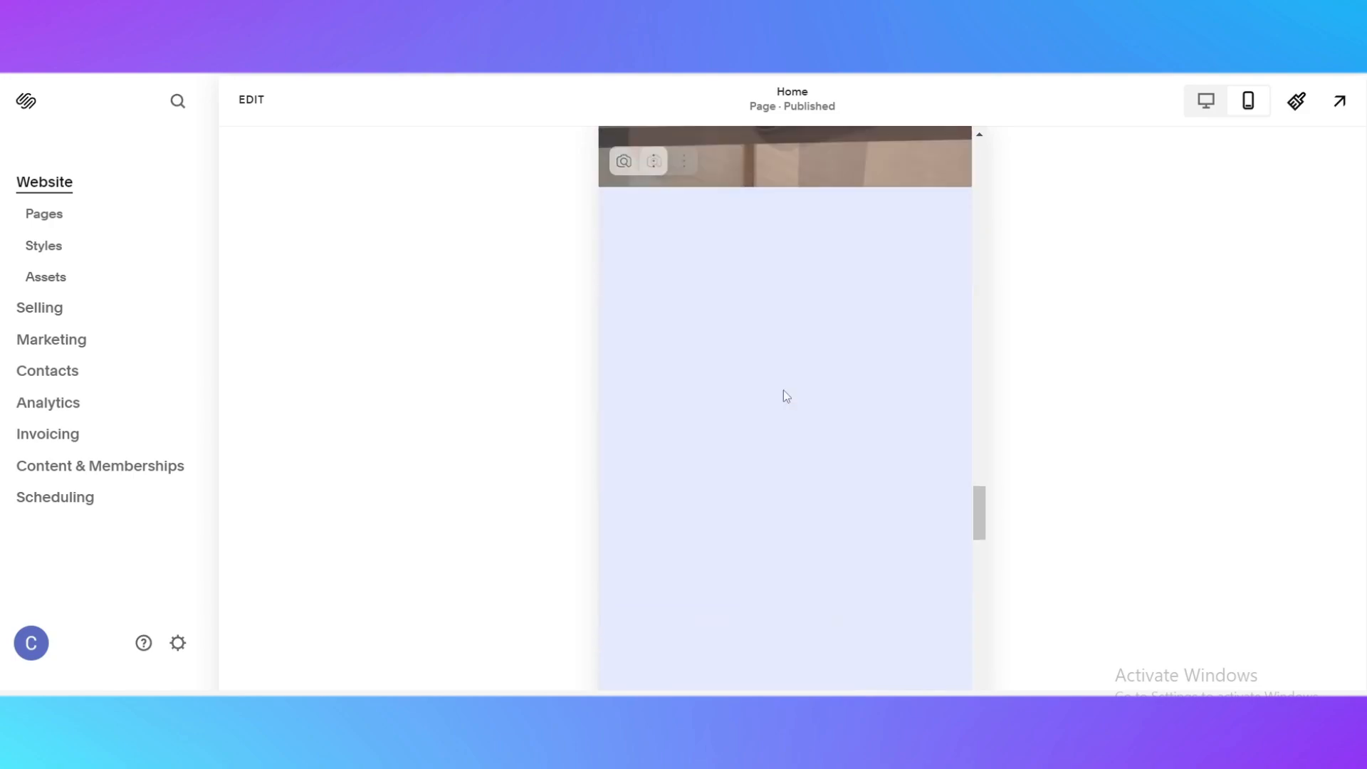
scroll(783, 390, "down", 10)
scroll(783, 390, "up", 6)
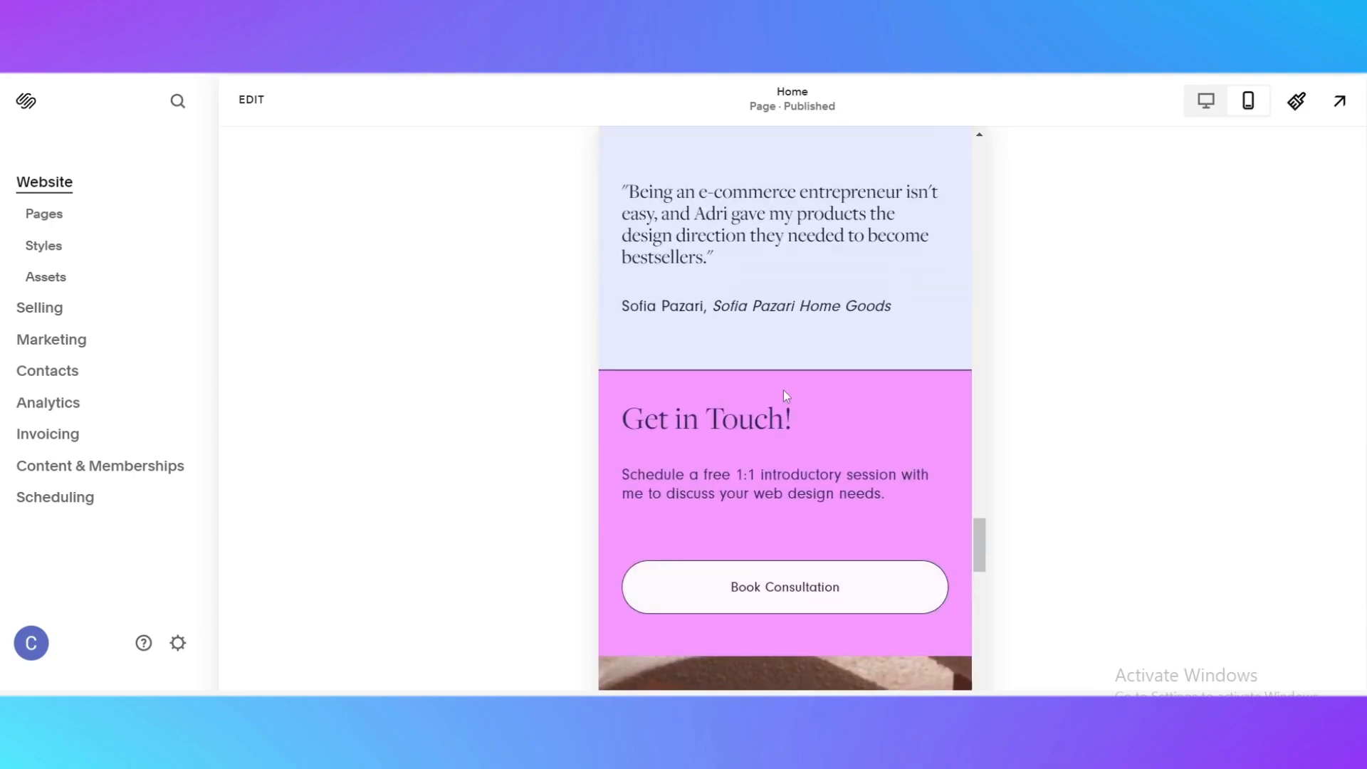
scroll(783, 391, "up", 15)
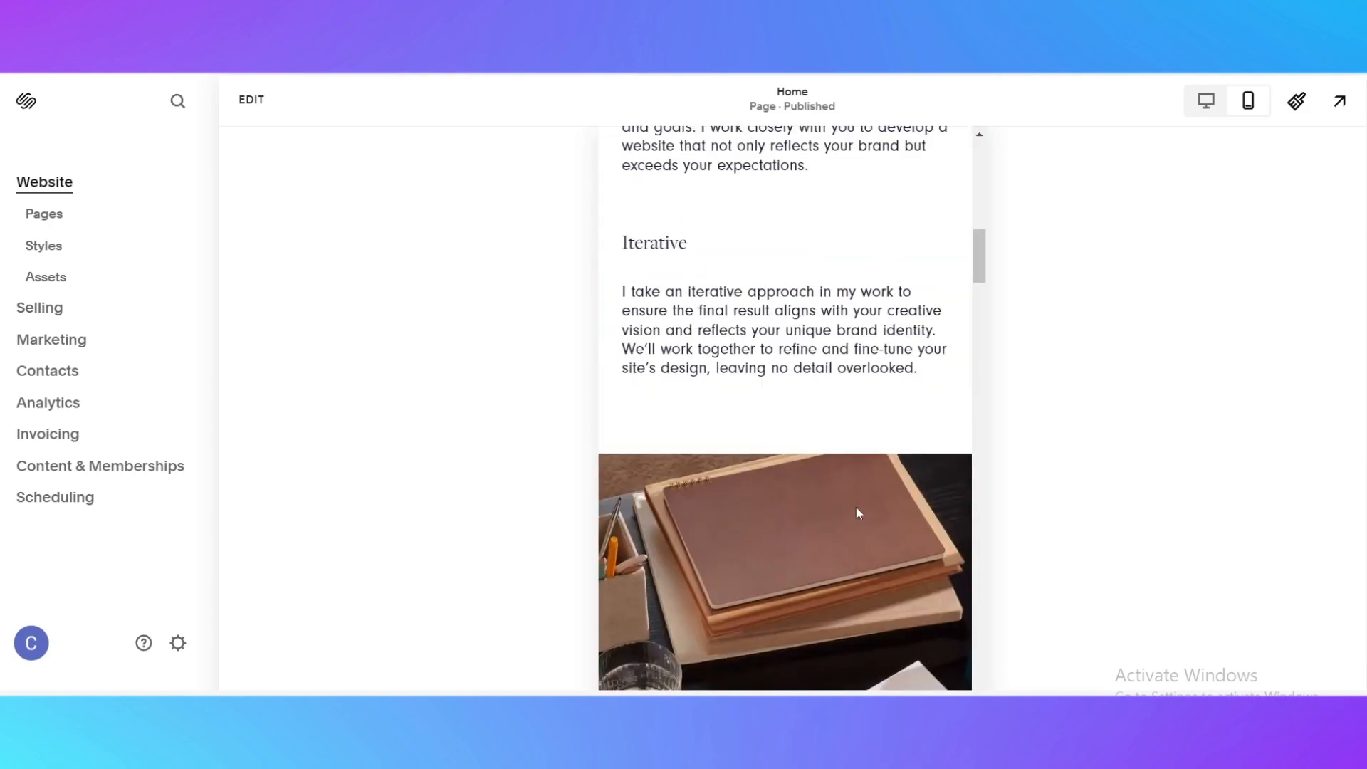
scroll(847, 510, "up", 10)
scroll(845, 513, "down", 4)
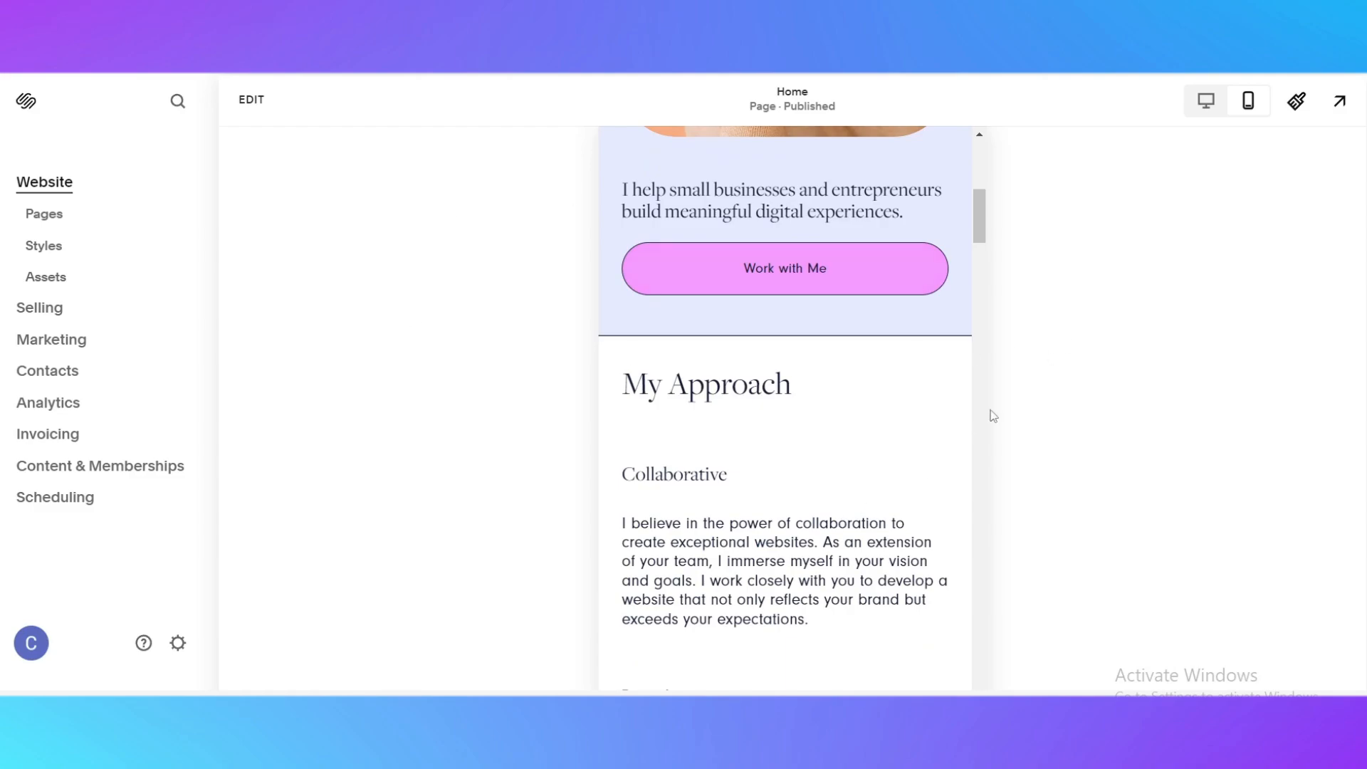
scroll(782, 354, "down", 10)
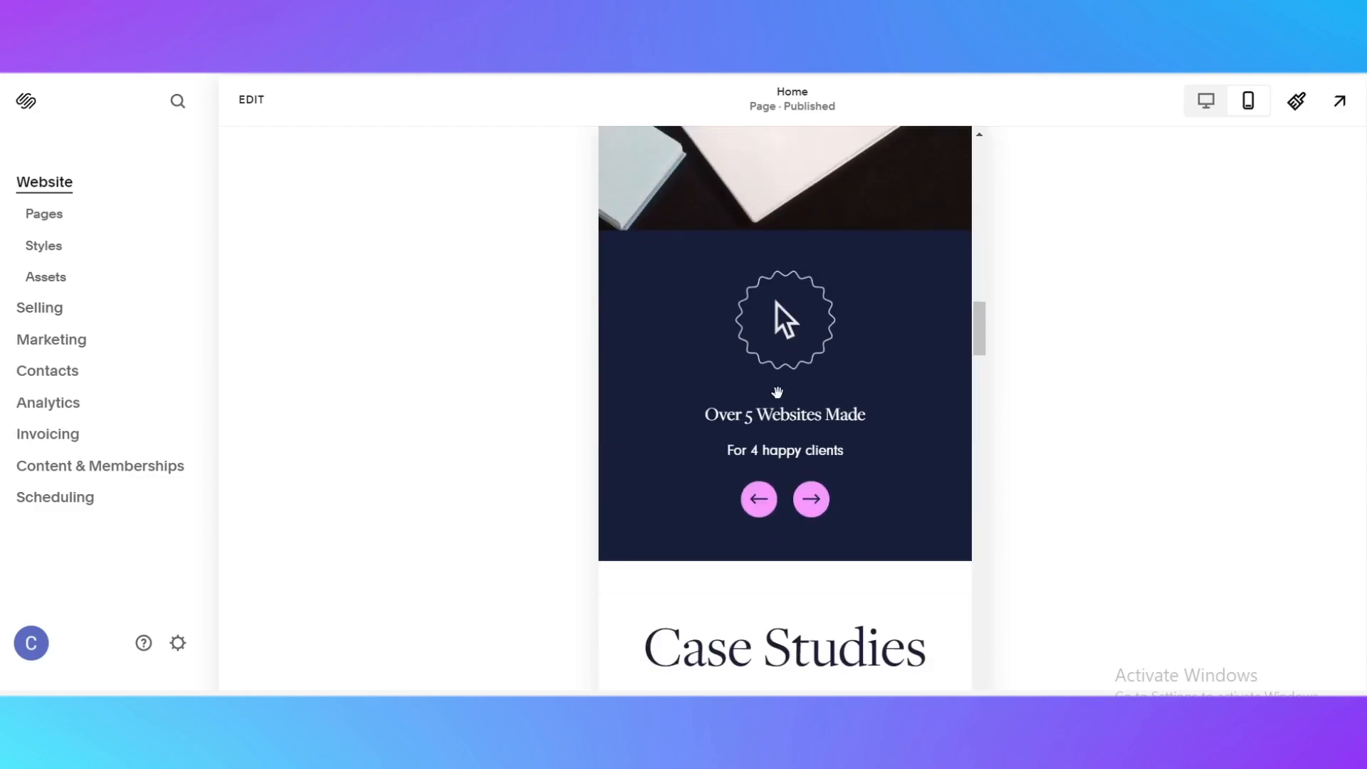
scroll(791, 363, "down", 9)
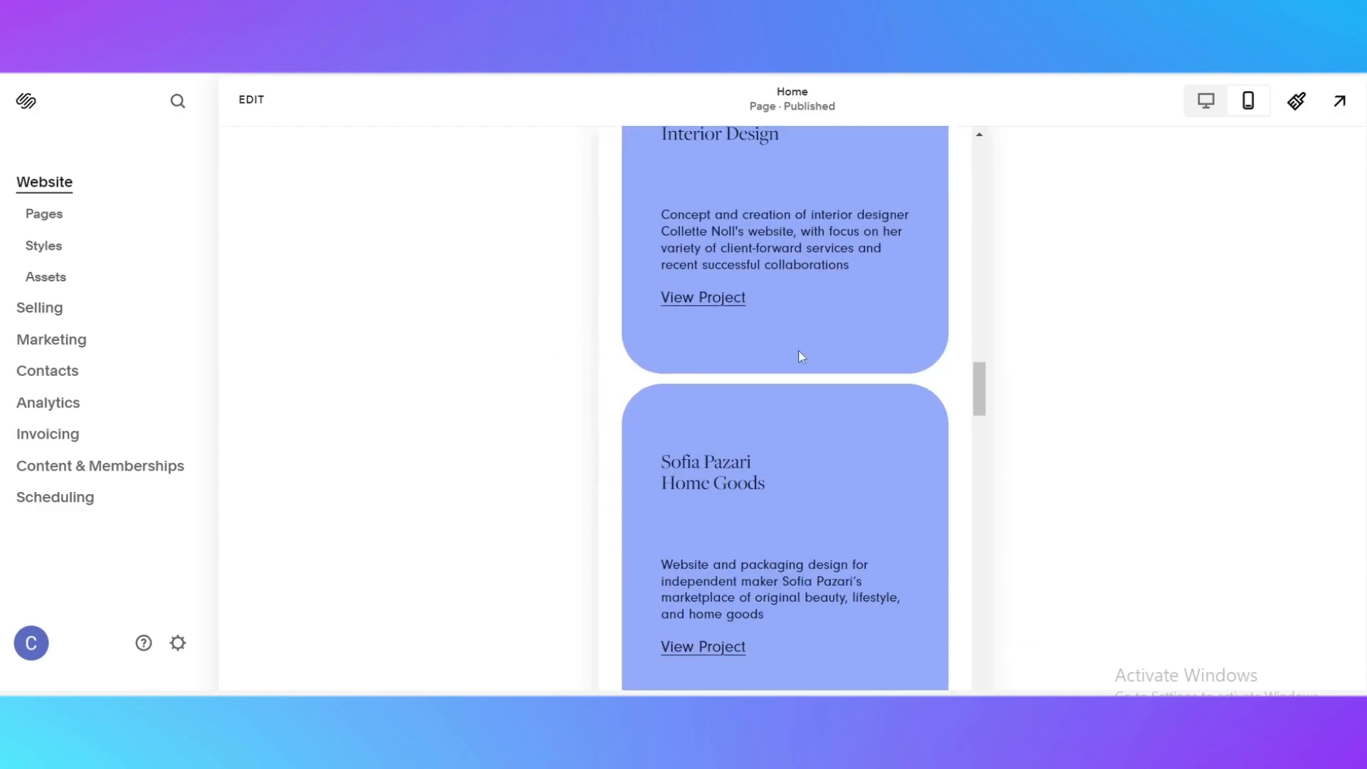
scroll(797, 352, "down", 10)
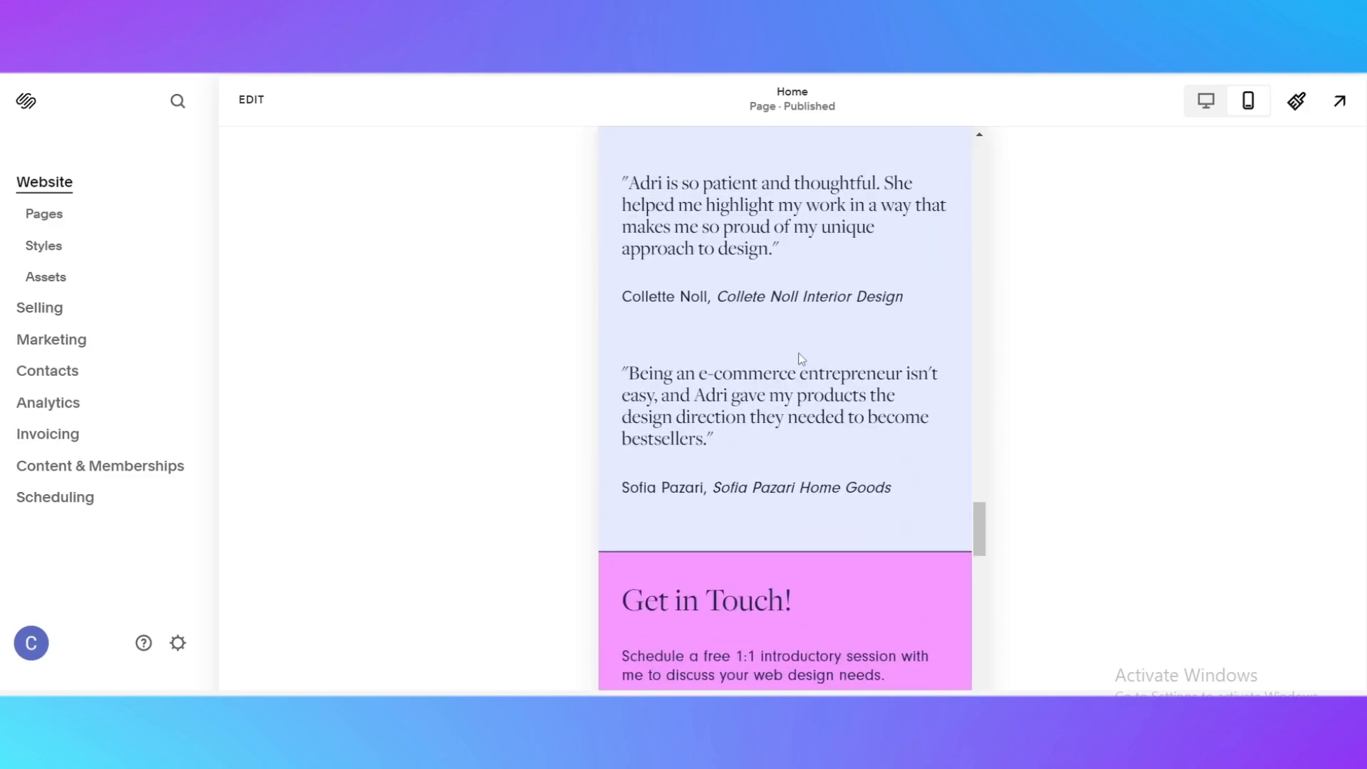
scroll(802, 358, "up", 8)
scroll(919, 456, "up", 8)
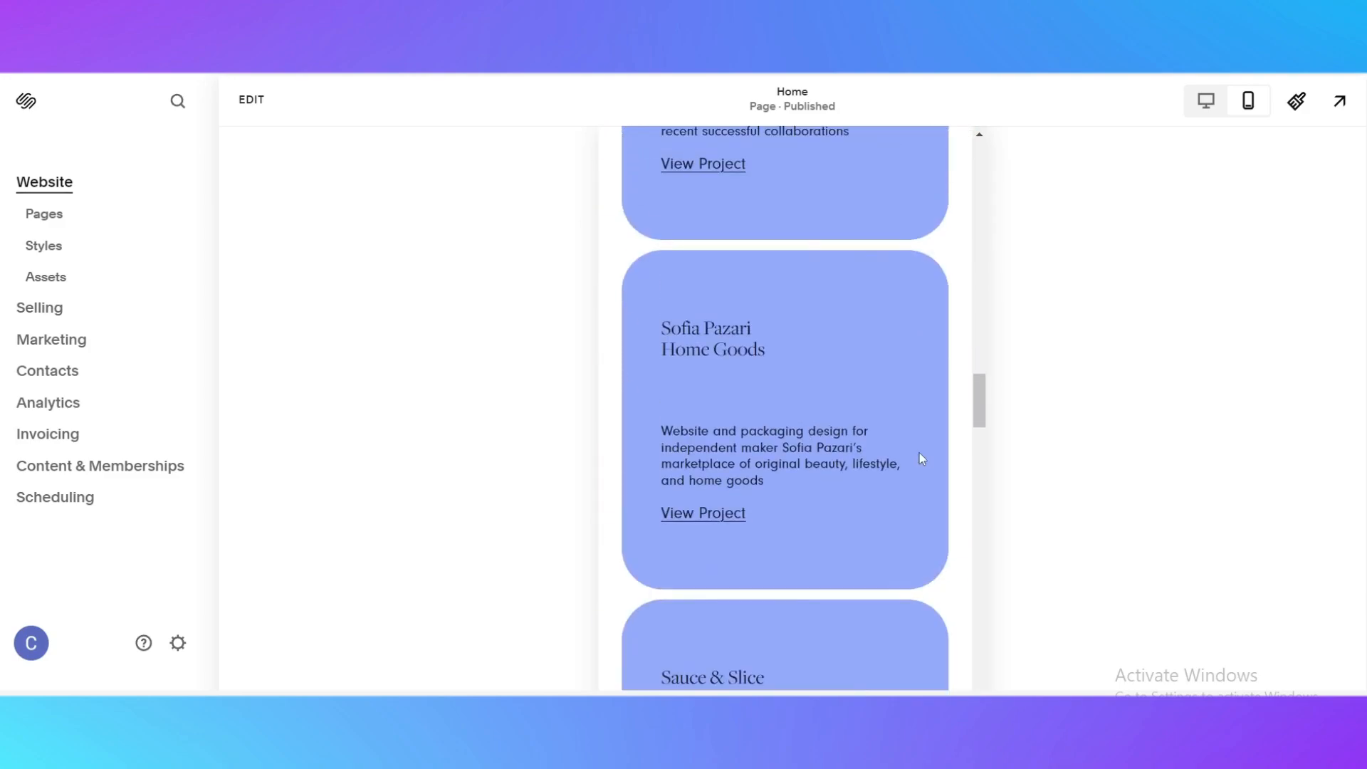
scroll(787, 555, "up", 6)
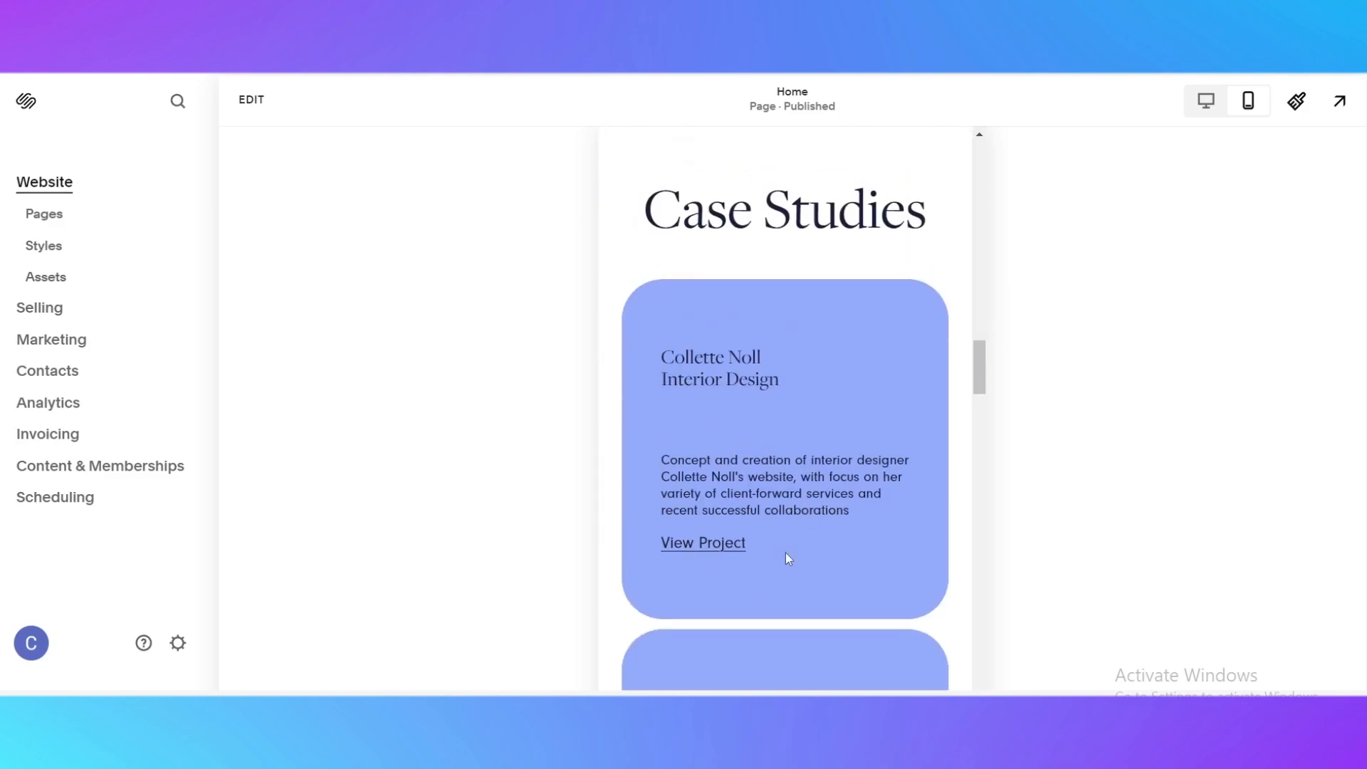
scroll(762, 555, "down", 4)
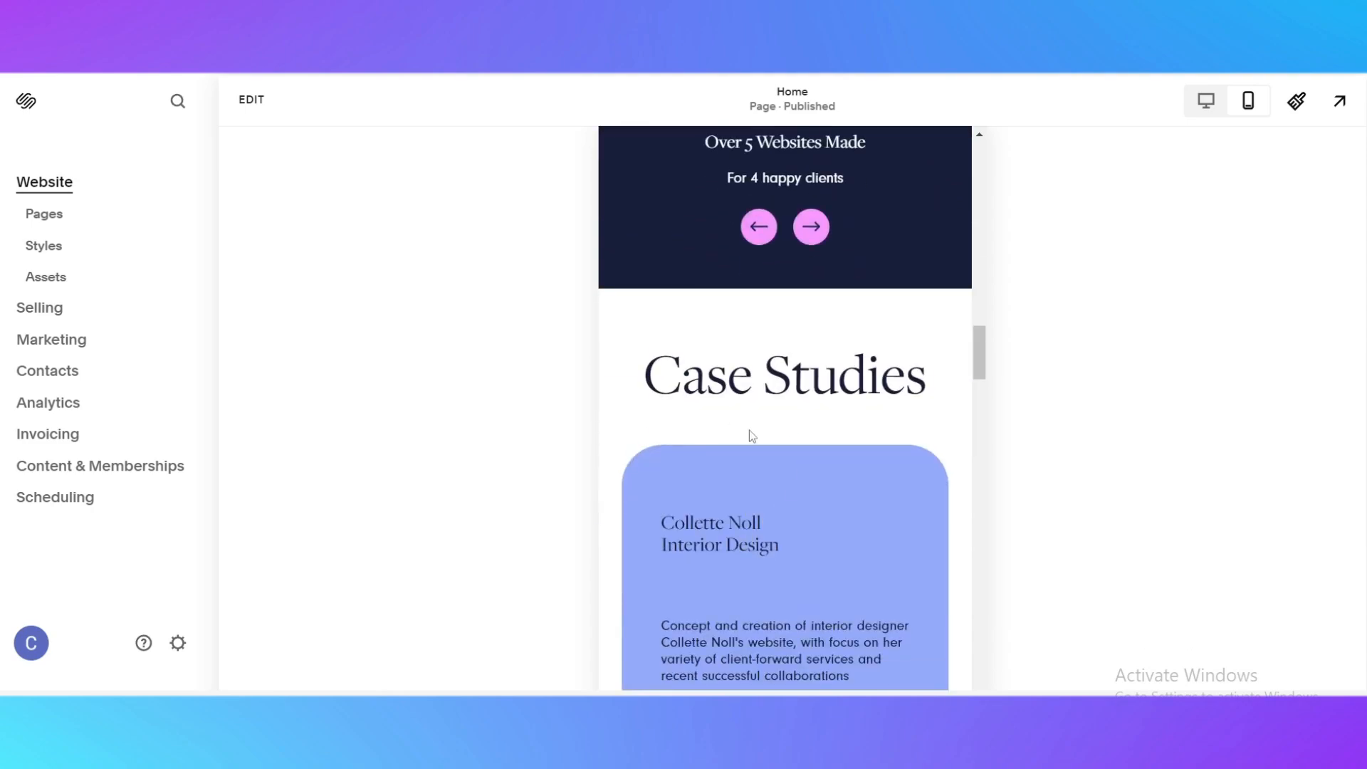
scroll(747, 436, "up", 10)
scroll(826, 415, "up", 8)
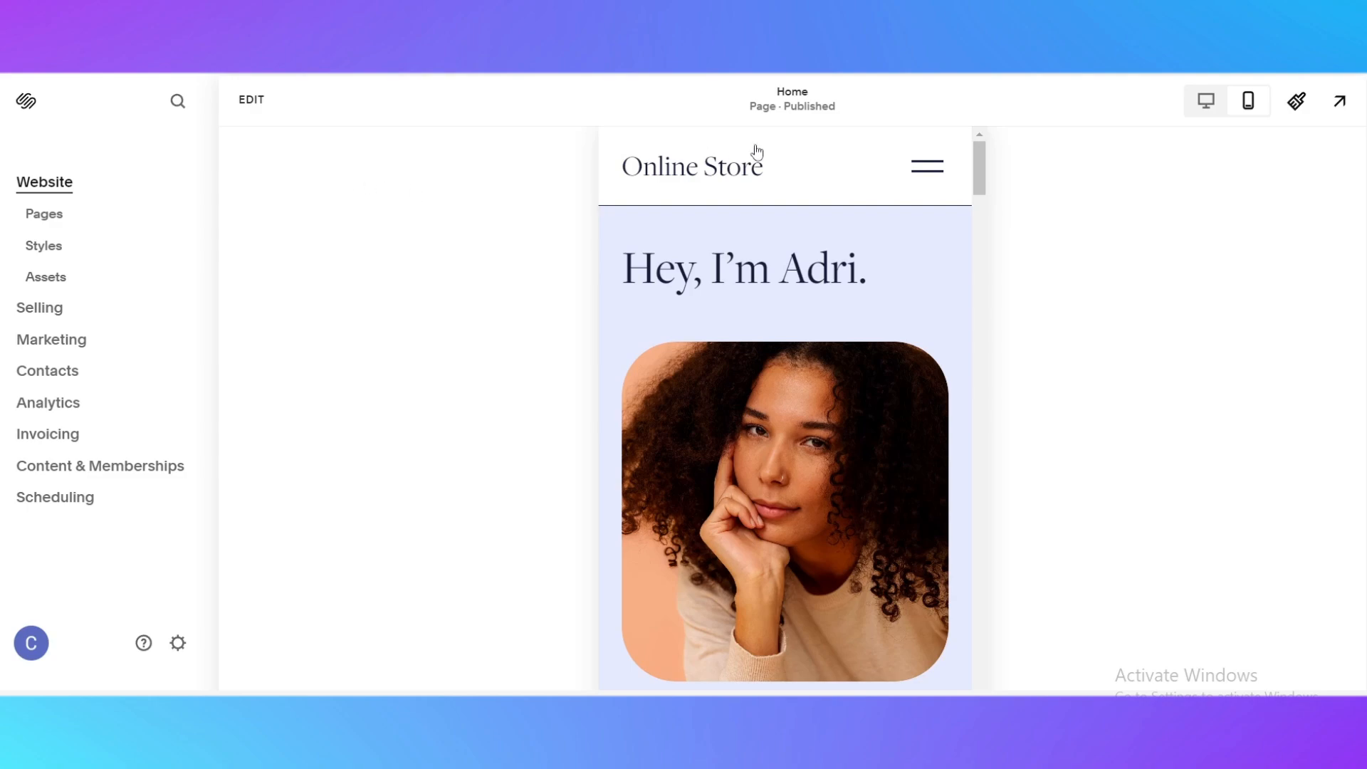
left_click(1206, 100)
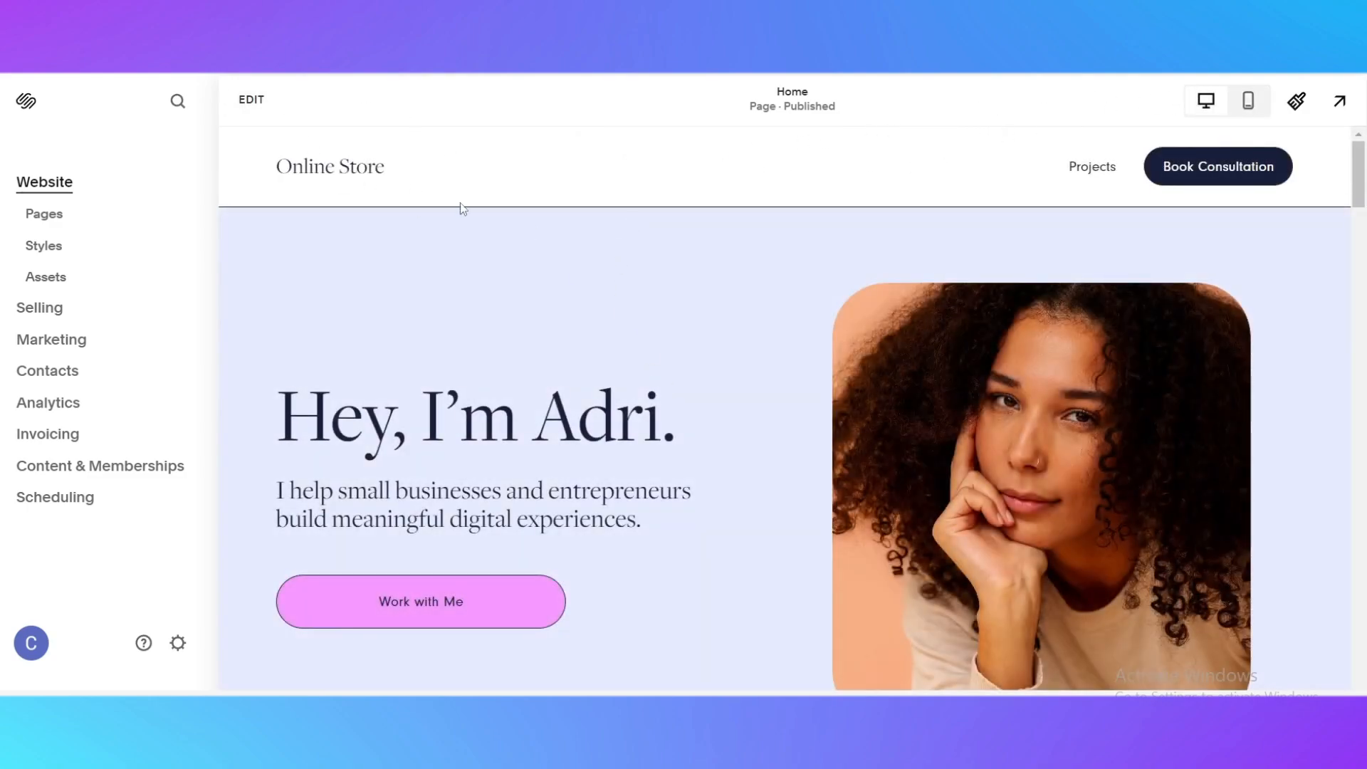
Step: Open the home page for editing and look over all its sections down to the site footer
left_click(252, 106)
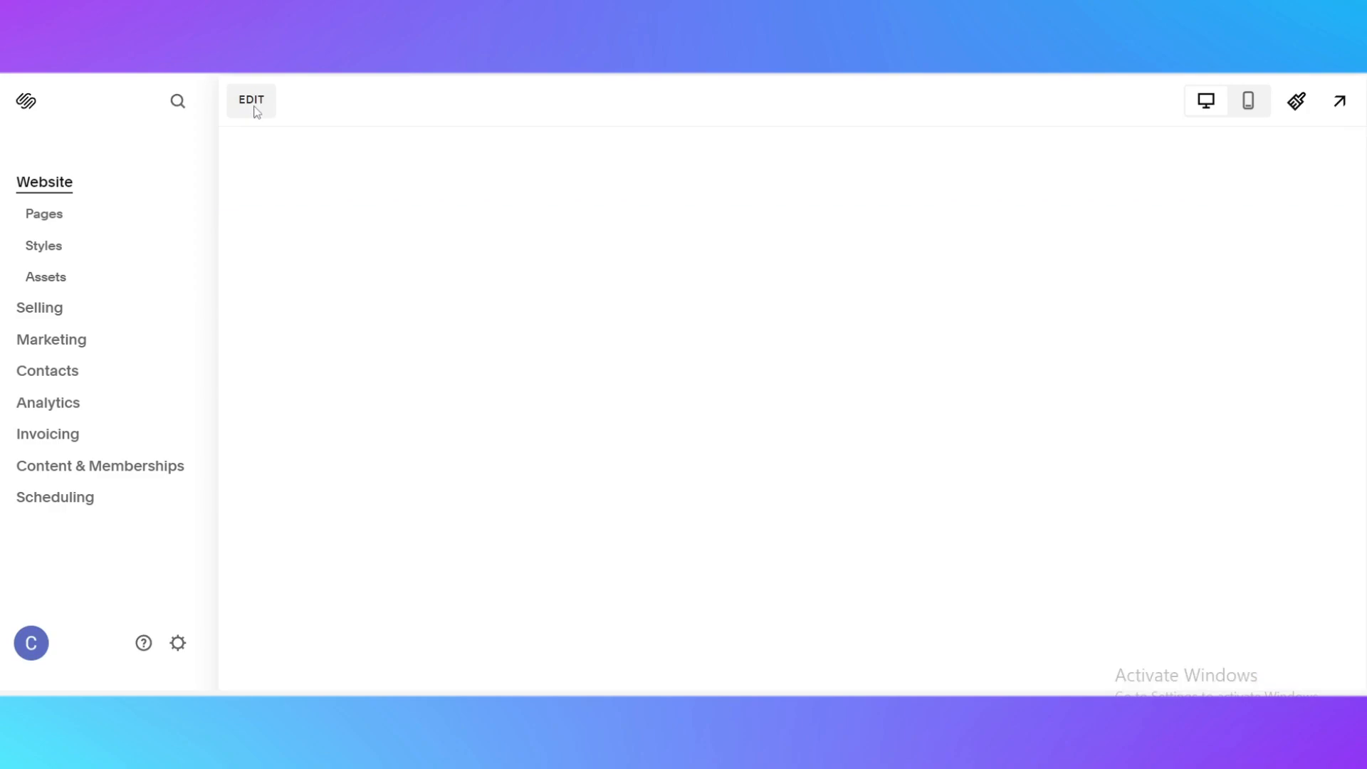
left_click(258, 109)
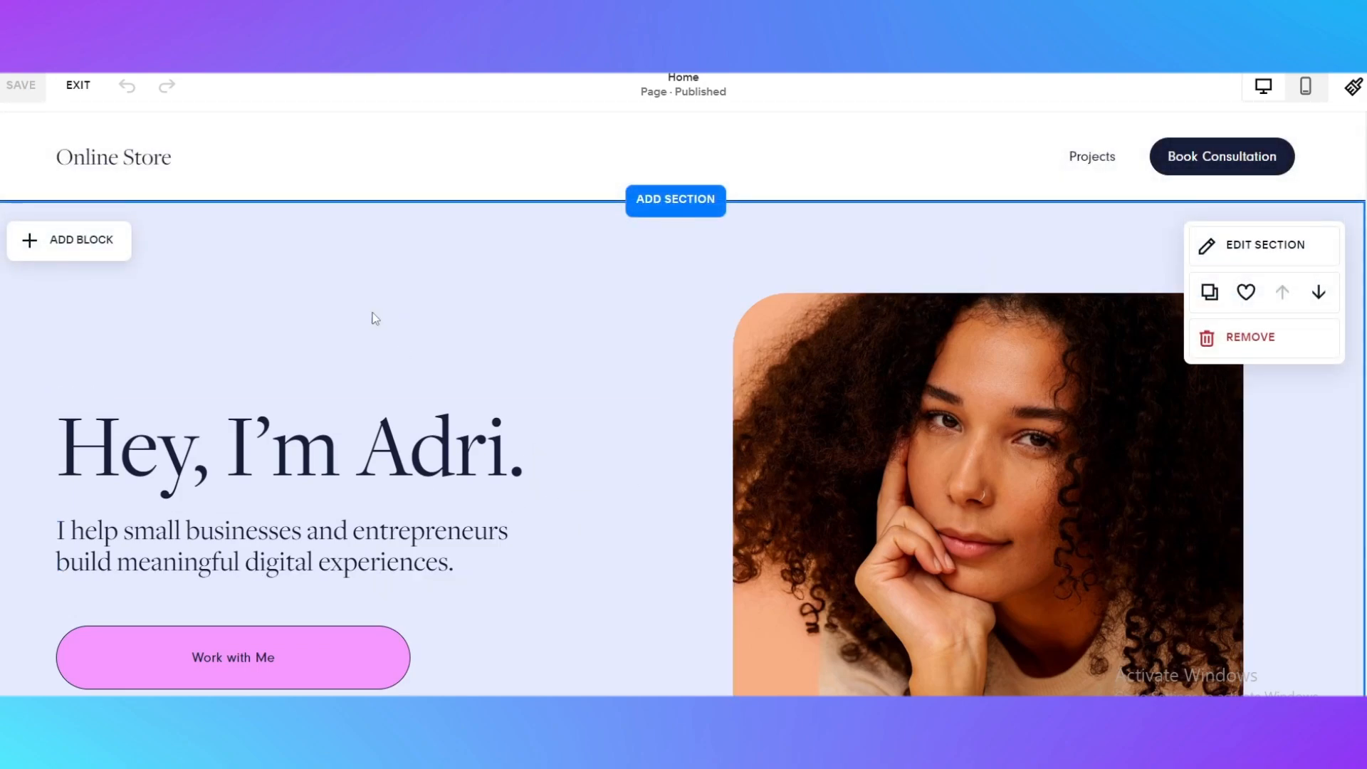
scroll(861, 397, "down", 10)
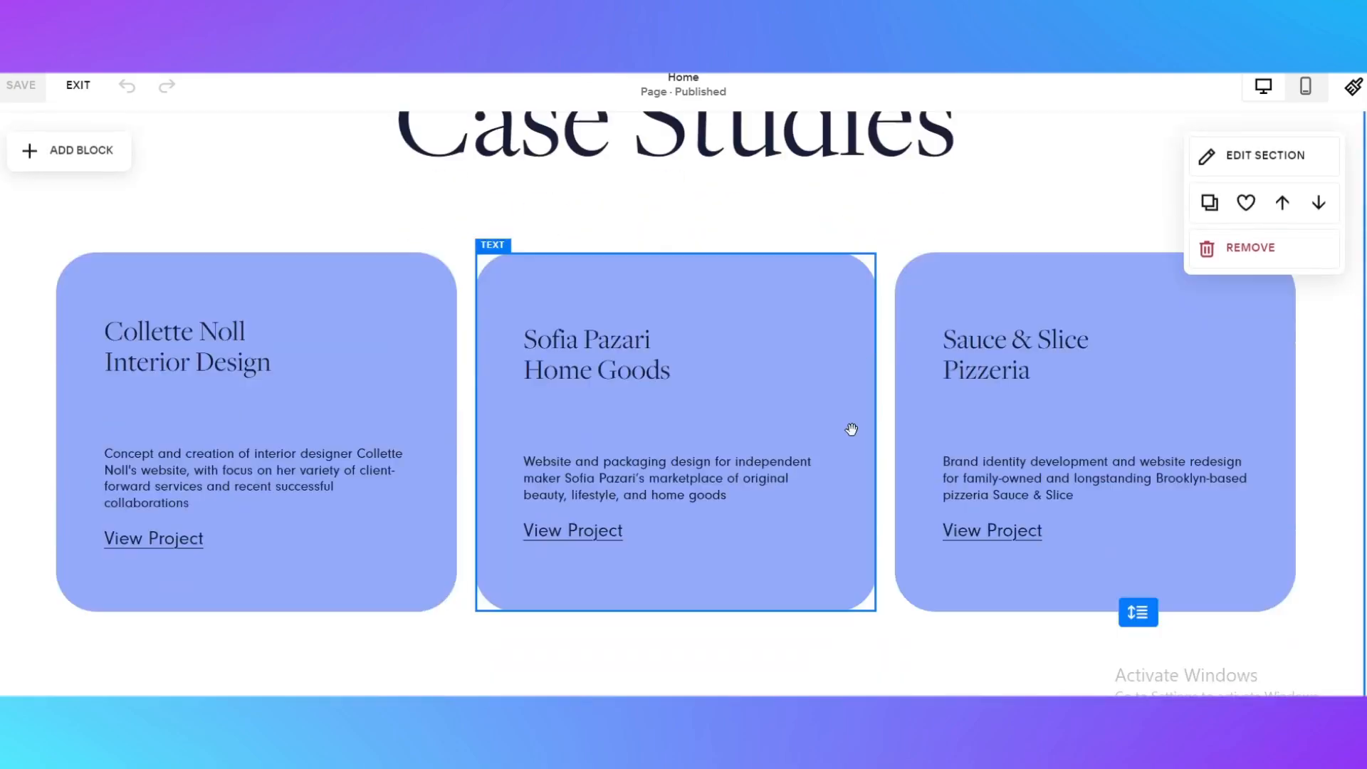
scroll(852, 429, "down", 10)
scroll(784, 431, "up", 4)
scroll(736, 434, "down", 2)
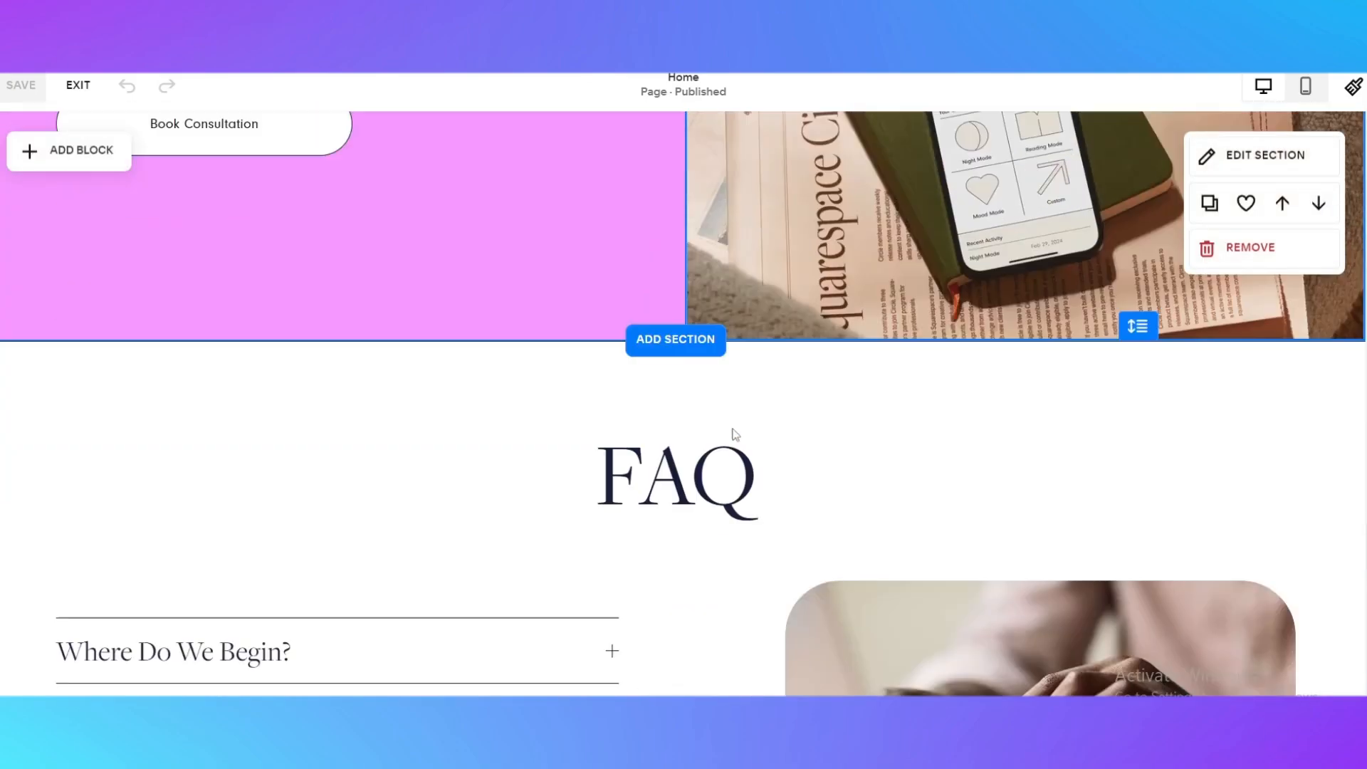
scroll(736, 434, "down", 15)
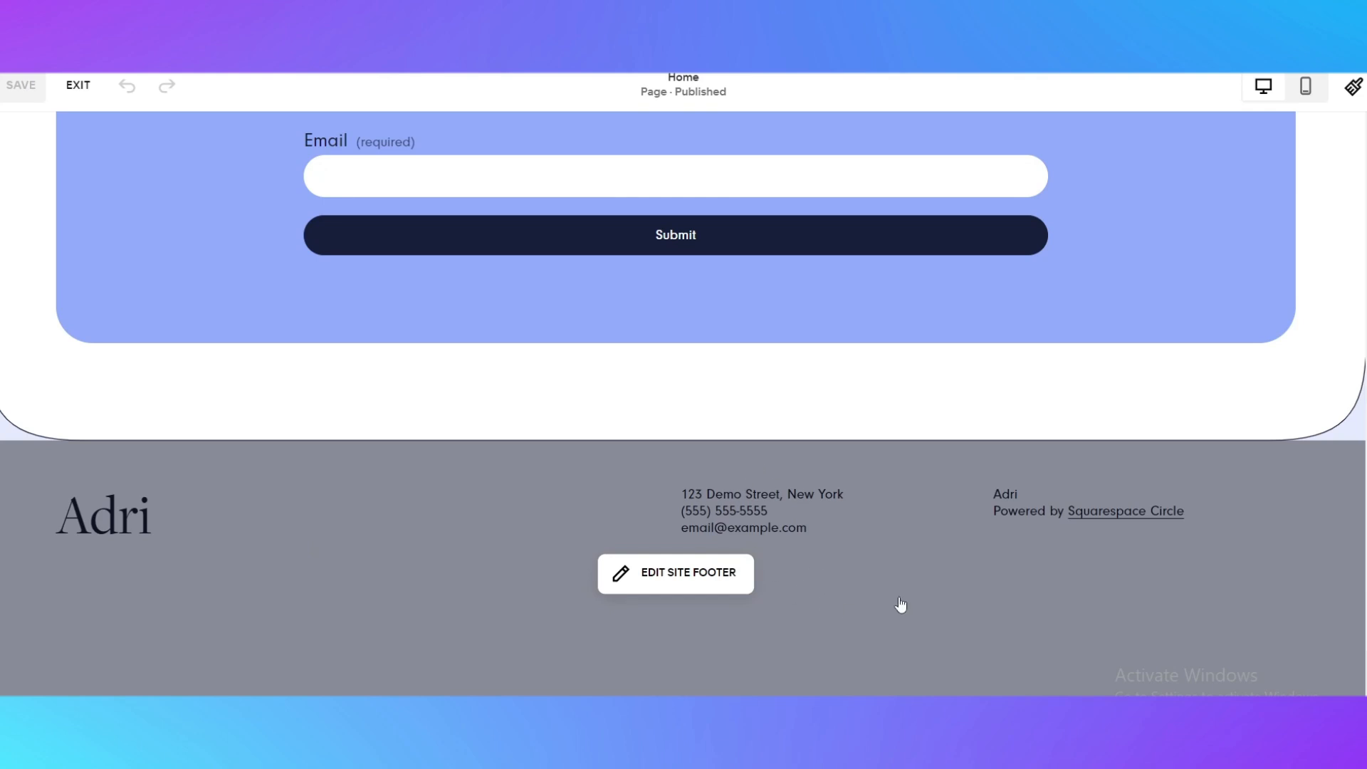
scroll(869, 524, "up", 15)
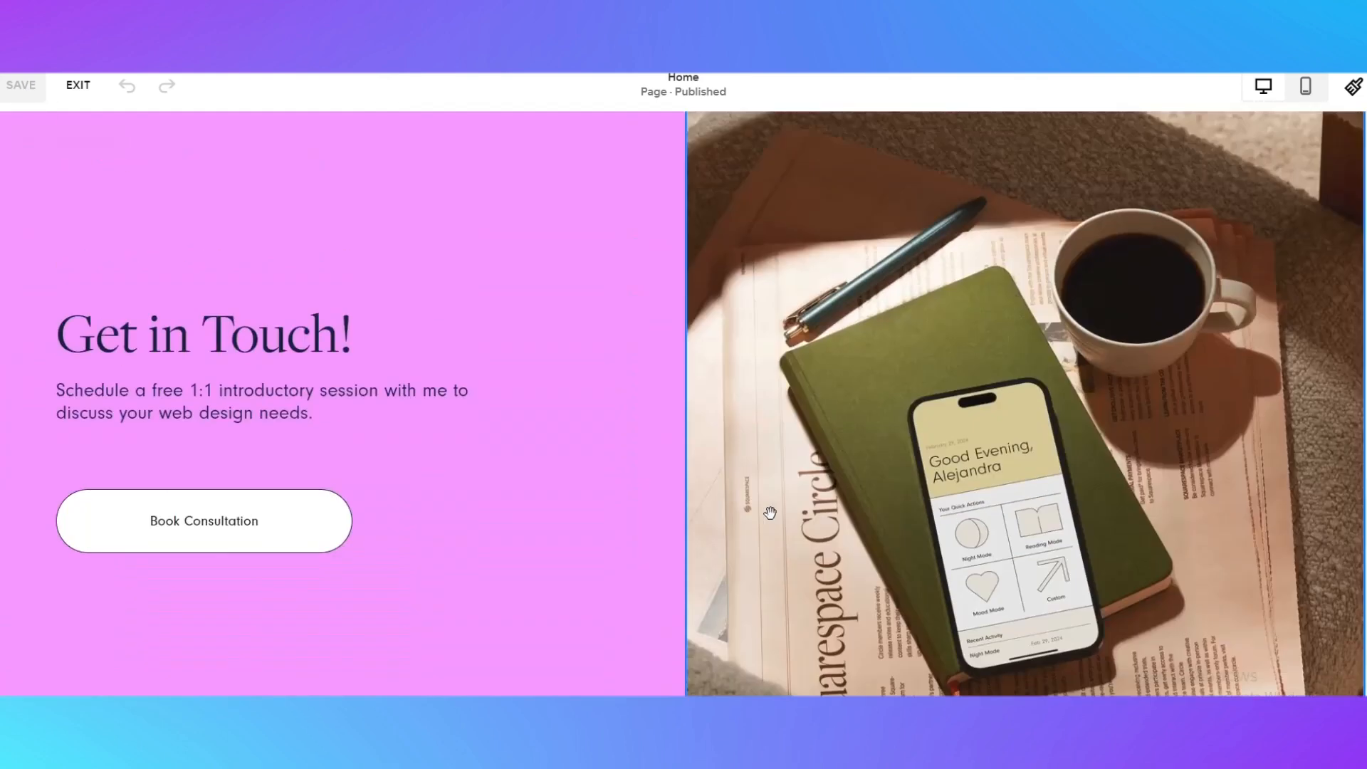
scroll(770, 513, "up", 15)
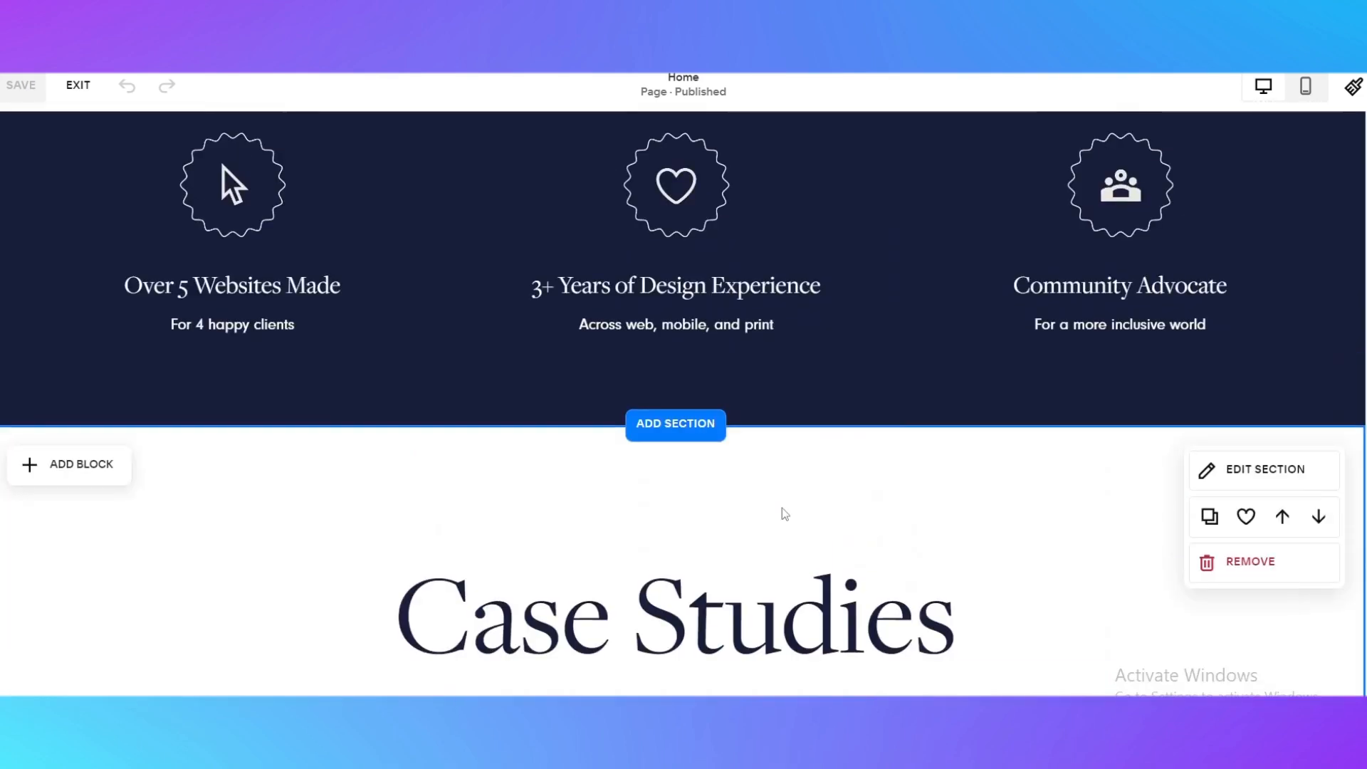
scroll(783, 514, "up", 15)
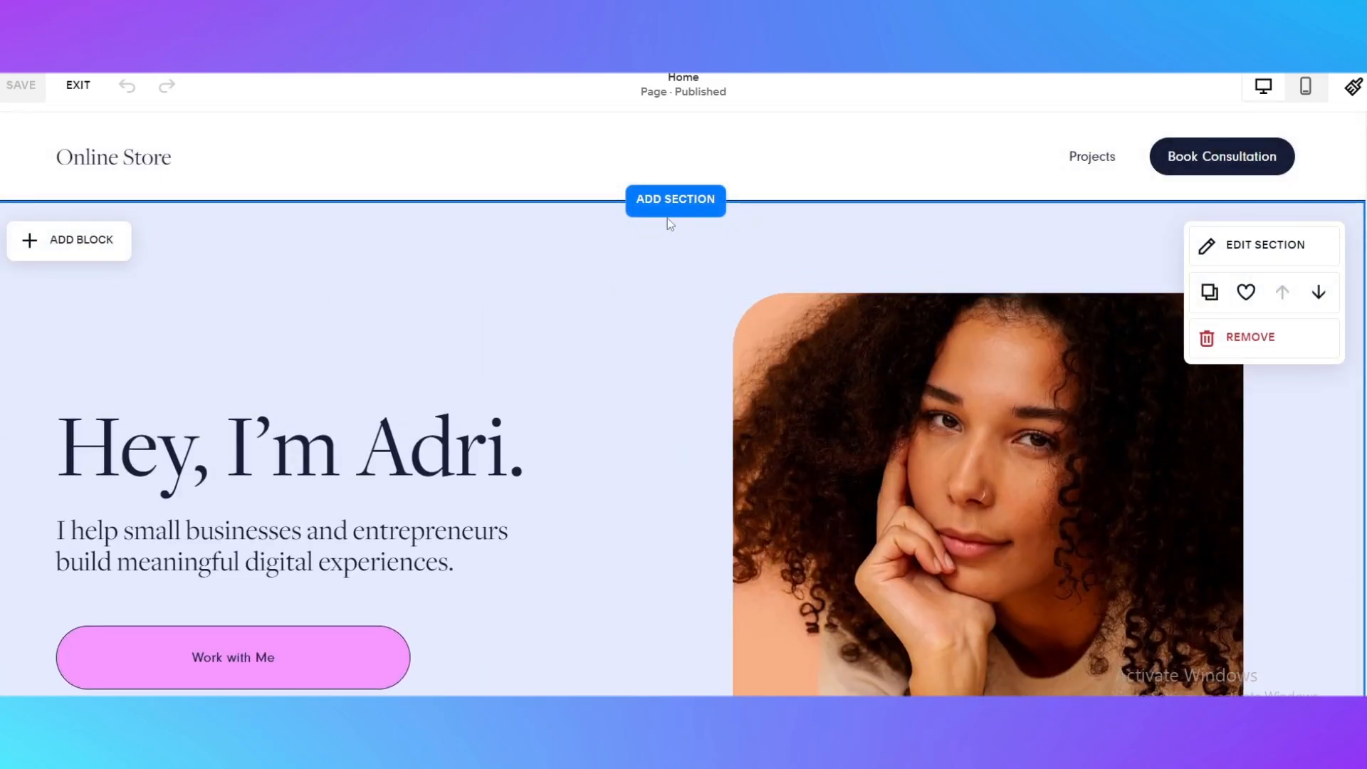
Step: Remove the dark blue section with the three badge icons above Case Studies and check the surrounding layout
scroll(662, 399, "down", 3)
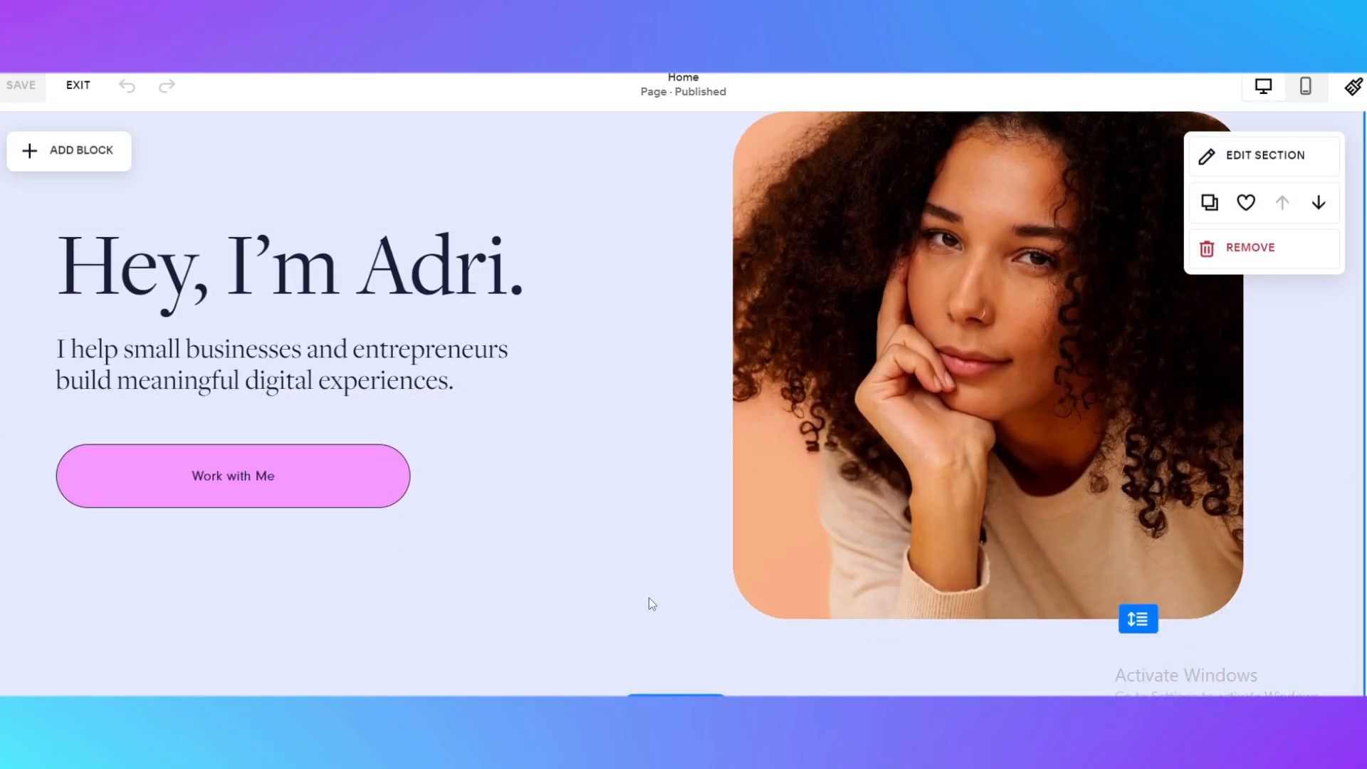
scroll(649, 600, "down", 20)
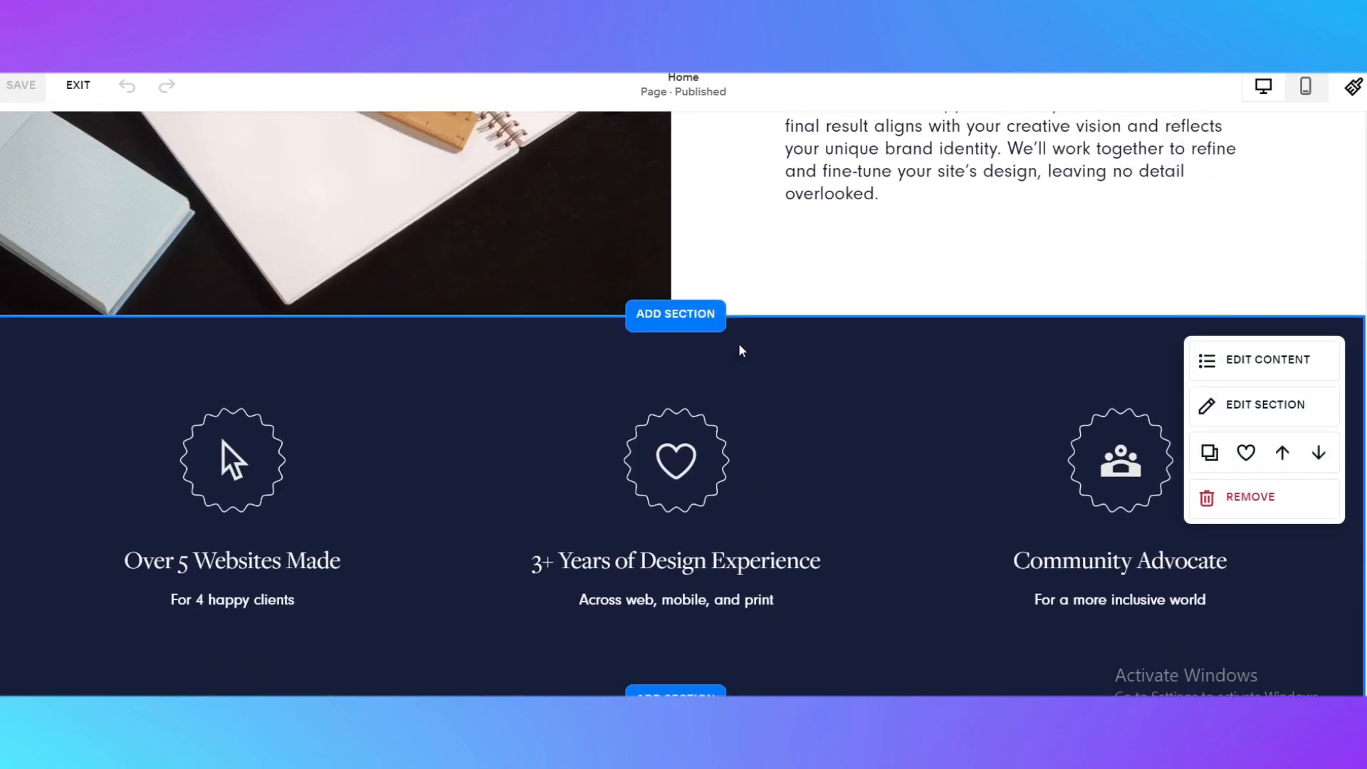
scroll(739, 349, "down", 3)
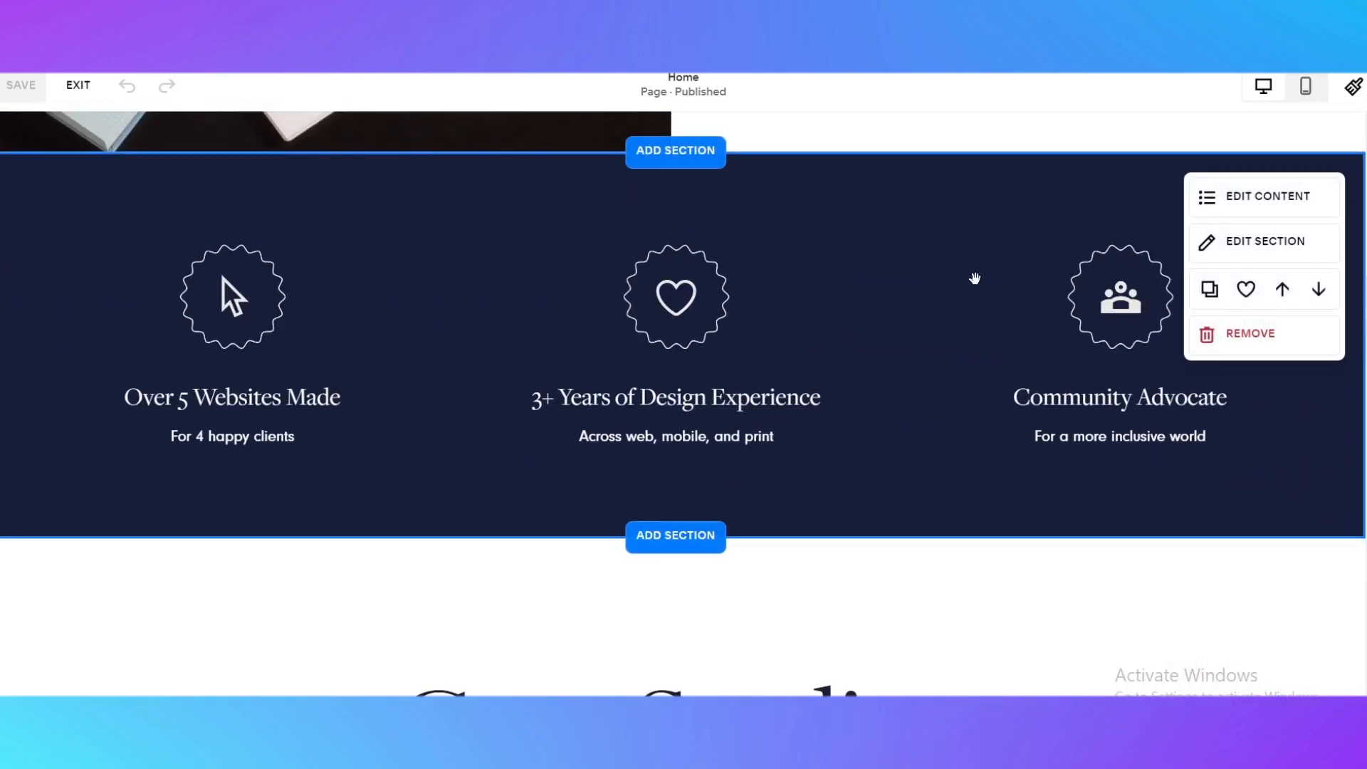
left_click(1211, 349)
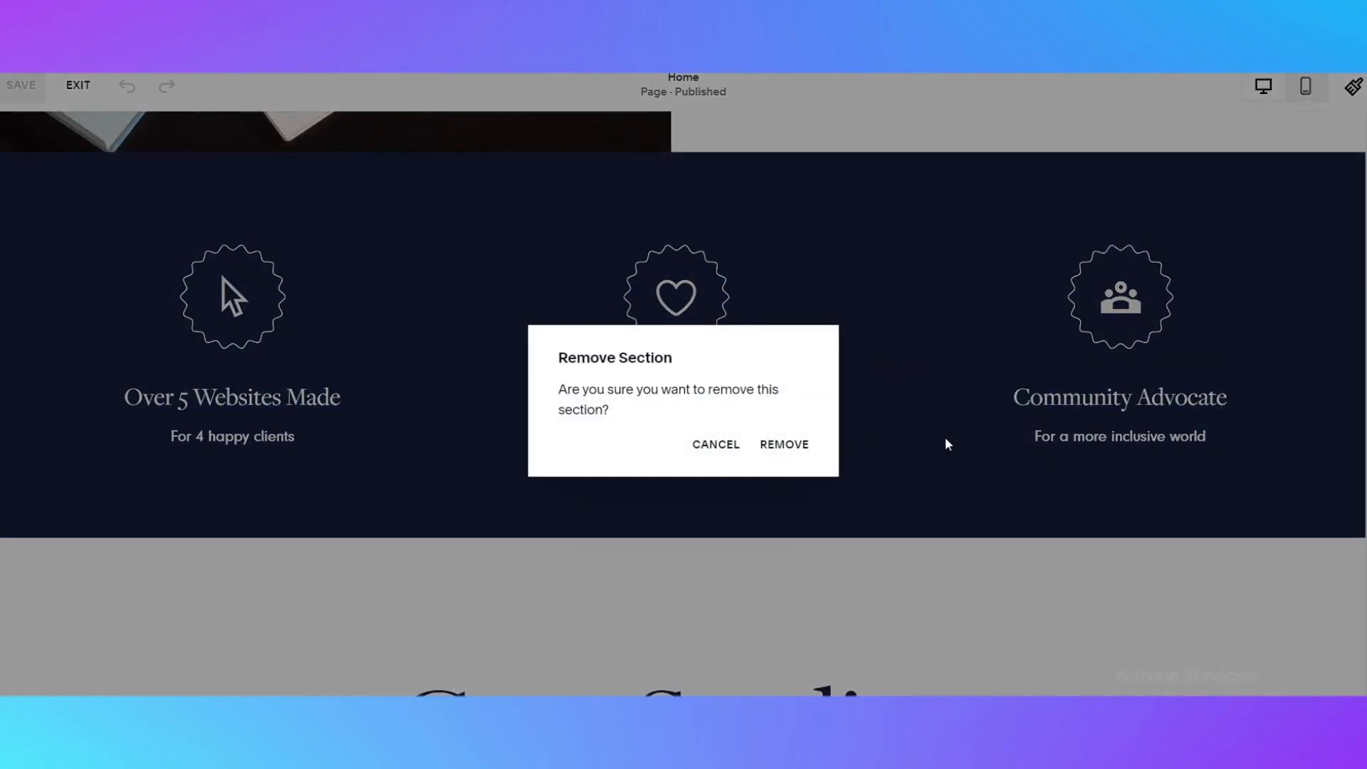
left_click(791, 446)
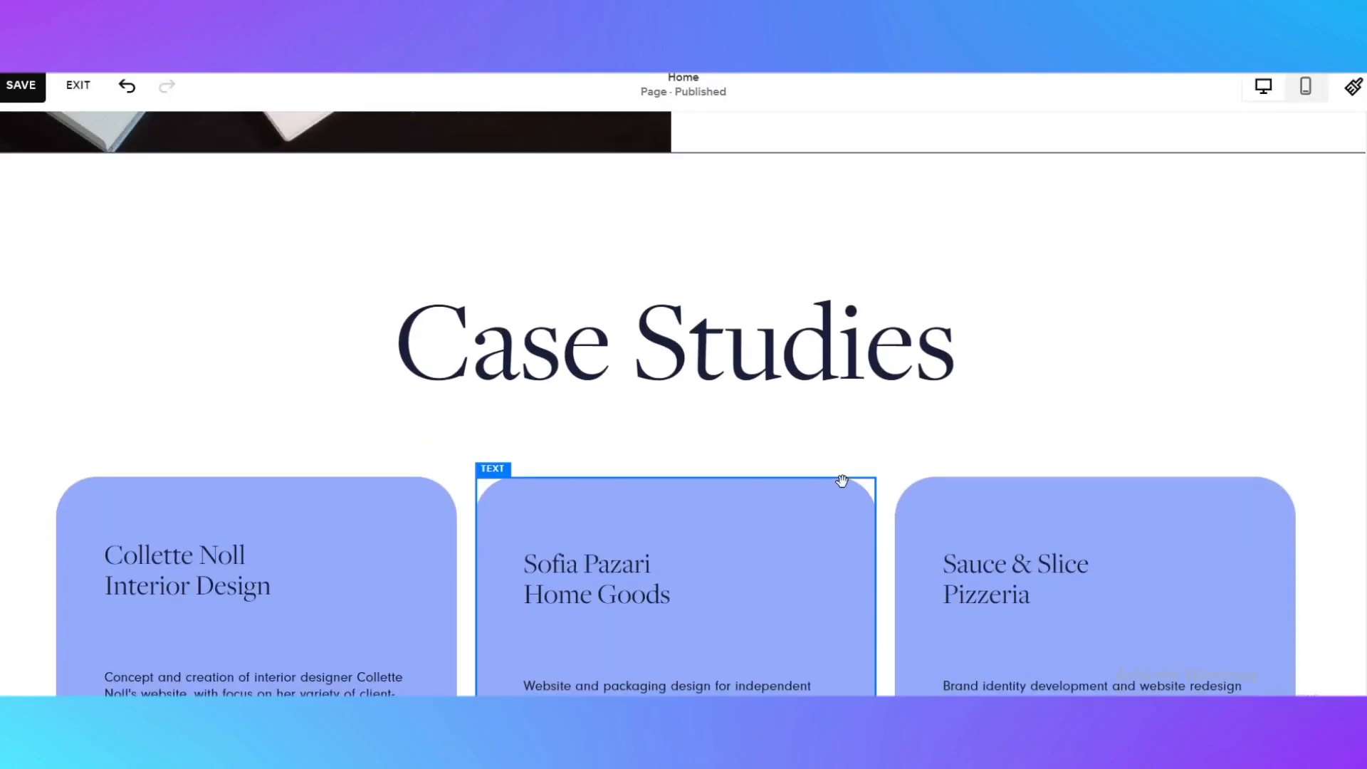
scroll(843, 494, "up", 5)
scroll(850, 530, "up", 5)
scroll(851, 524, "down", 10)
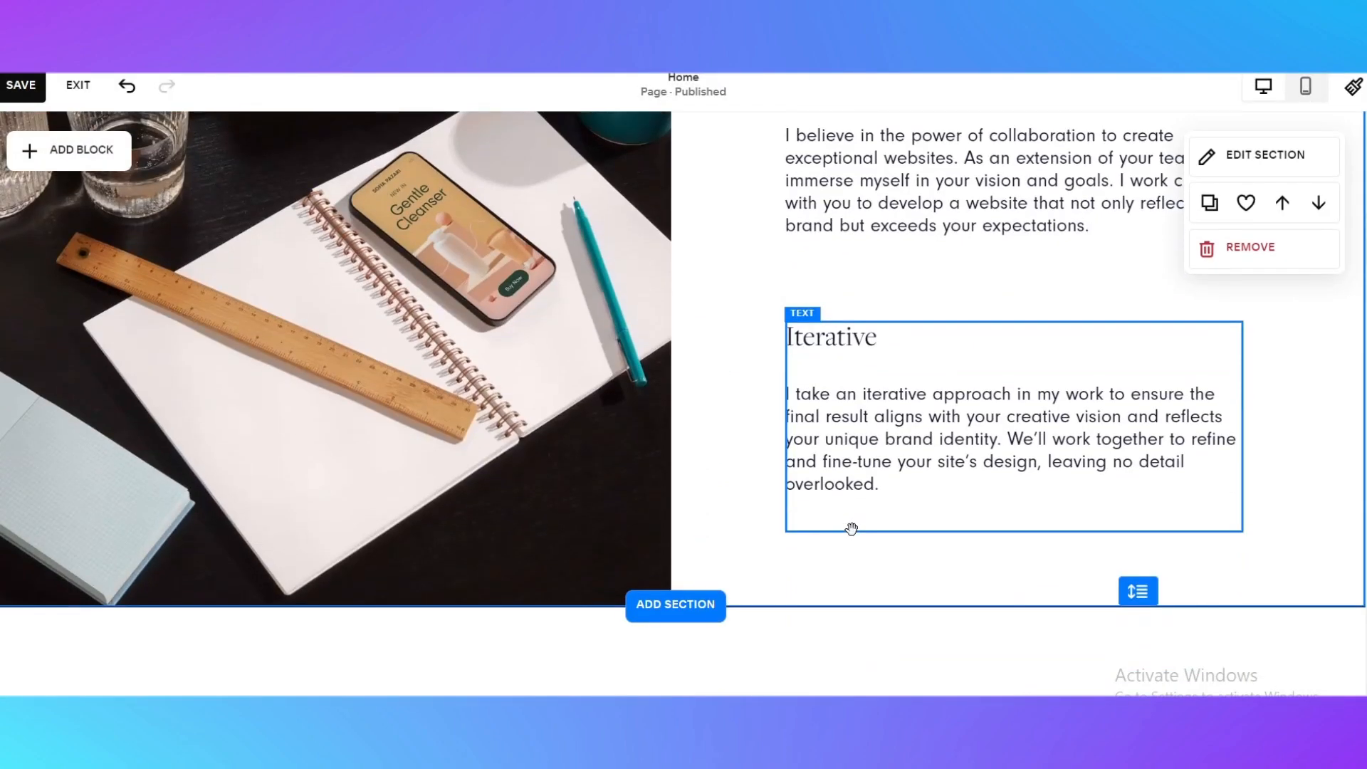
Step: Open the section library for the spot above Case Studies and browse the Intro, Contact, About and People layouts and the remaining categories
scroll(684, 398, "up", 3)
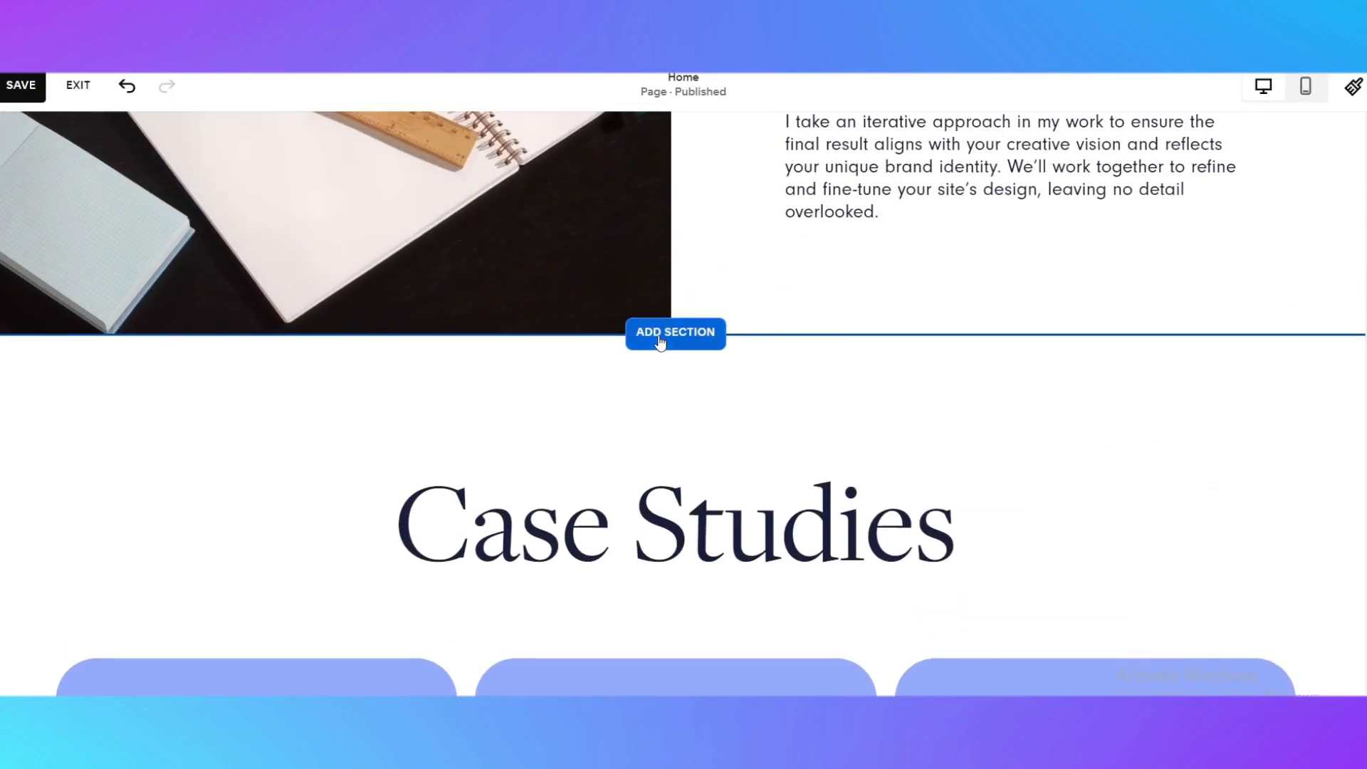
left_click(660, 342)
scroll(695, 454, "down", 2)
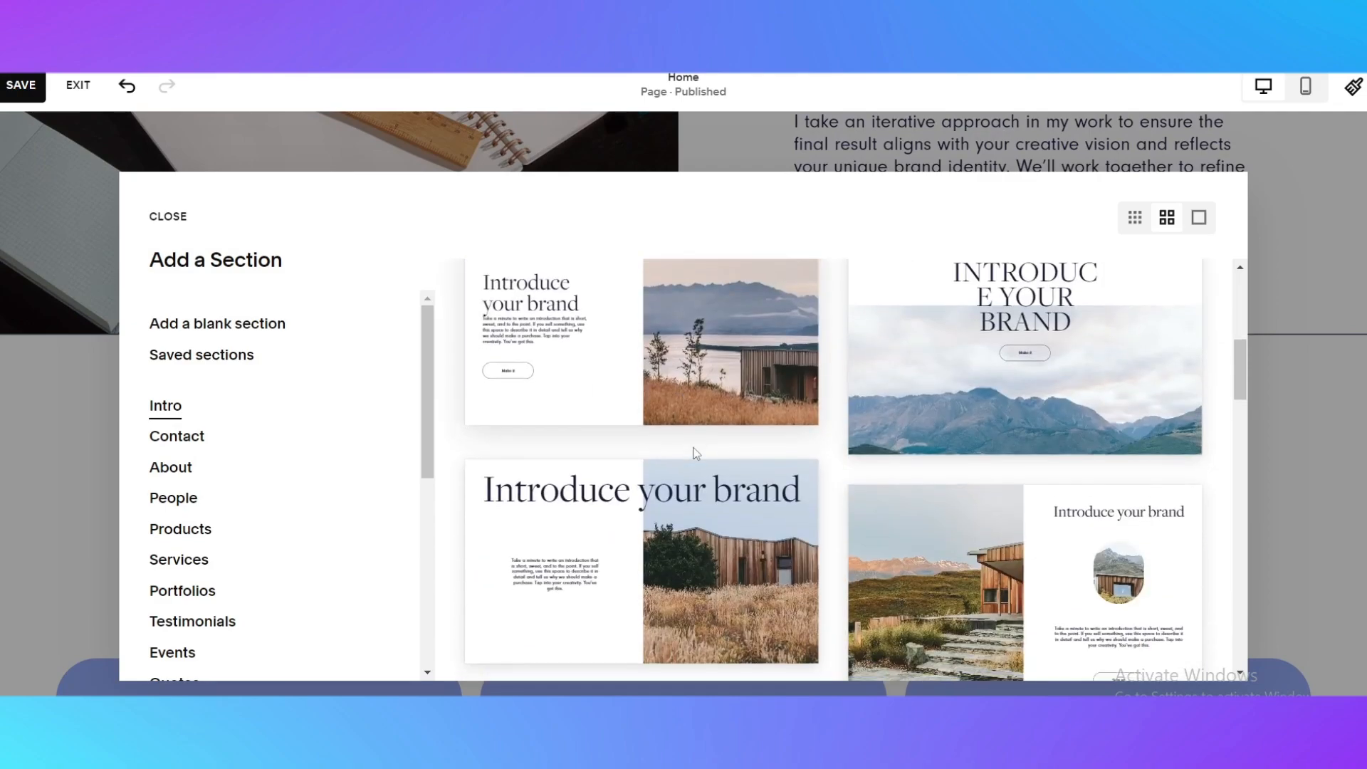
scroll(696, 451, "down", 4)
scroll(281, 421, "down", 3)
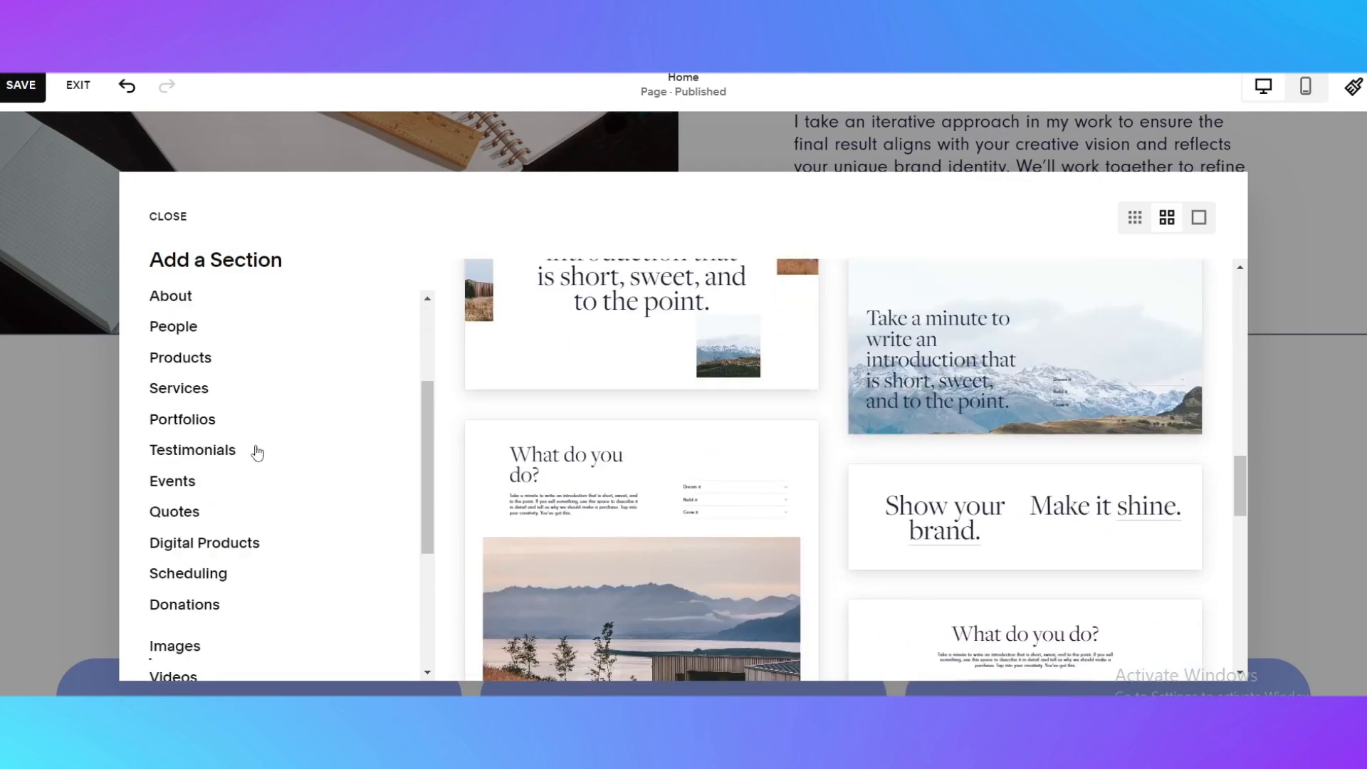
scroll(257, 453, "up", 3)
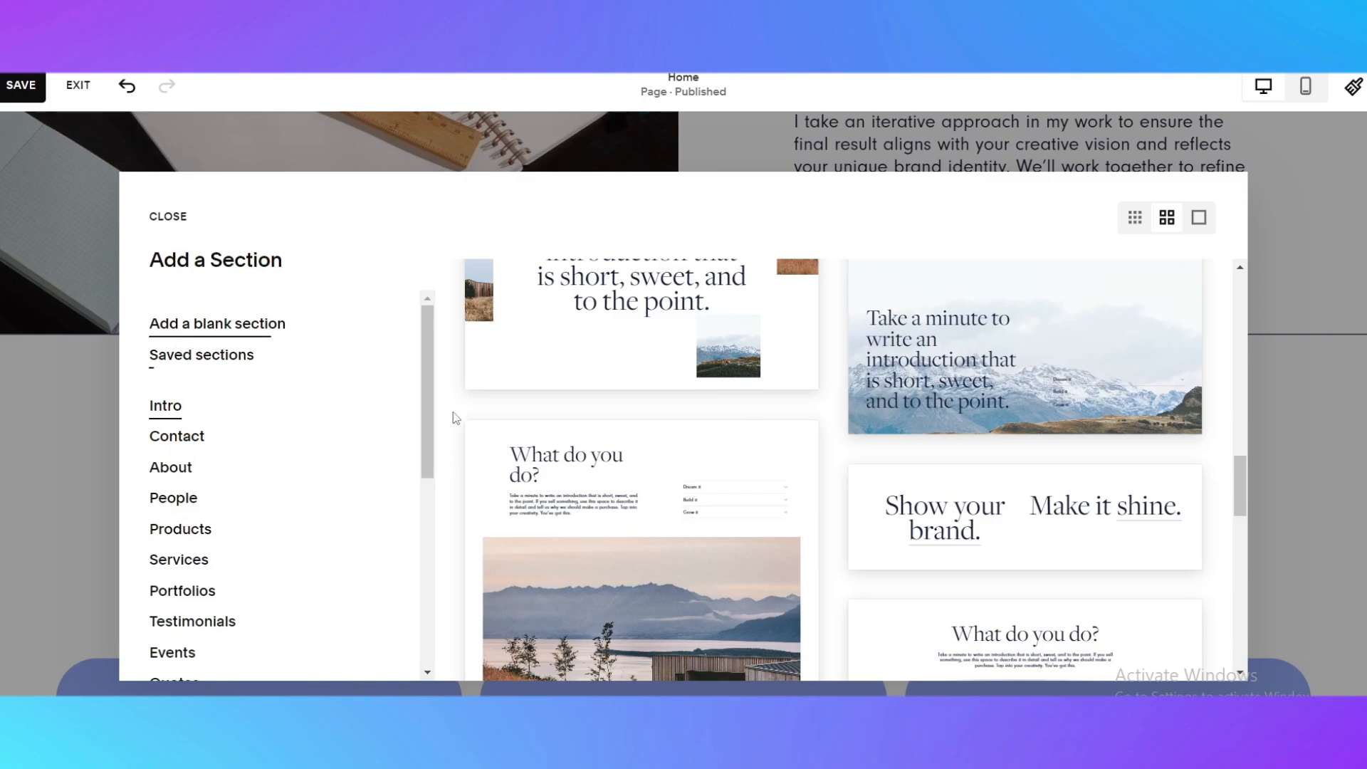
left_click(173, 442)
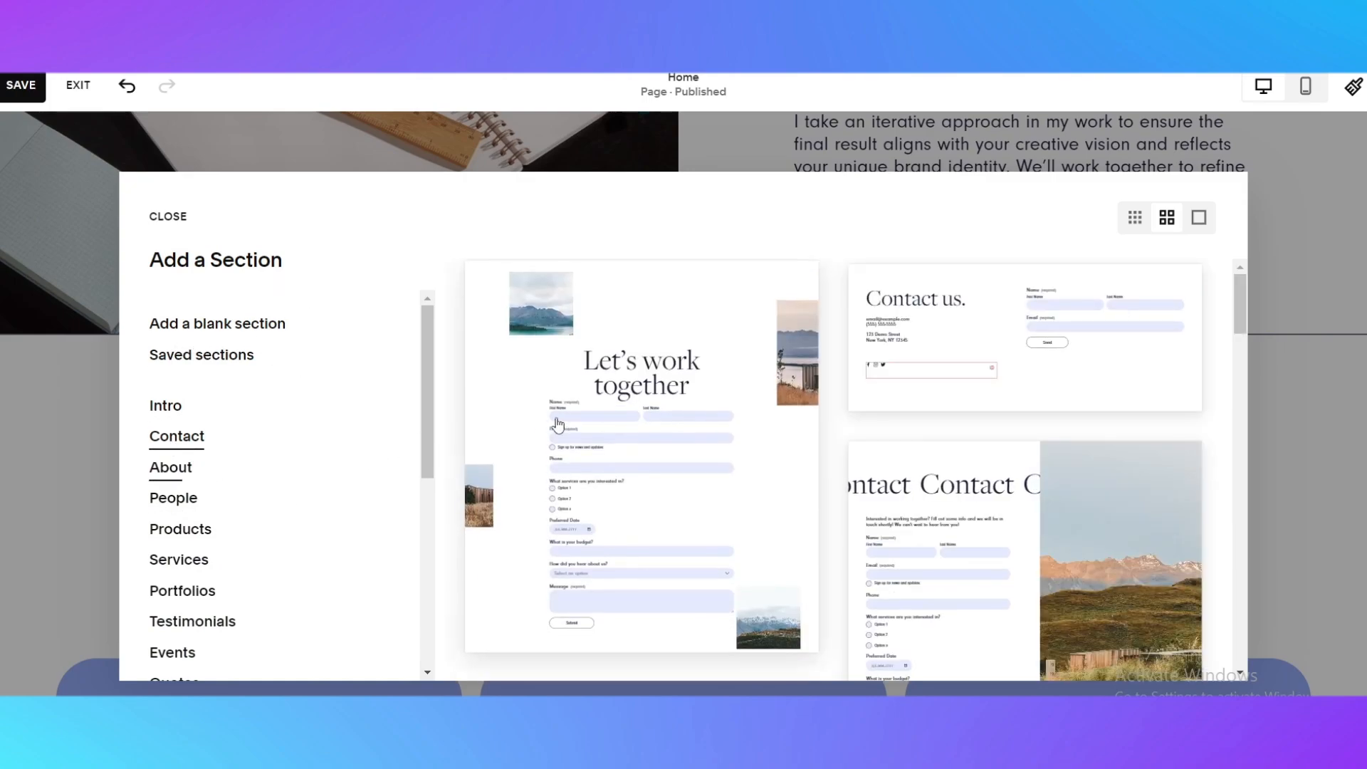
left_click(192, 478)
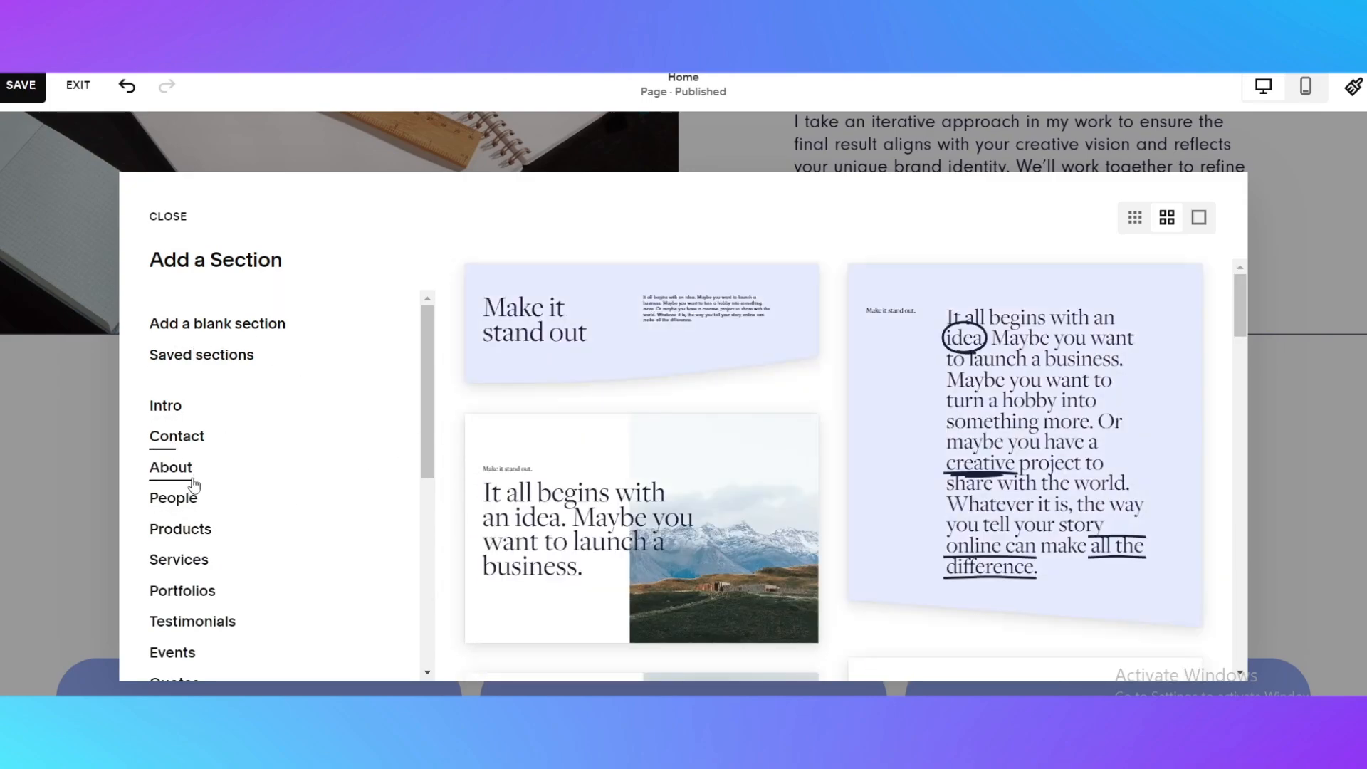
left_click(174, 502)
scroll(178, 492, "down", 1)
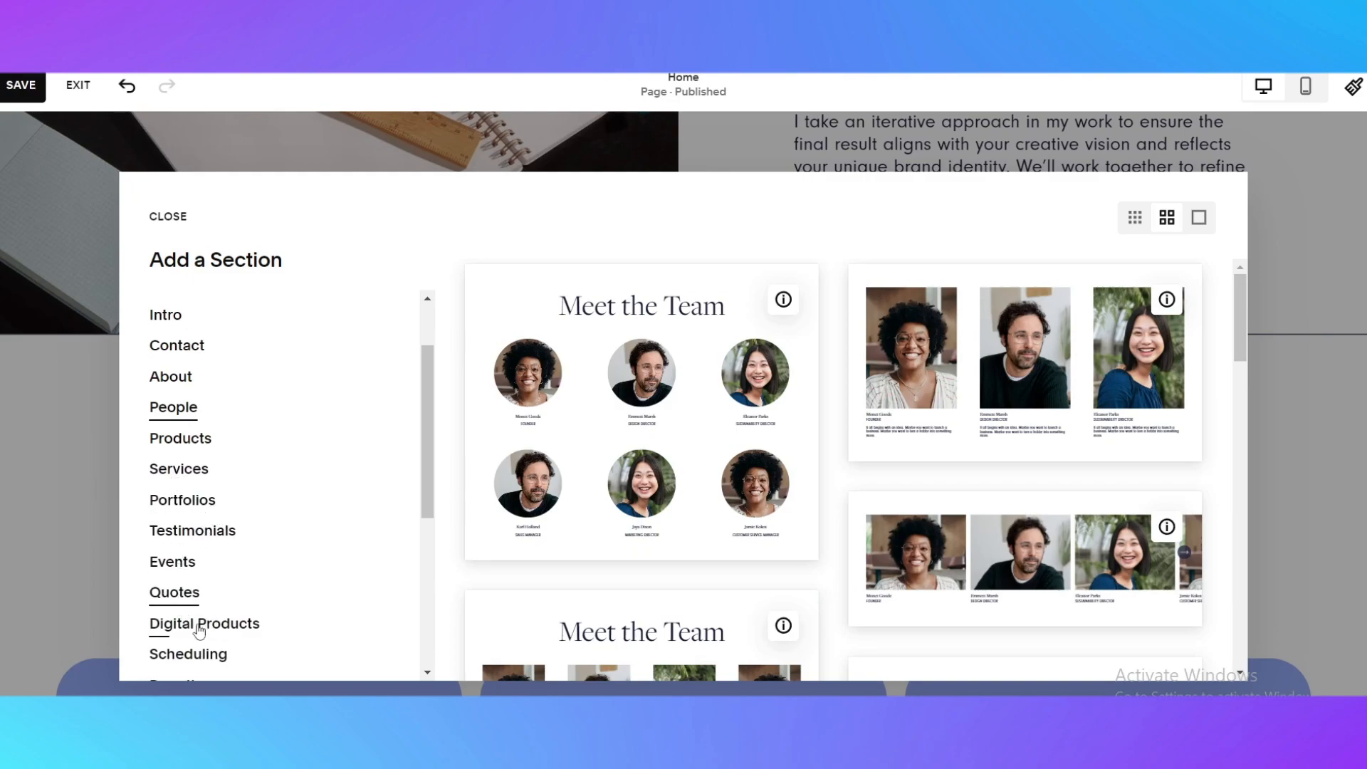
scroll(205, 629, "down", 2)
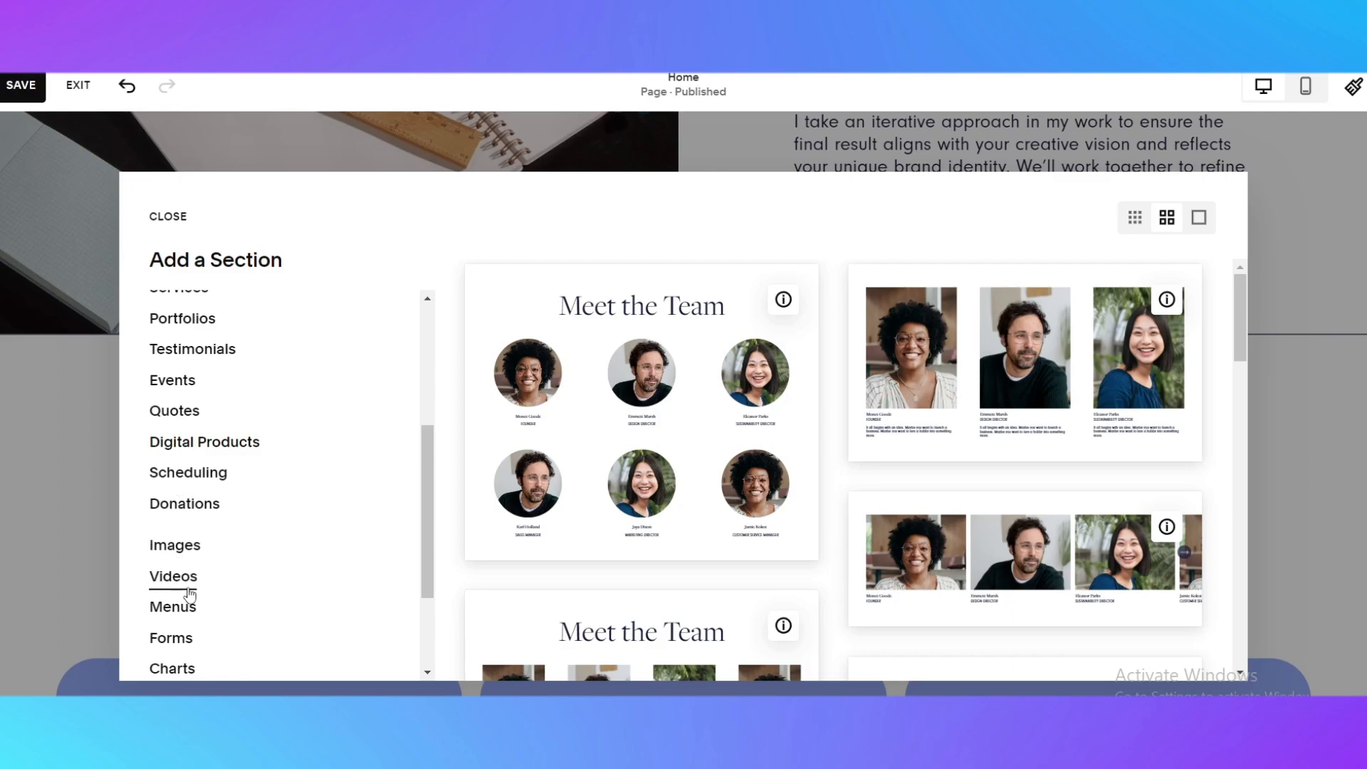
scroll(163, 629, "down", 2)
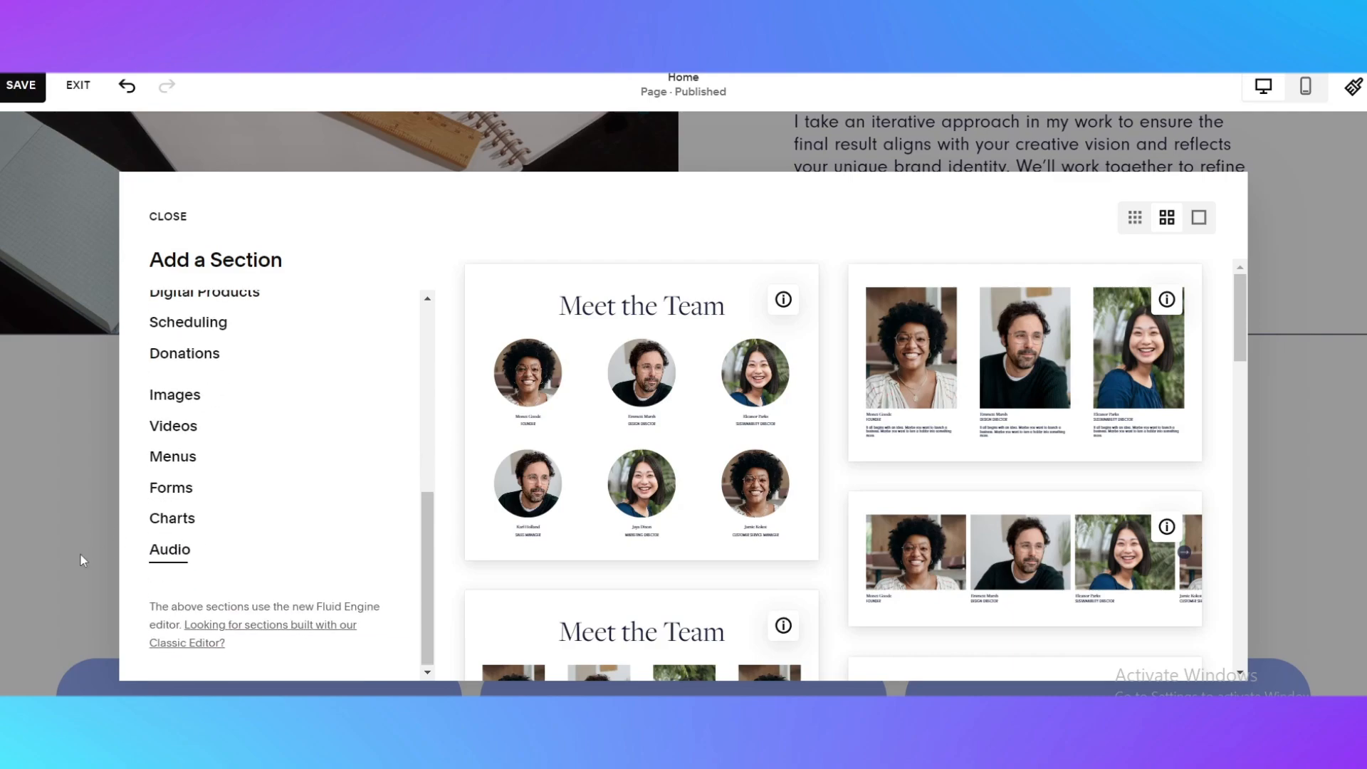
scroll(233, 564, "up", 1)
Step: Add the Donations section layout with the scrolling "Donate" heading above Case Studies
left_click(203, 451)
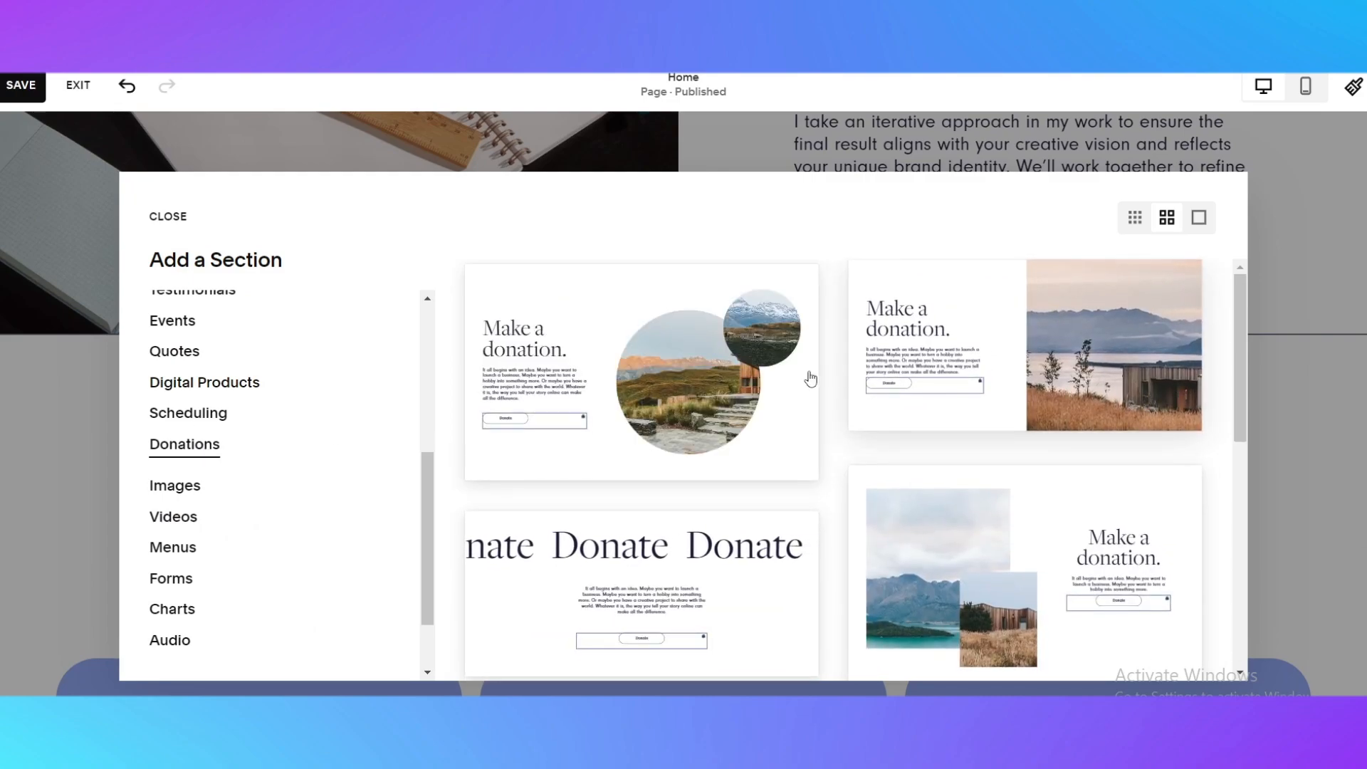
scroll(685, 411, "down", 3)
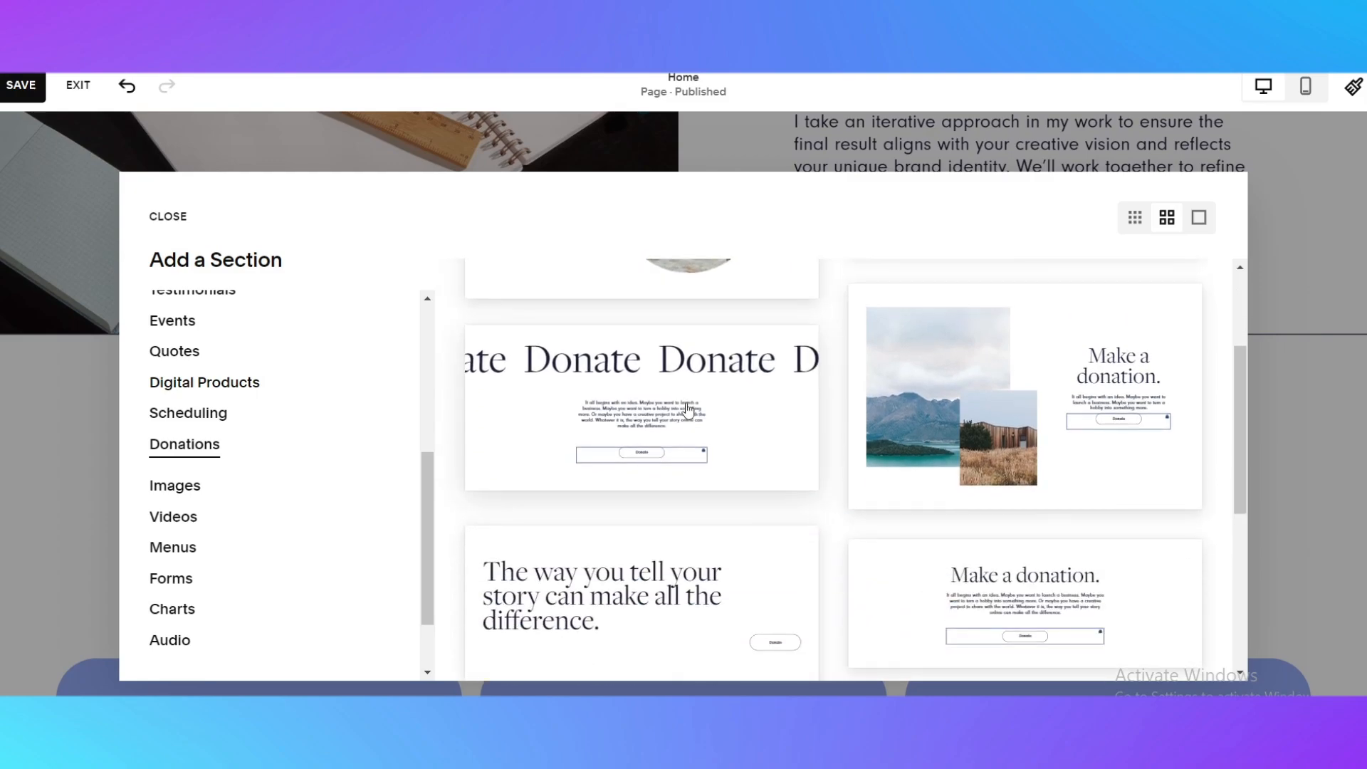
scroll(840, 513, "up", 3)
scroll(1082, 399, "down", 7)
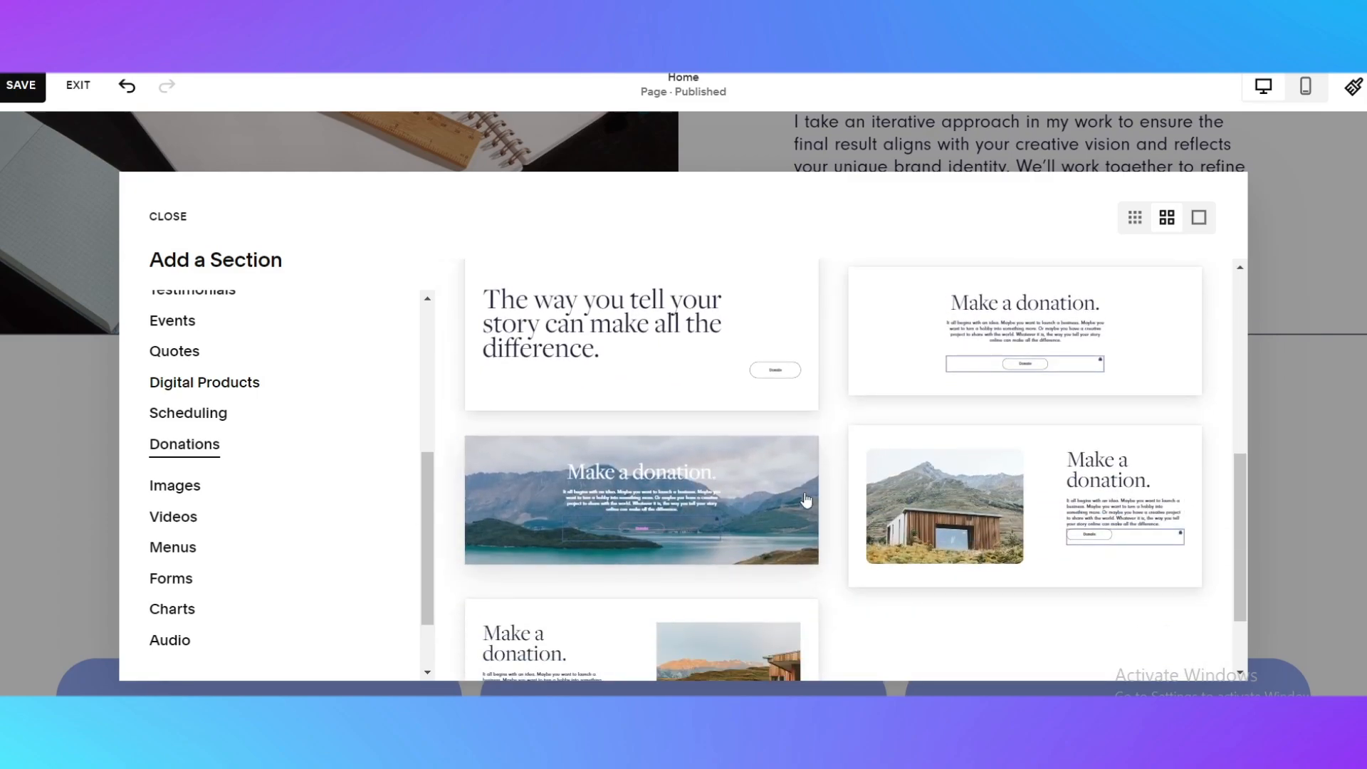
scroll(805, 501, "up", 3)
scroll(639, 433, "down", 4)
scroll(745, 498, "up", 2)
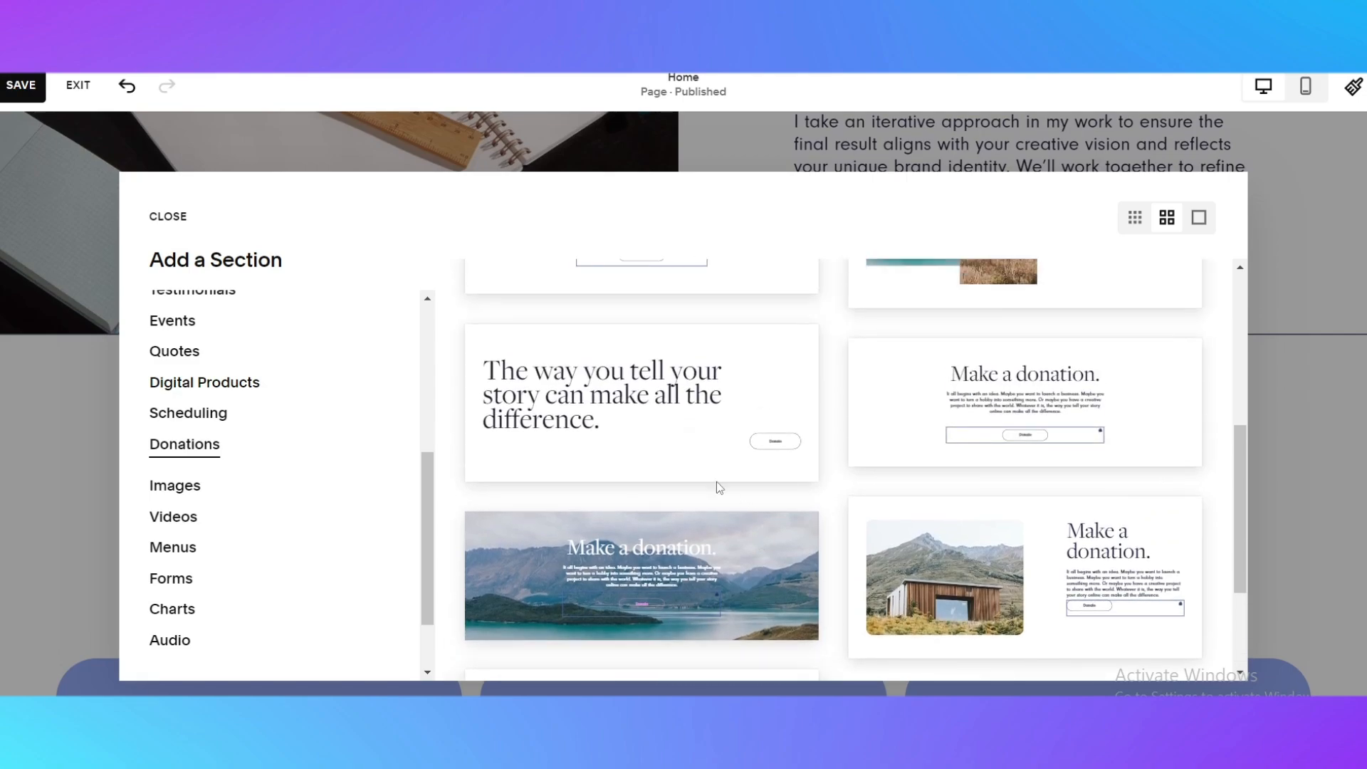
scroll(900, 449, "up", 4)
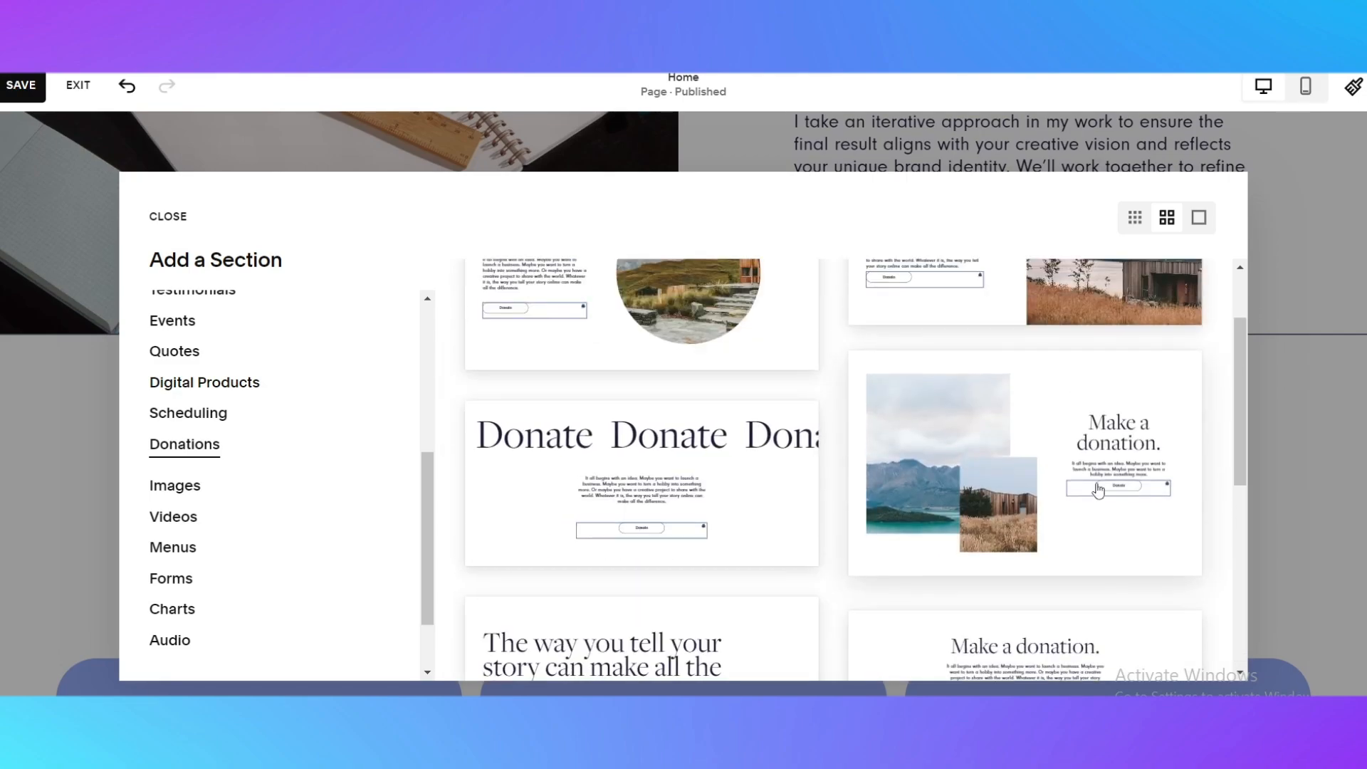
left_click(702, 513)
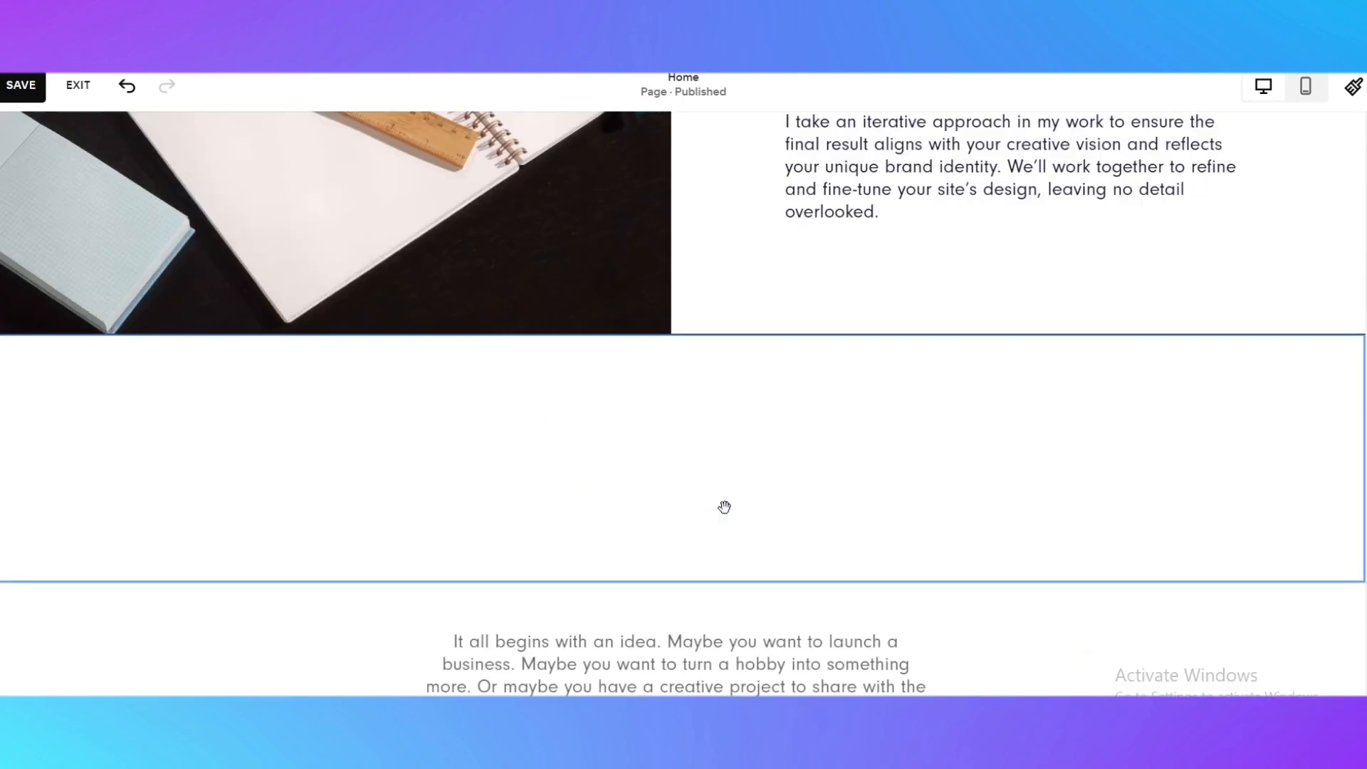
Step: Examine the added donation section, from its scrolling heading to the paragraph and Donate button
scroll(727, 436, "up", 3)
scroll(553, 345, "down", 8)
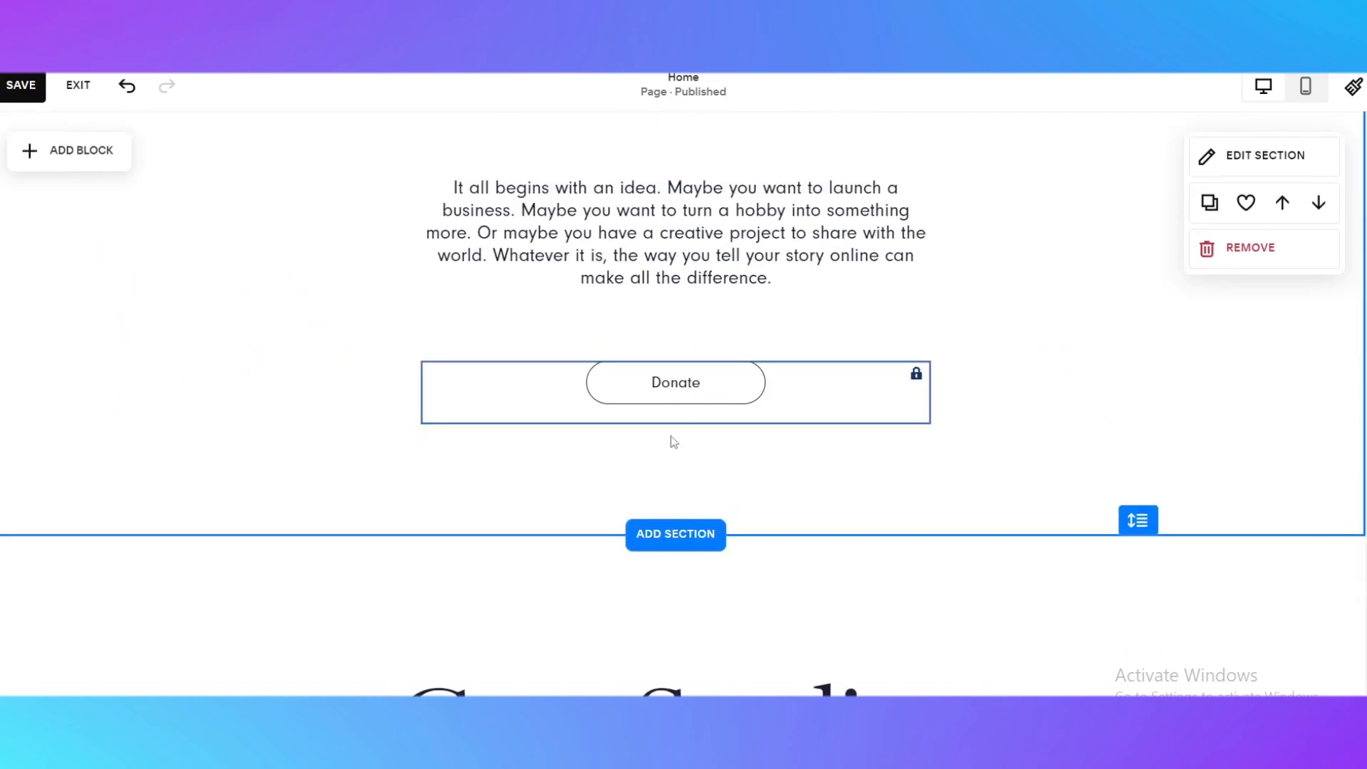
scroll(654, 411, "up", 5)
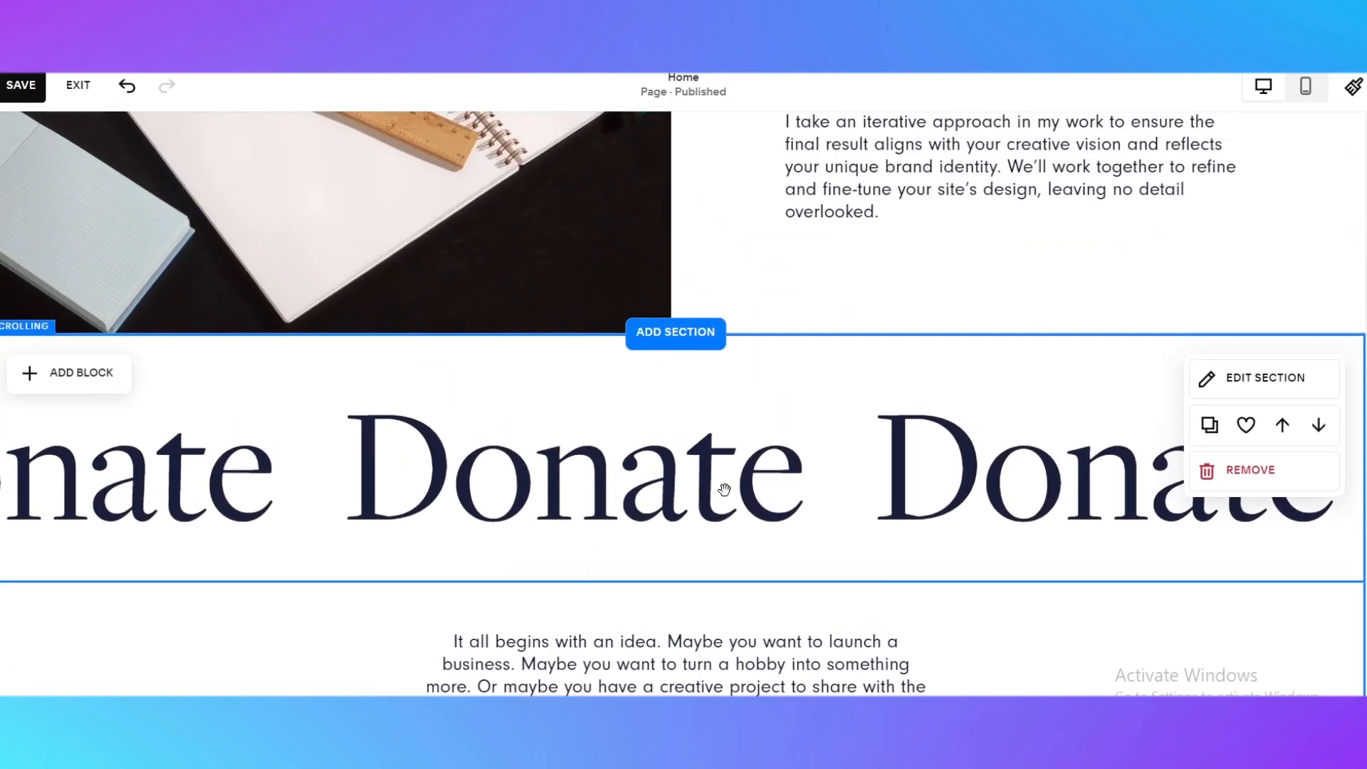
scroll(721, 489, "down", 2)
scroll(770, 470, "down", 4)
scroll(971, 415, "up", 2)
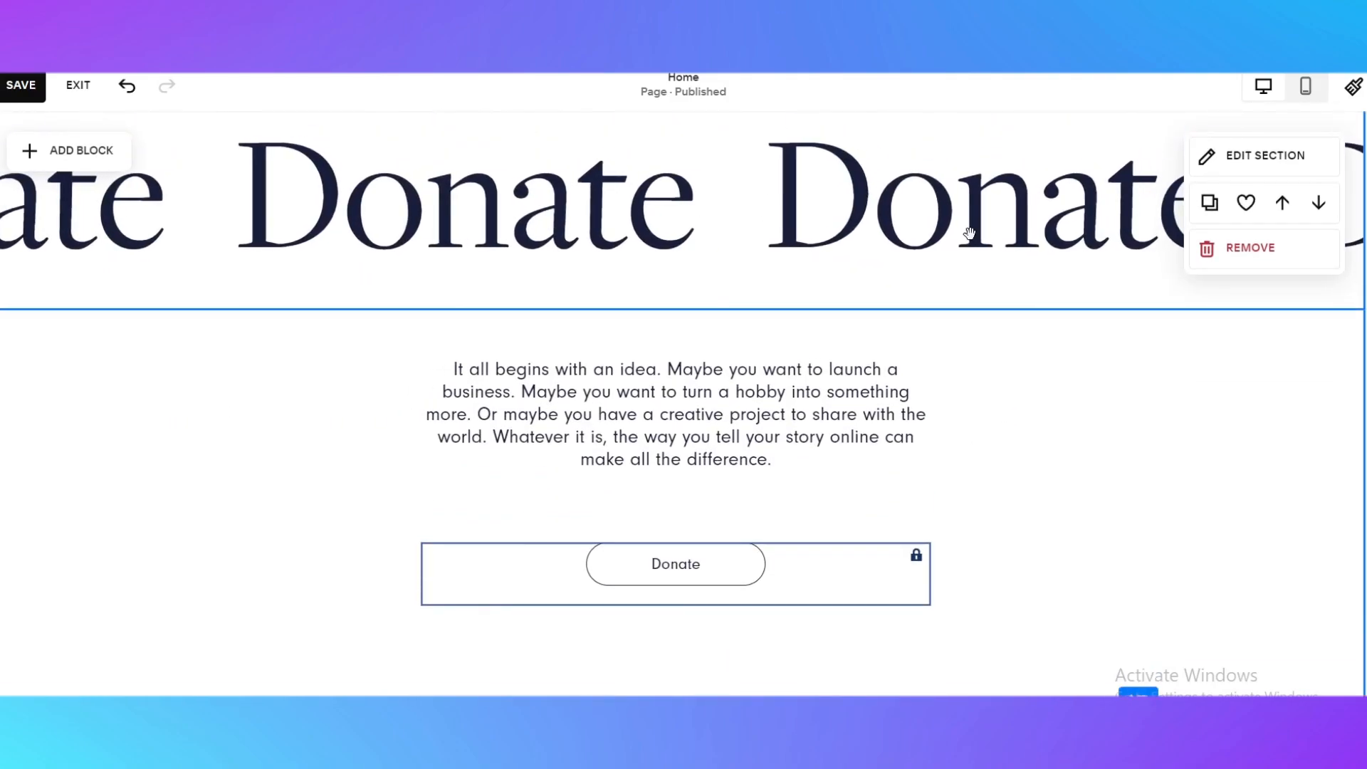
scroll(933, 441, "down", 4)
scroll(762, 510, "down", 3)
scroll(757, 489, "up", 12)
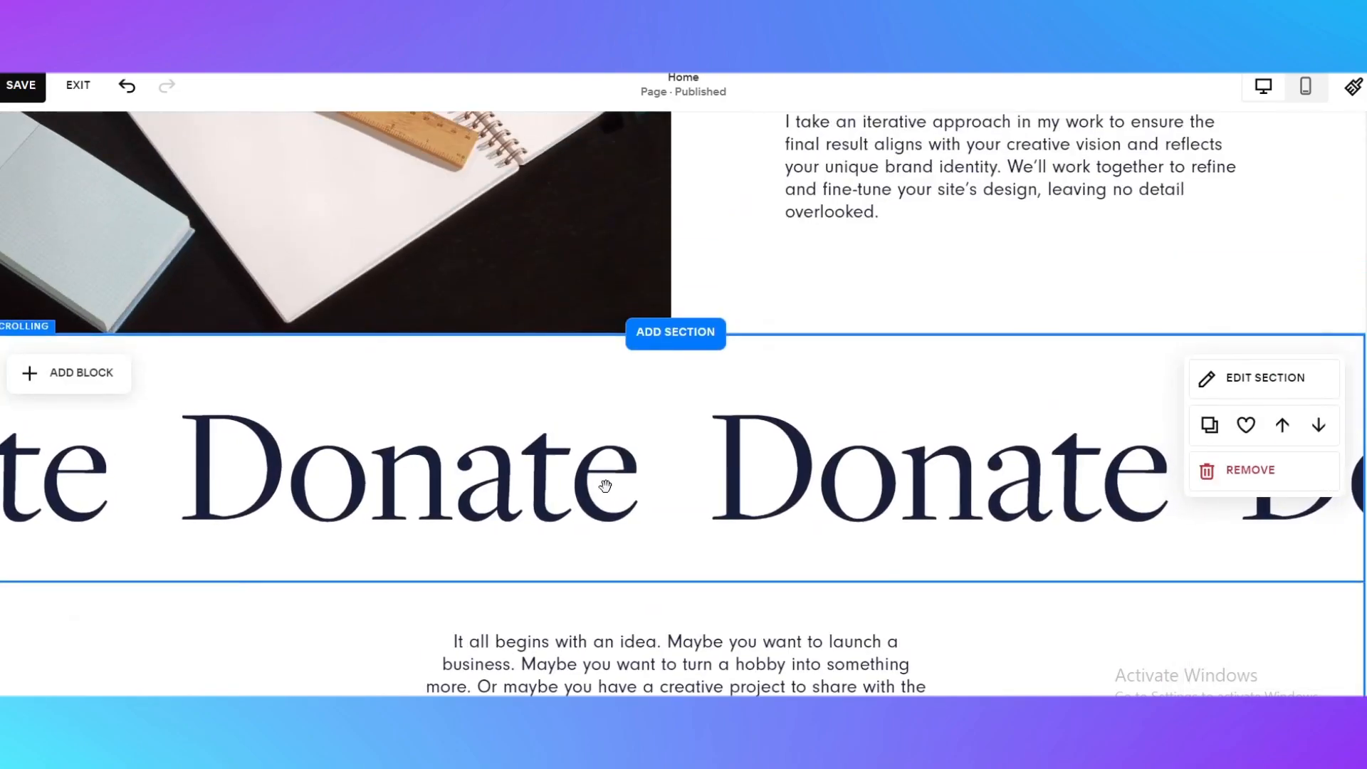
scroll(636, 498, "down", 5)
scroll(653, 500, "down", 3)
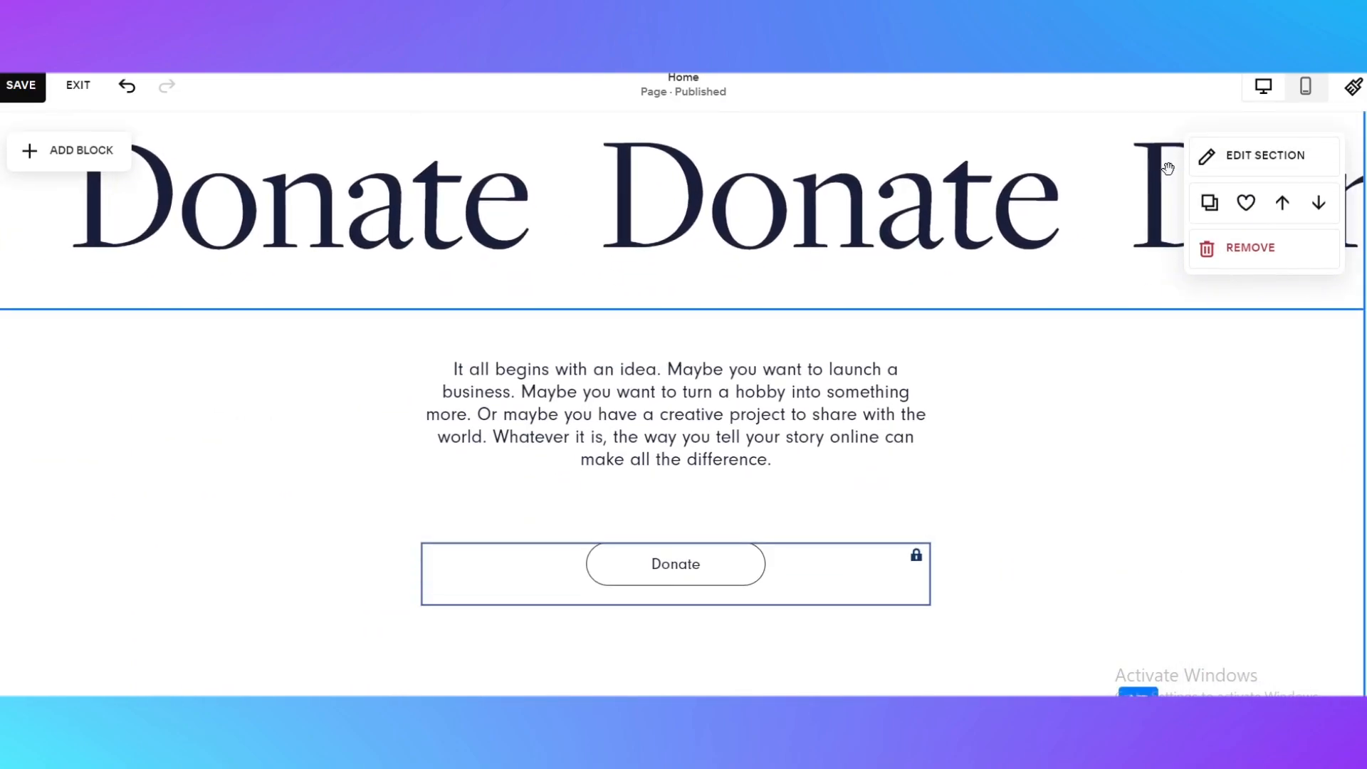
Step: Apply the Darkest 1 color theme to the donation section, comparing it with Darkest 2
left_click(1228, 156)
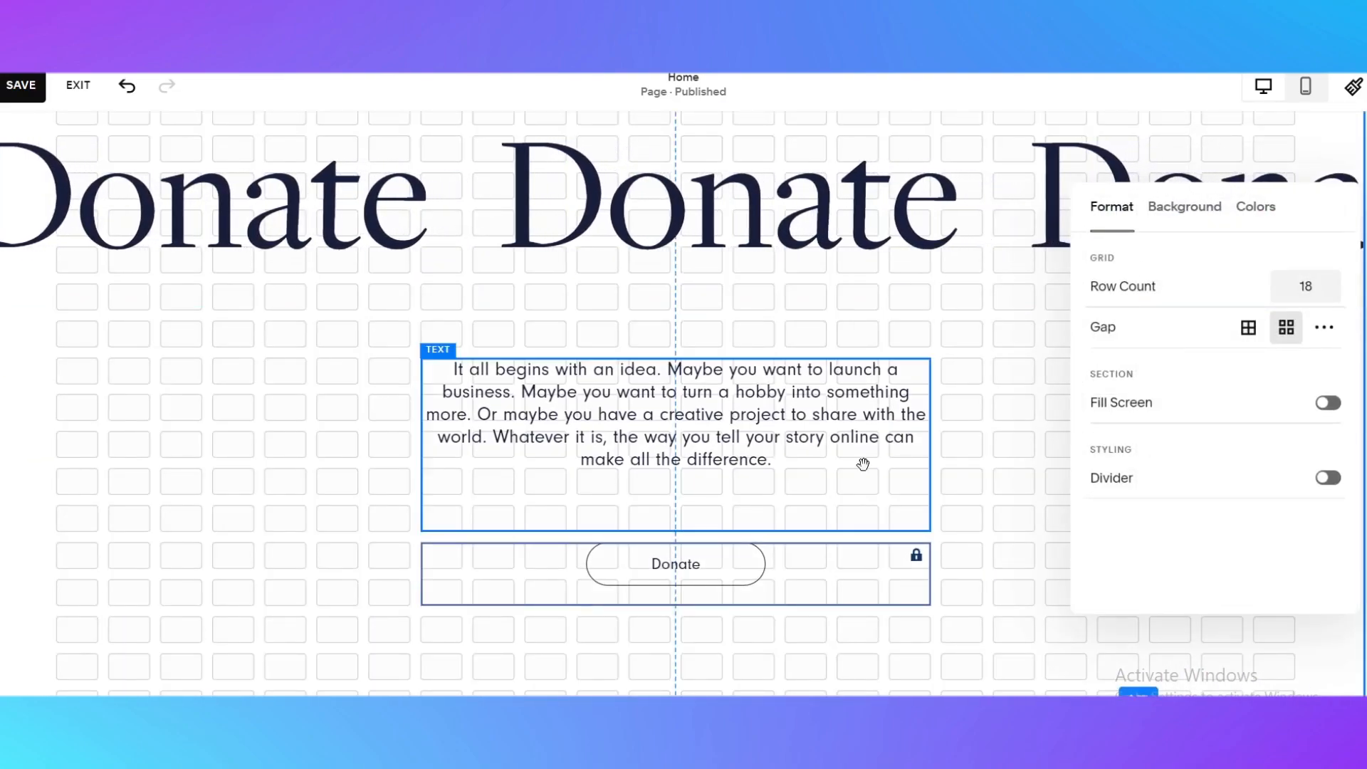
scroll(865, 464, "up", 3)
left_click(1185, 271)
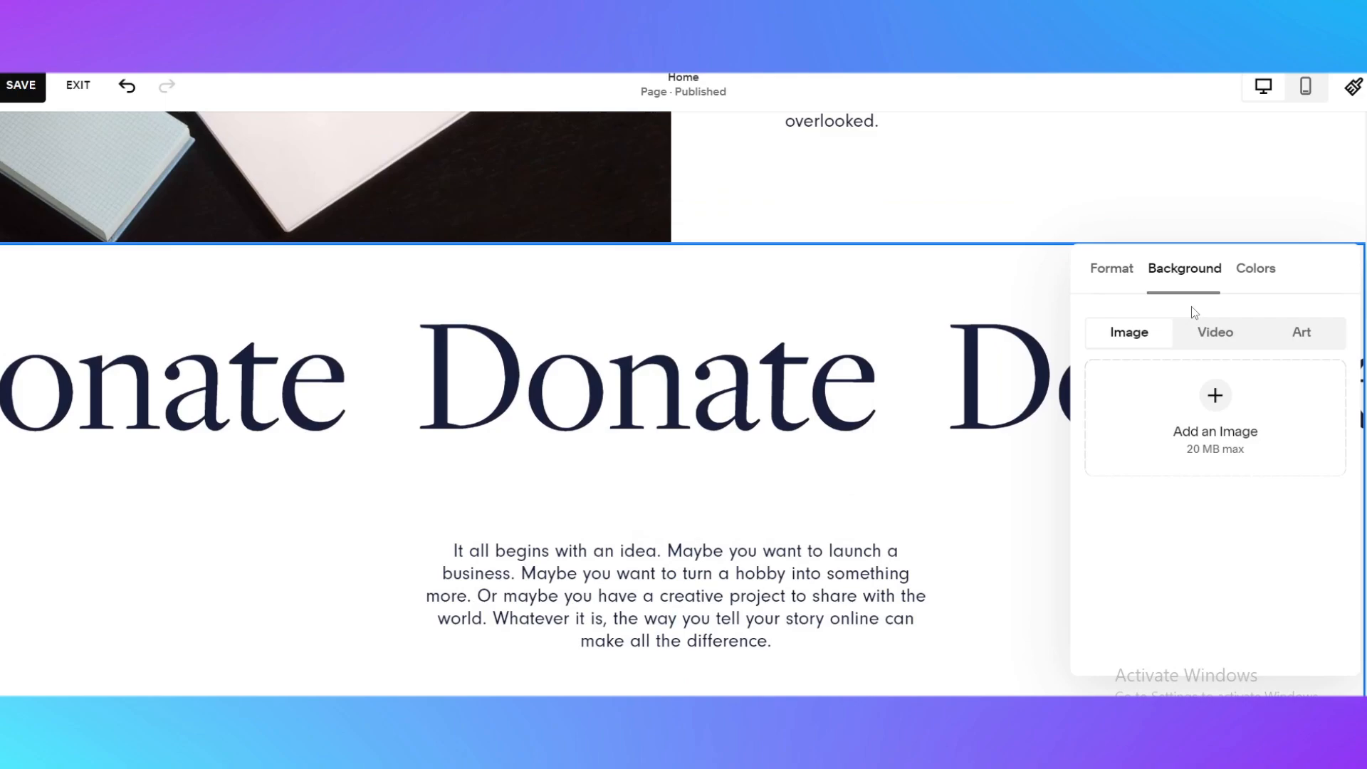
left_click(1255, 269)
scroll(1208, 503, "down", 4)
left_click(1164, 541)
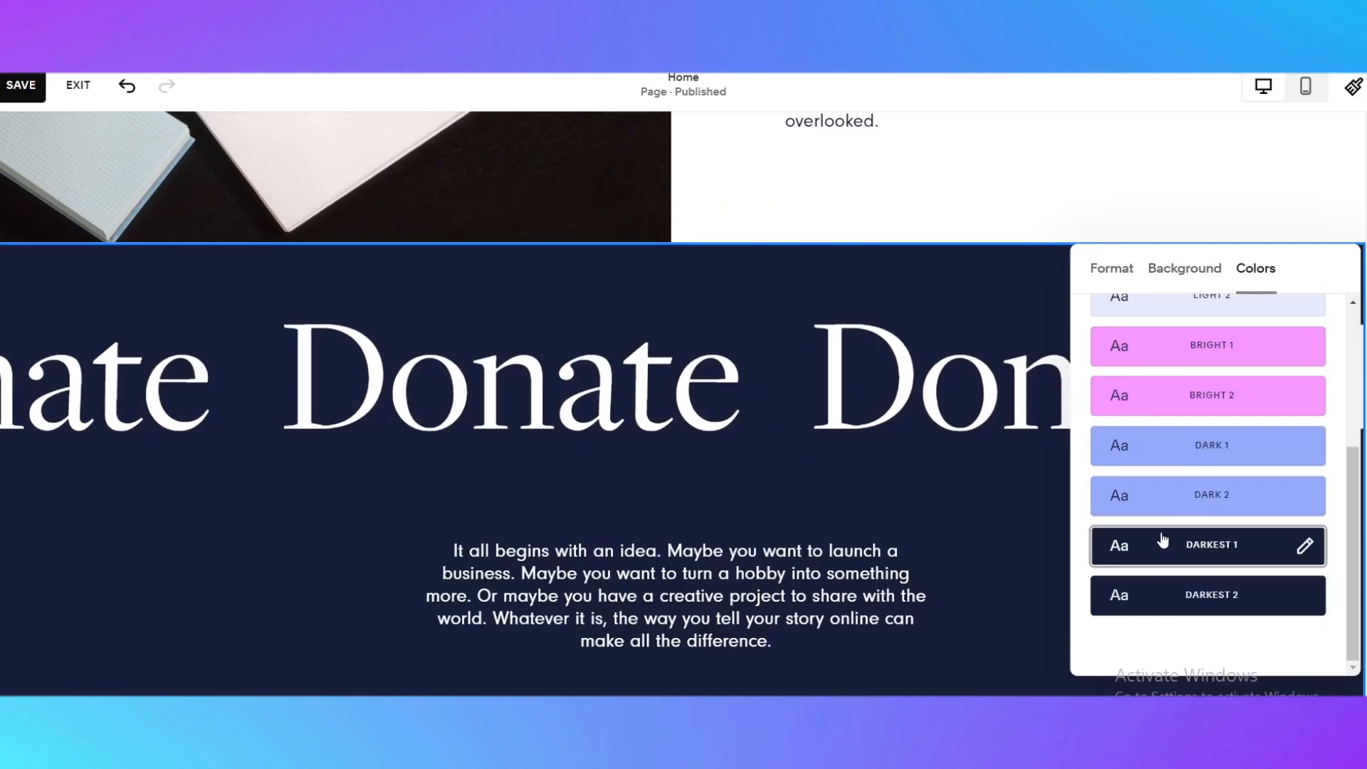
scroll(898, 499, "up", 5)
scroll(898, 499, "down", 7)
scroll(898, 498, "up", 1)
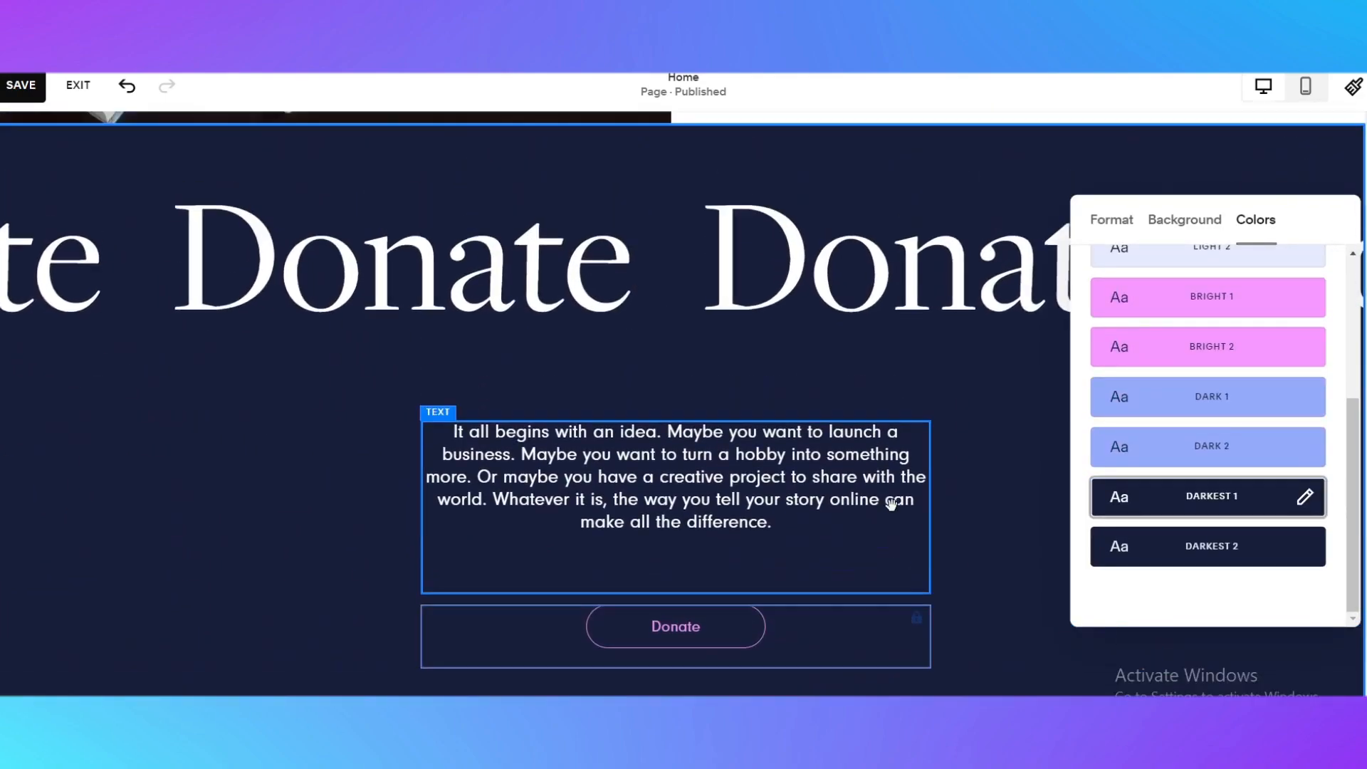
left_click(1172, 547)
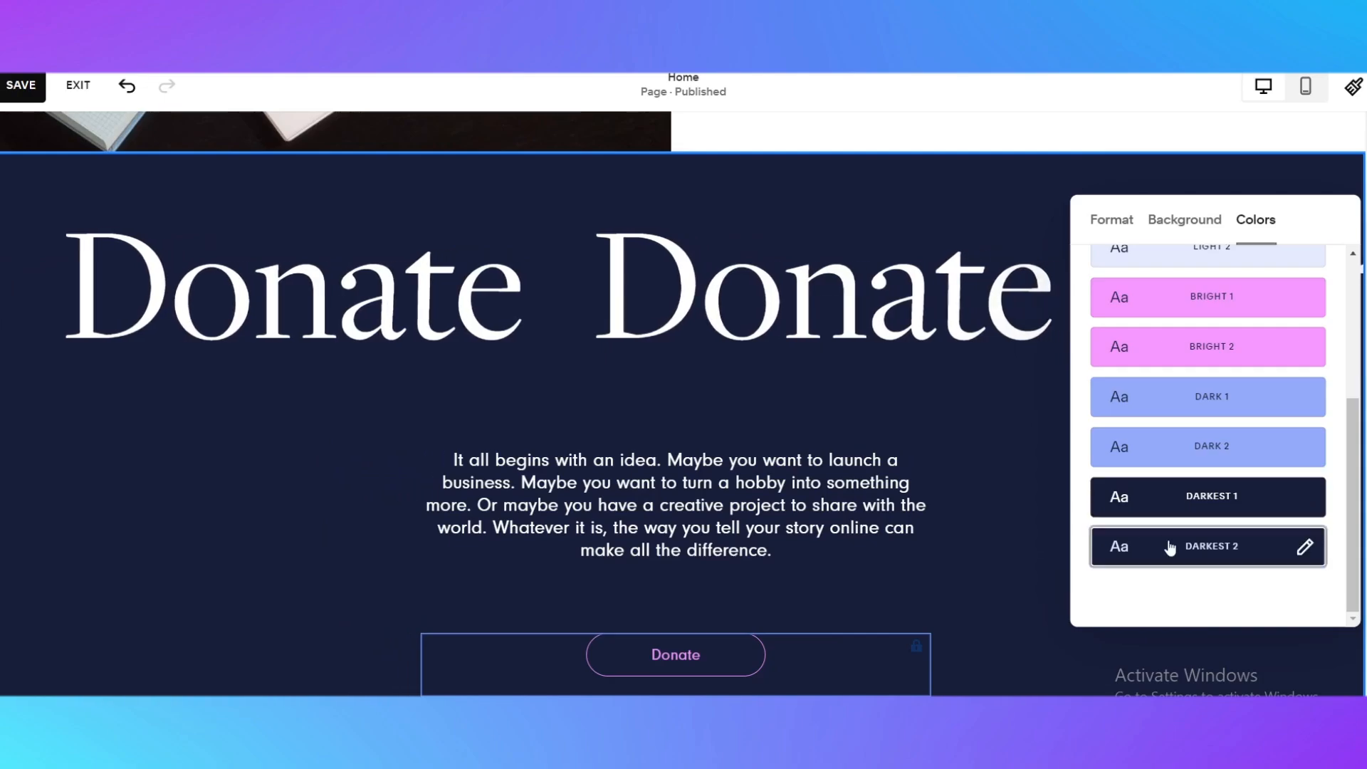
left_click(1193, 504)
left_click(1017, 452)
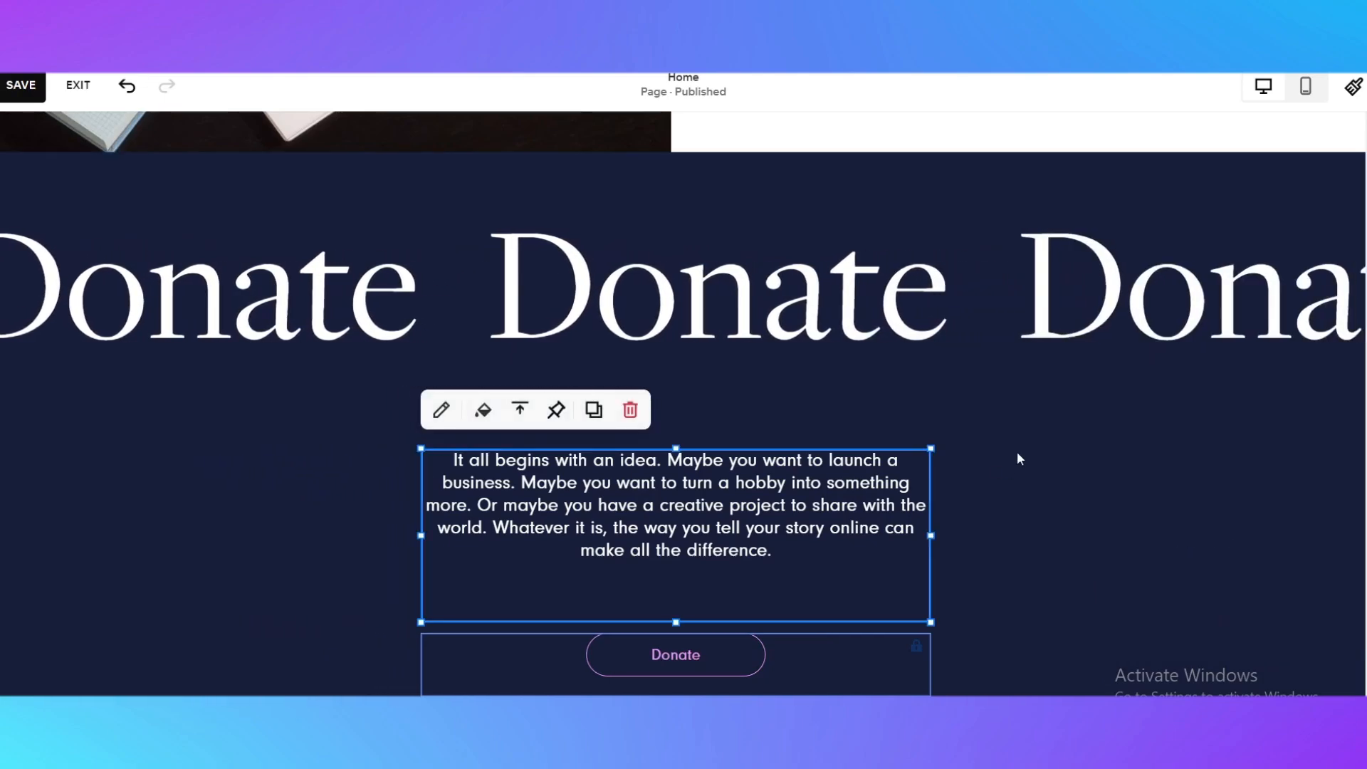
Step: Look over the recolored donation section and the page above it, up to the intro section and site header
scroll(1018, 456, "down", 5)
scroll(1020, 458, "down", 5)
scroll(1019, 457, "up", 15)
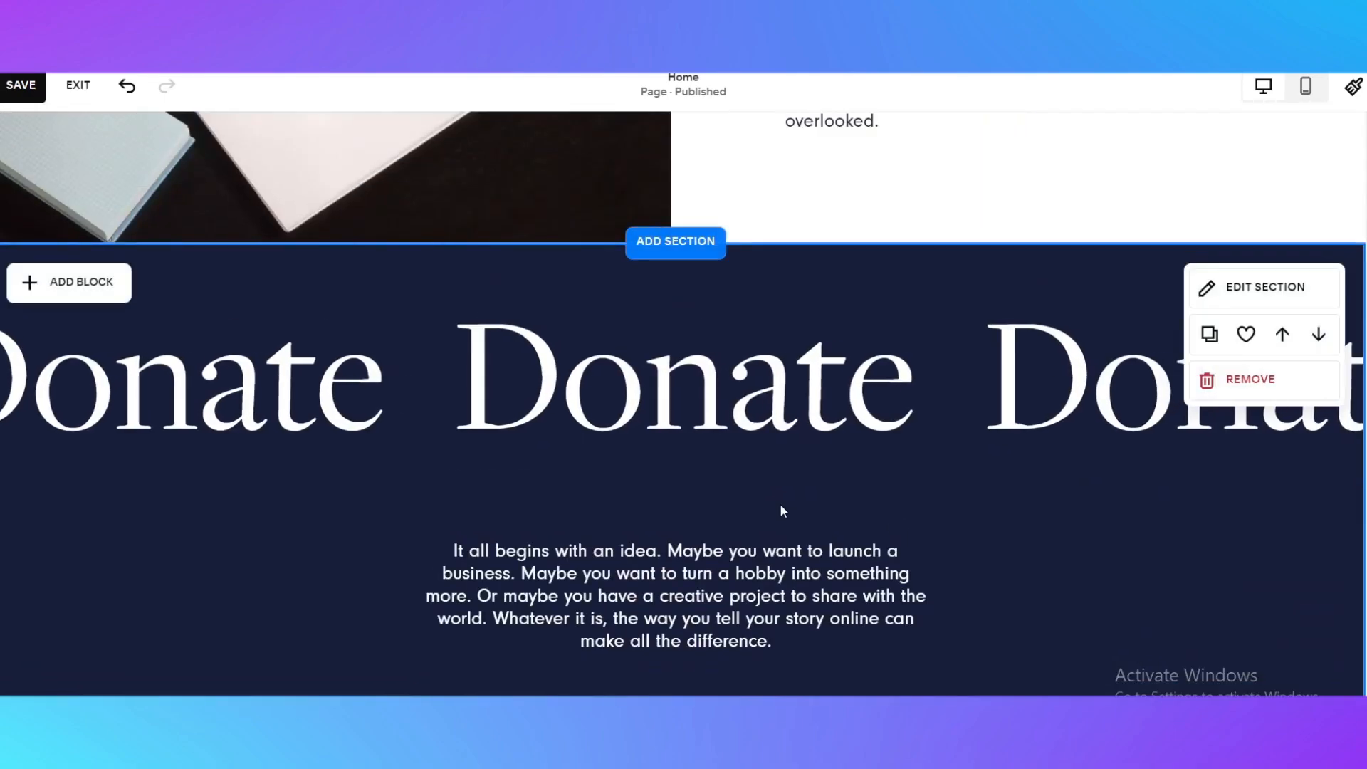
scroll(1188, 611, "down", 8)
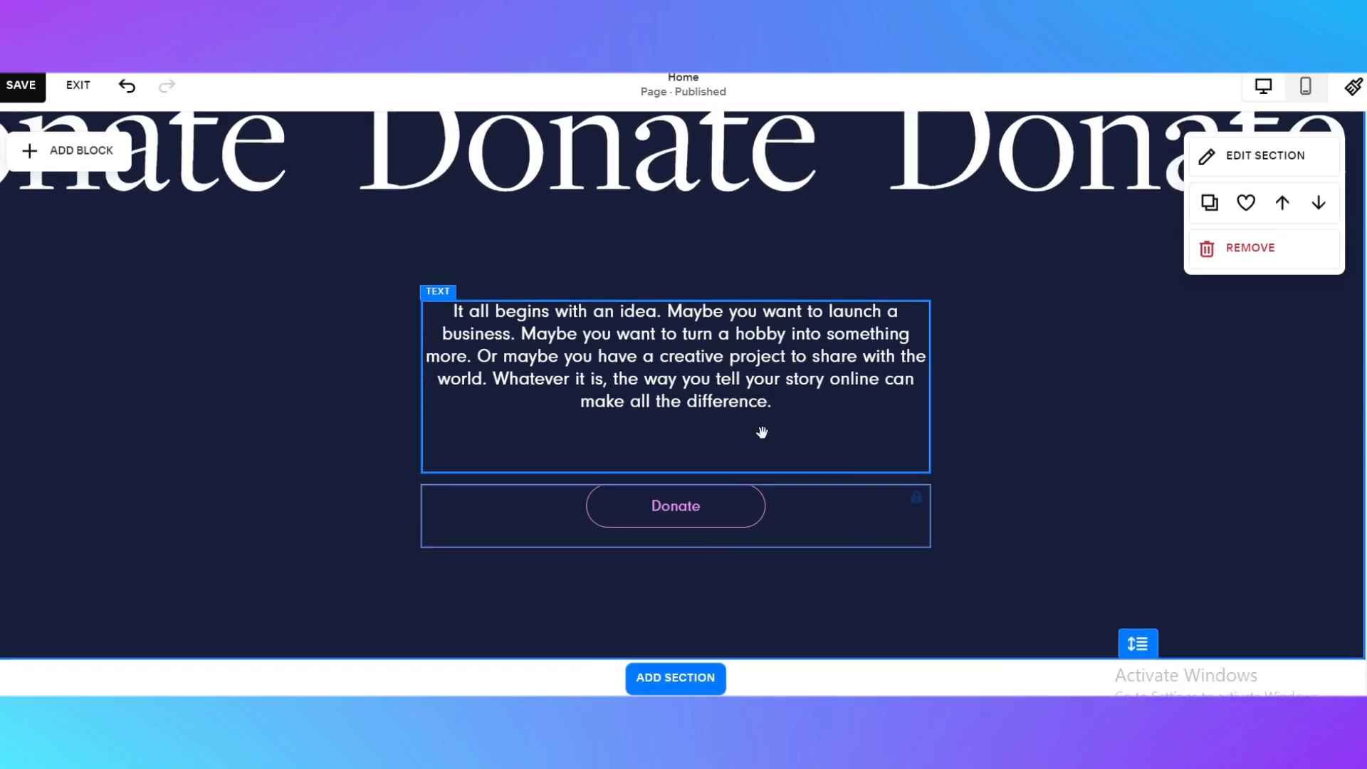
scroll(869, 531, "up", 15)
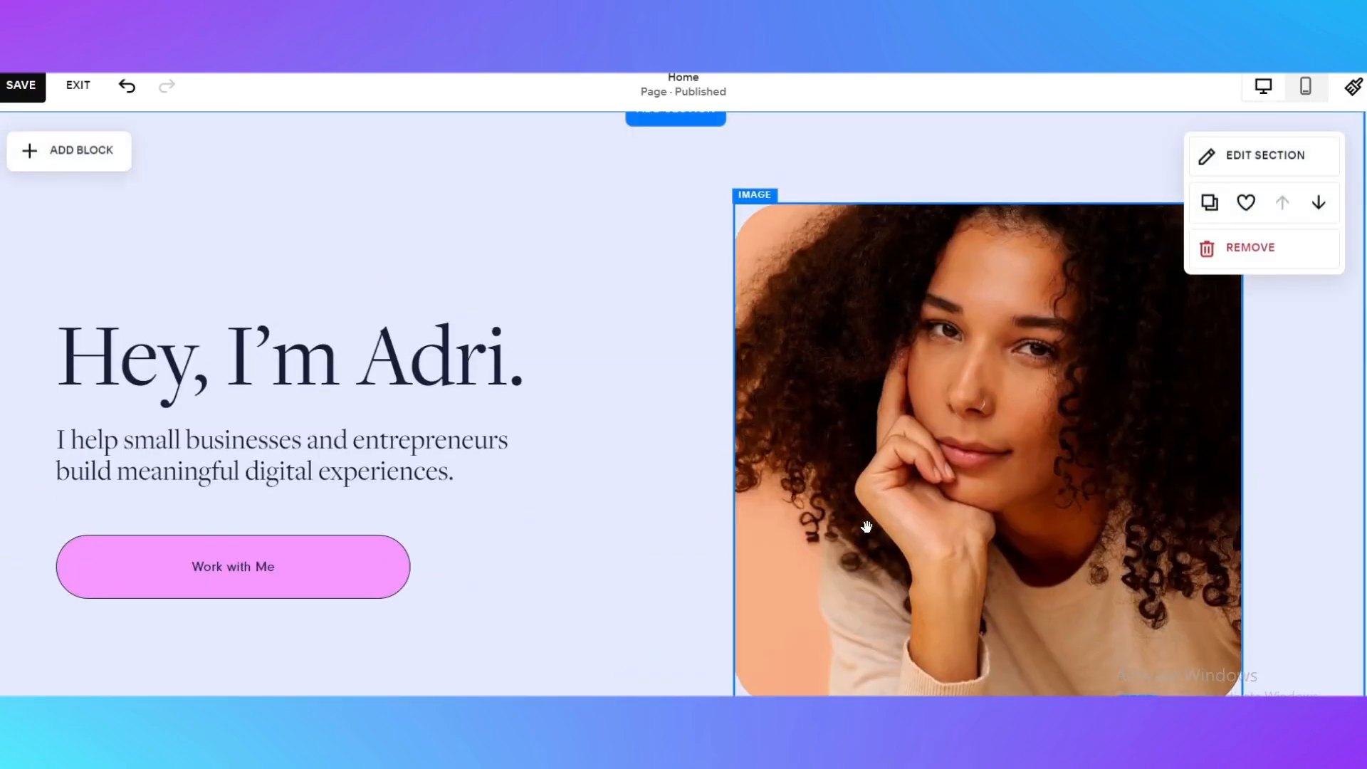
scroll(869, 525, "down", 4)
scroll(871, 529, "up", 6)
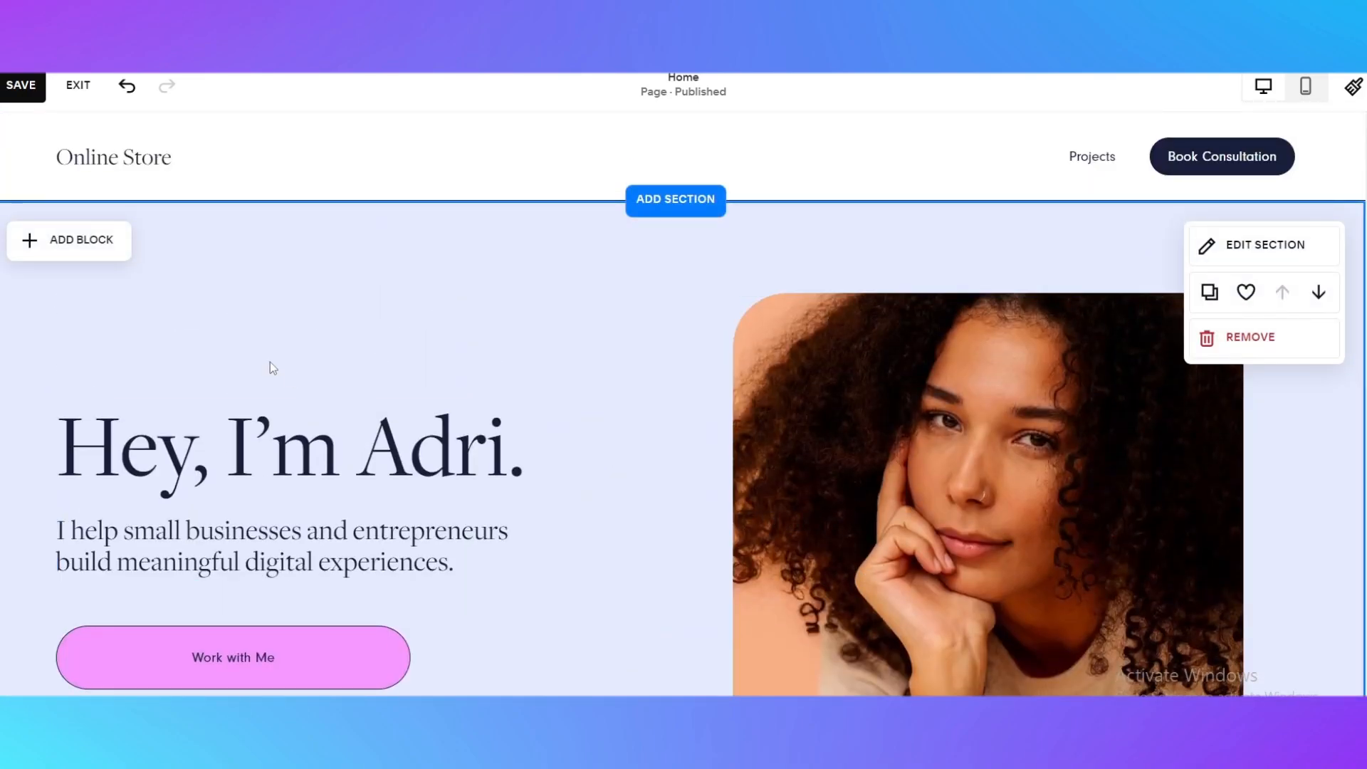
scroll(648, 399, "down", 4)
scroll(835, 279, "up", 4)
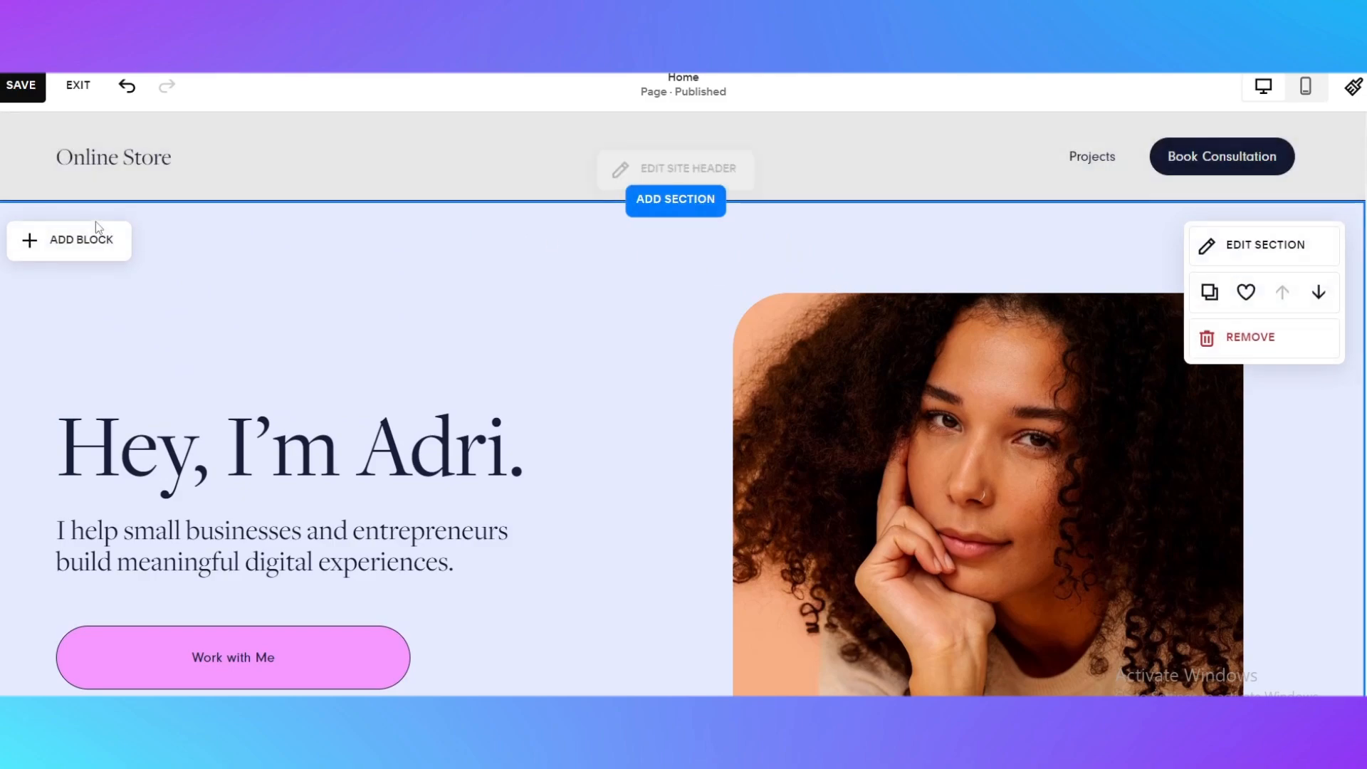
Step: Browse the block types that can be added to the intro section, from the Basic blocks to Business and Integrations
left_click(82, 242)
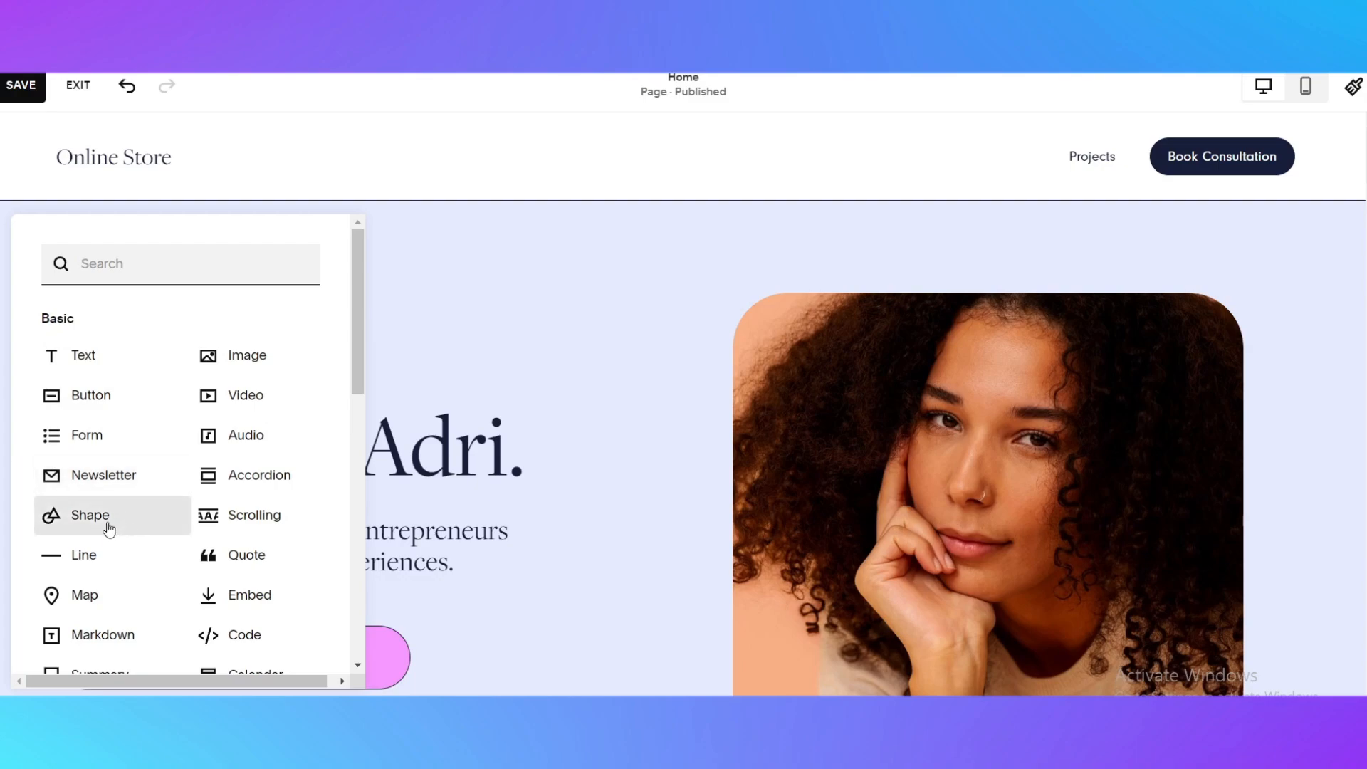
scroll(107, 566, "down", 2)
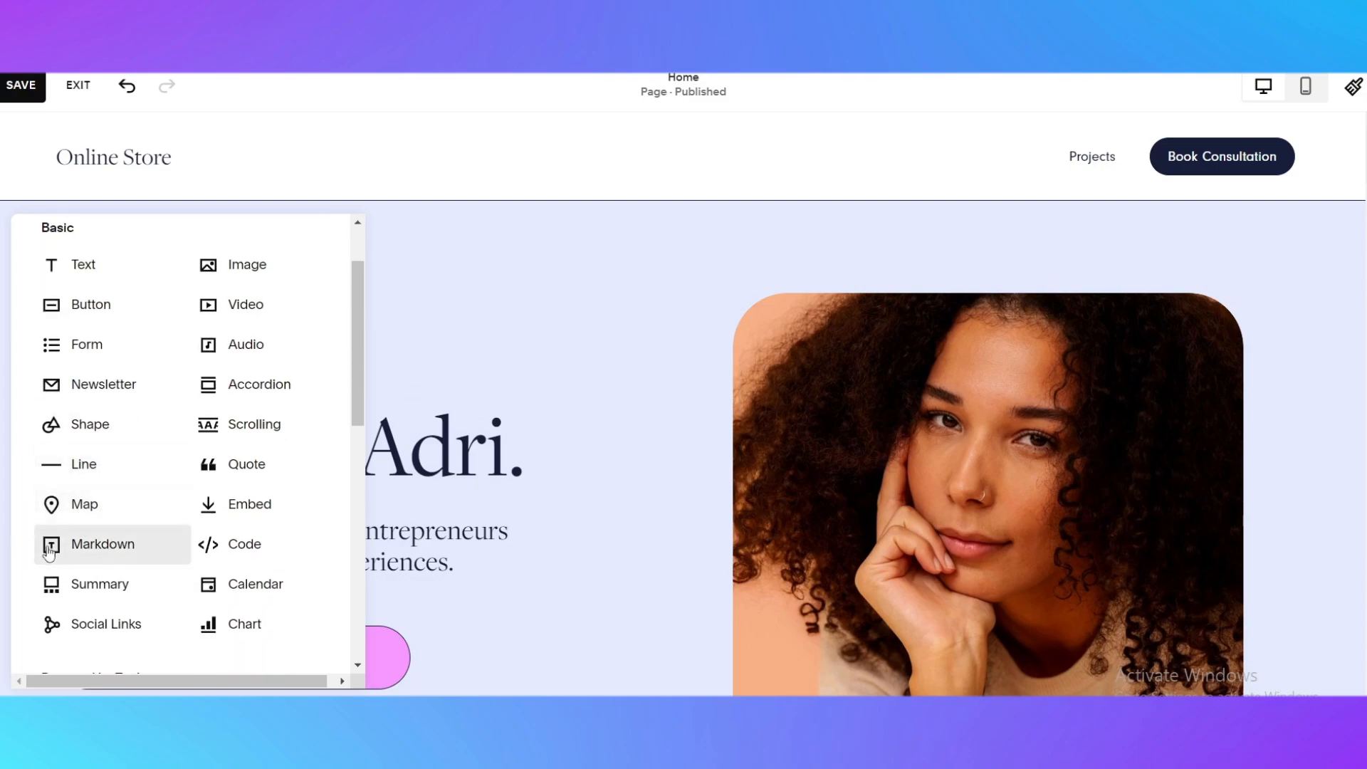
scroll(186, 441, "up", 2)
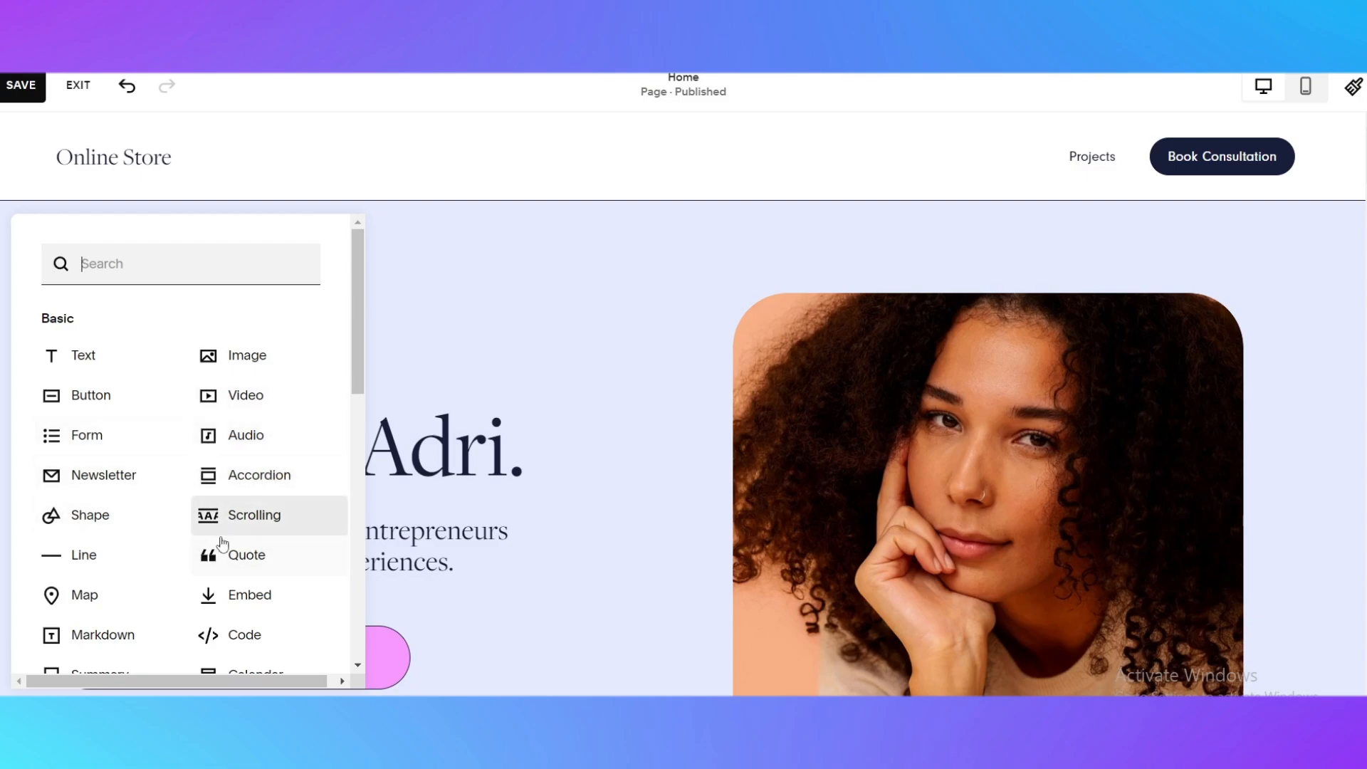
scroll(223, 544, "down", 2)
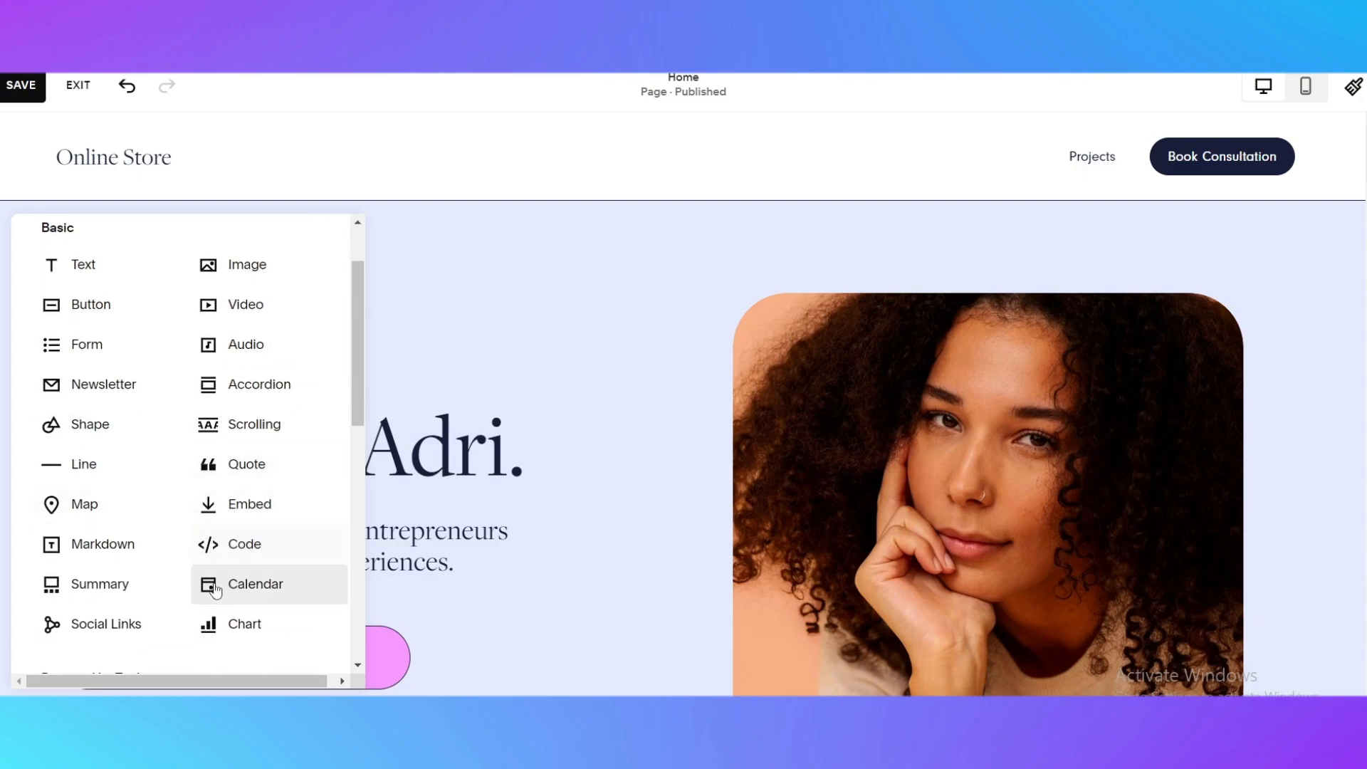
scroll(235, 568, "down", 8)
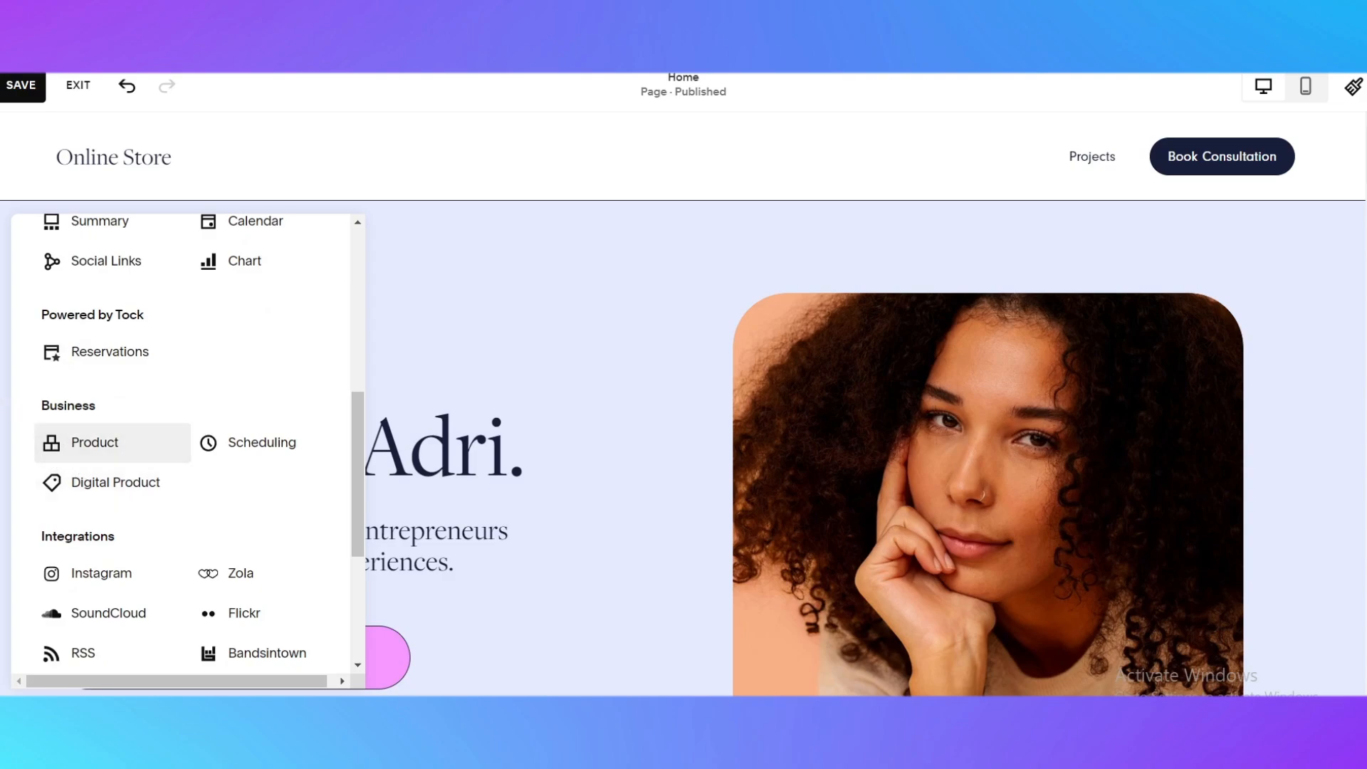
scroll(122, 435, "up", 10)
left_click(618, 325)
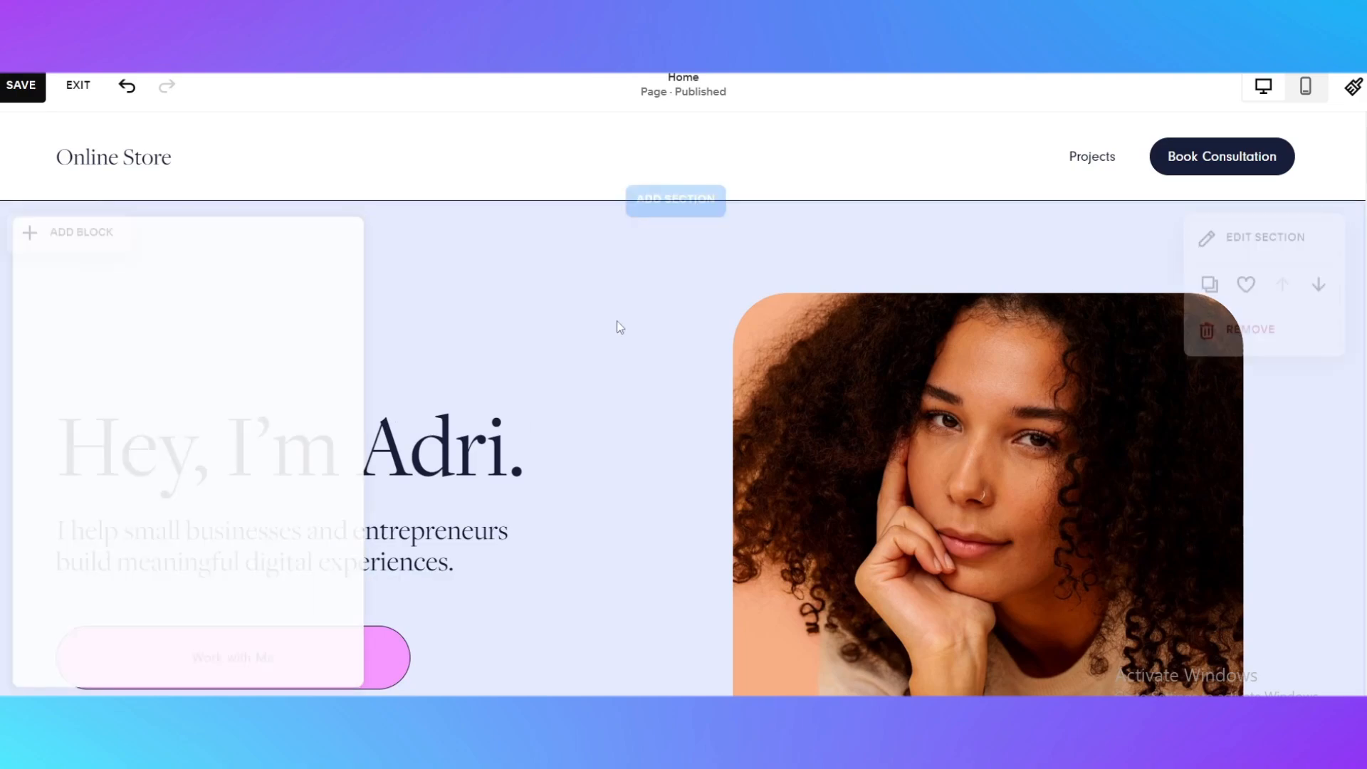
Step: Delete the portrait image block from the intro section
scroll(645, 323, "down", 4)
scroll(1044, 559, "up", 3)
left_click(1027, 541)
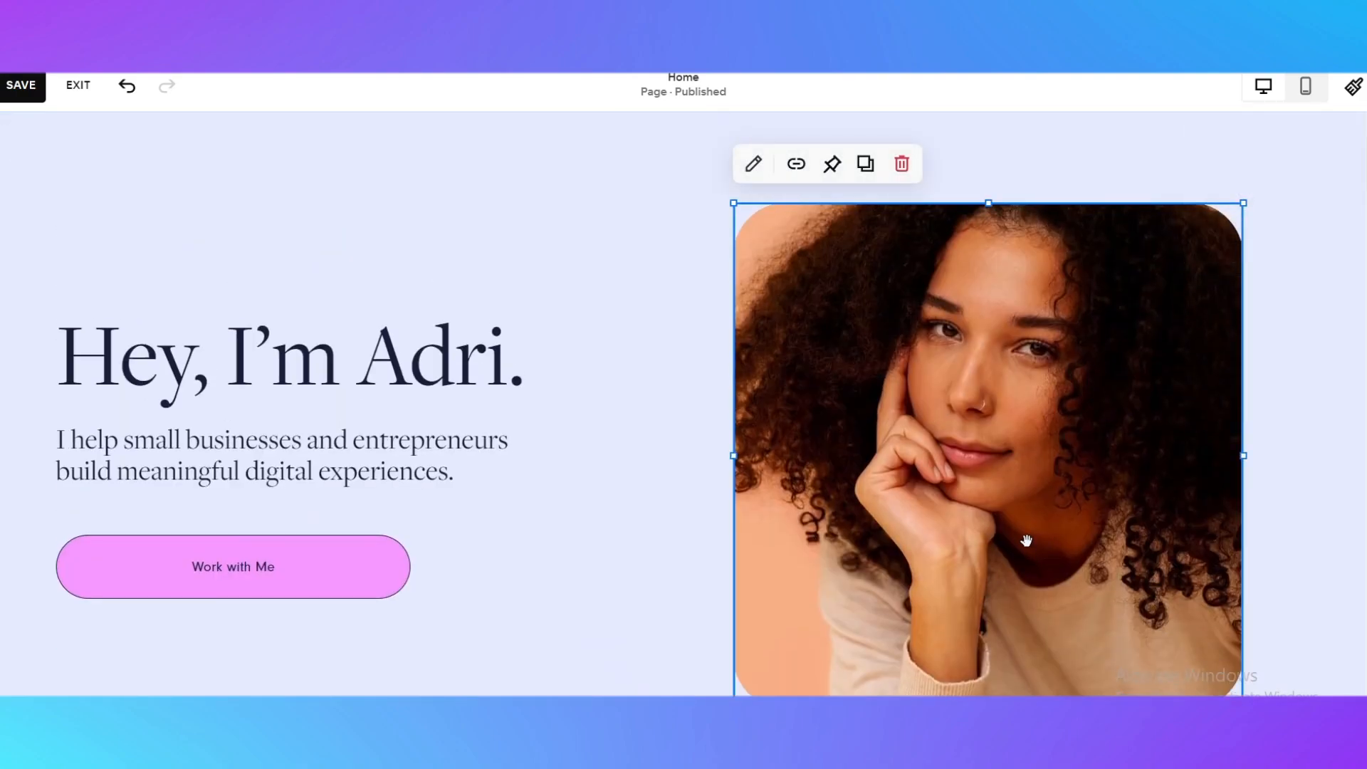
left_click(902, 165)
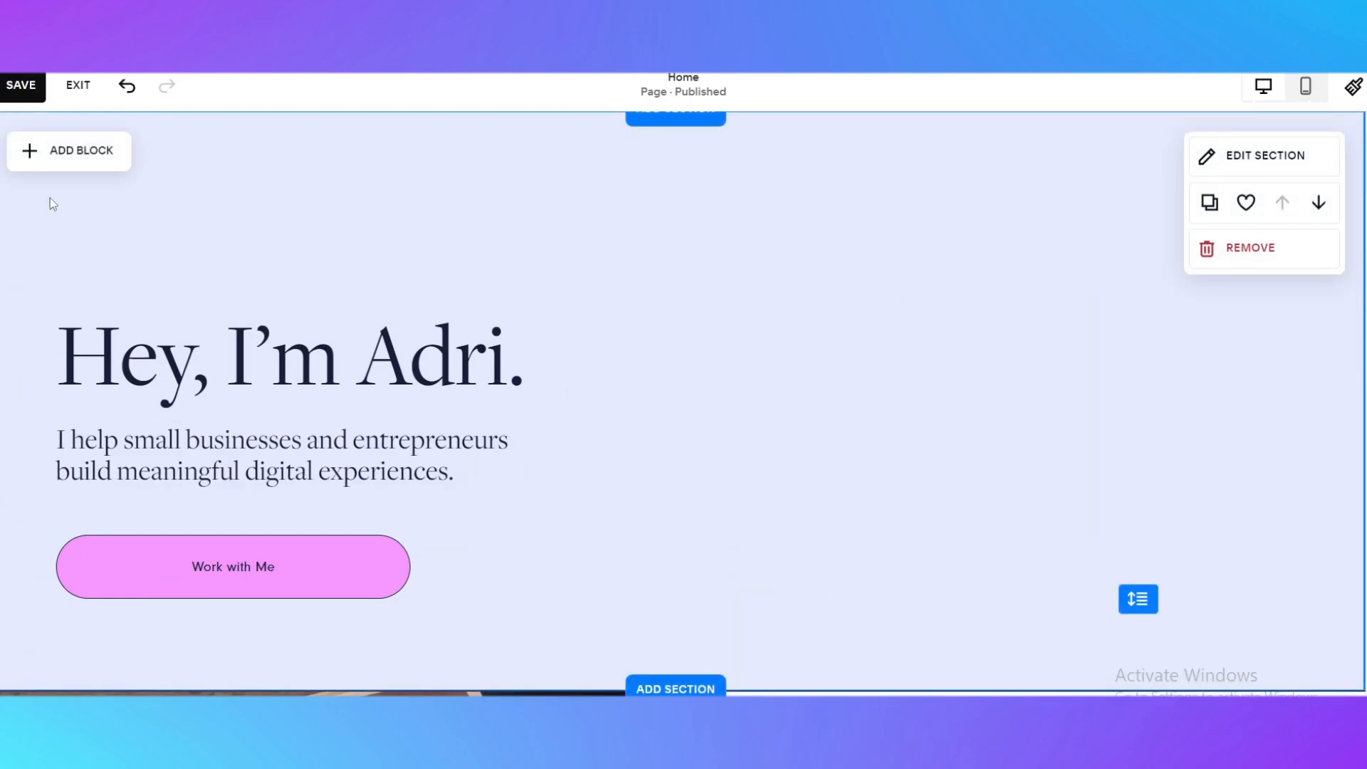
Step: Add a Map block to the intro section in the empty area beside the heading, and widen it
left_click(38, 164)
scroll(238, 397, "down", 2)
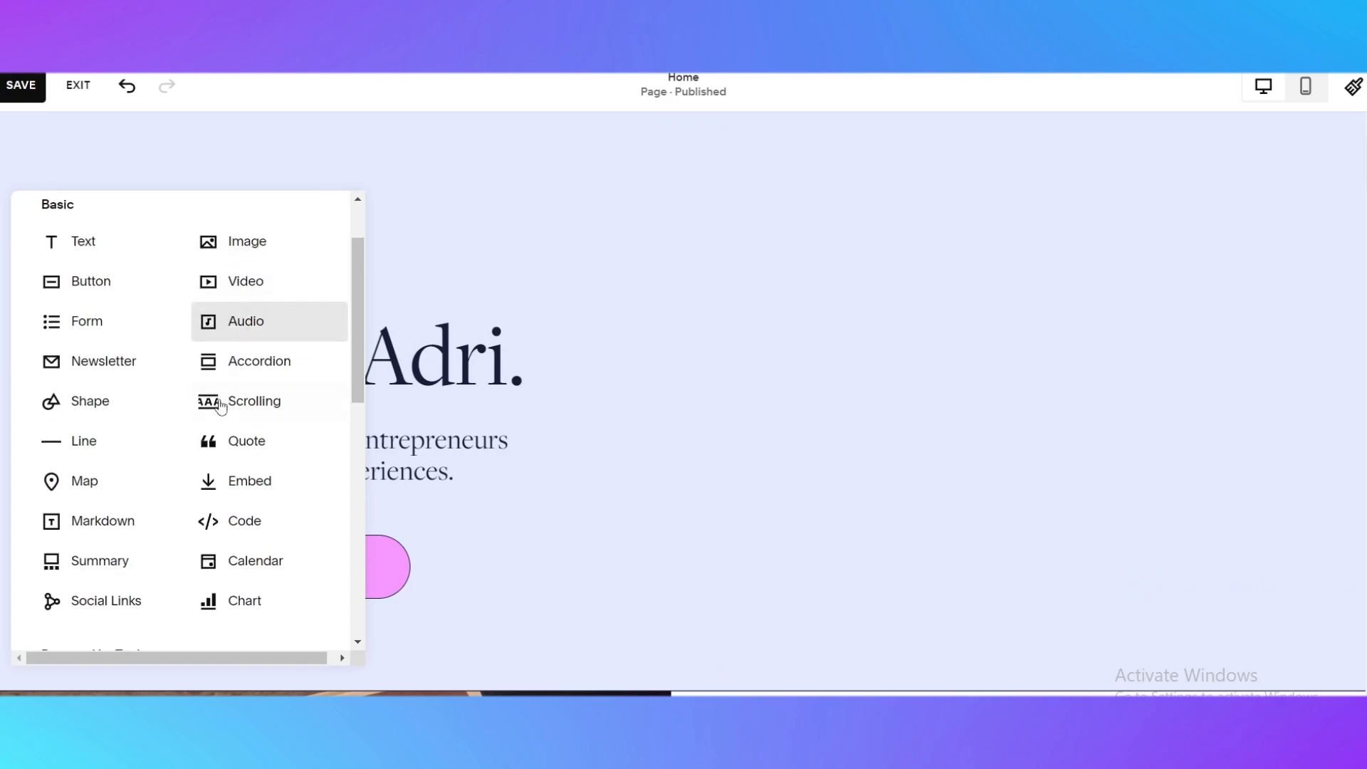
left_click(55, 485)
left_click_drag(175, 443, 855, 409)
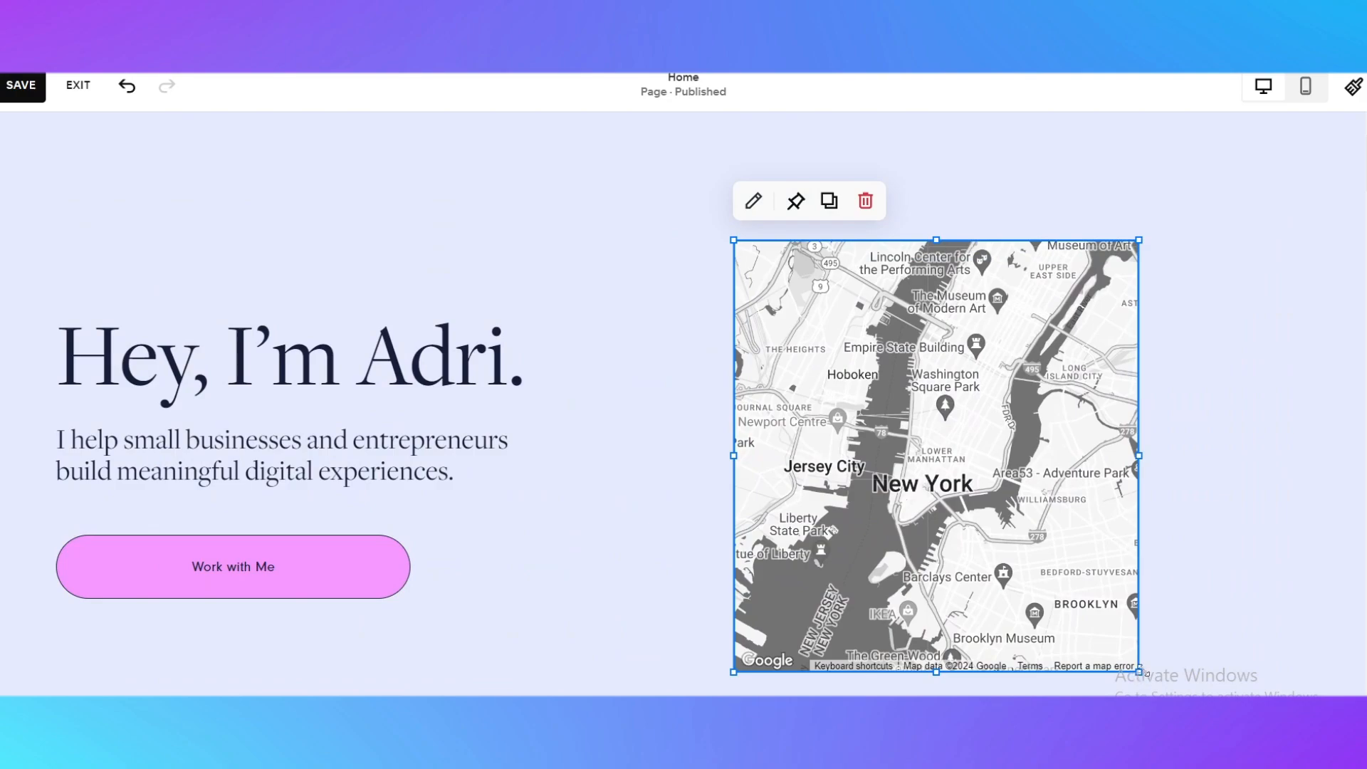
left_click_drag(1147, 673, 1259, 673)
Step: Move the map block slightly closer to the intro text, keeping its vertical position
scroll(1197, 515, "up", 5)
scroll(1074, 481, "down", 4)
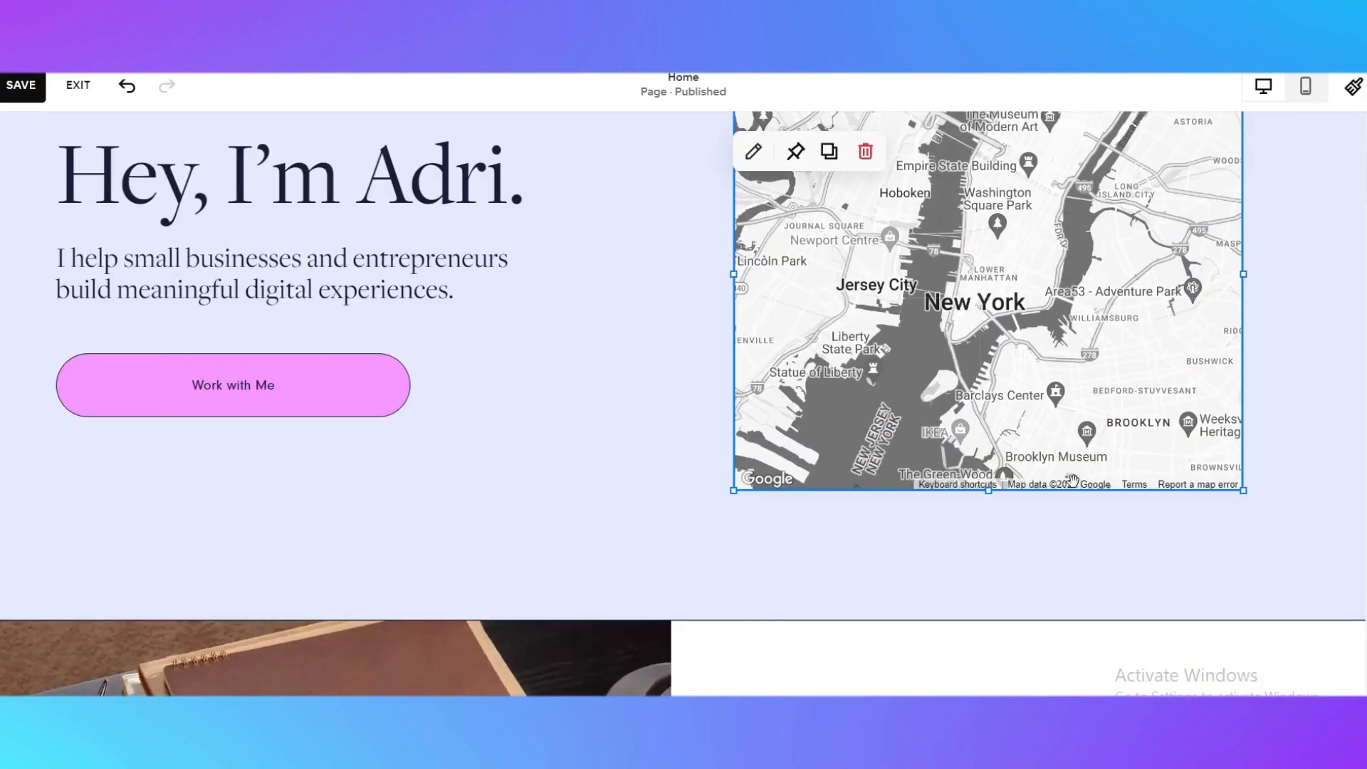
left_click_drag(1056, 385, 1006, 421)
scroll(1007, 428, "up", 3)
left_click_drag(1006, 492, 1002, 451)
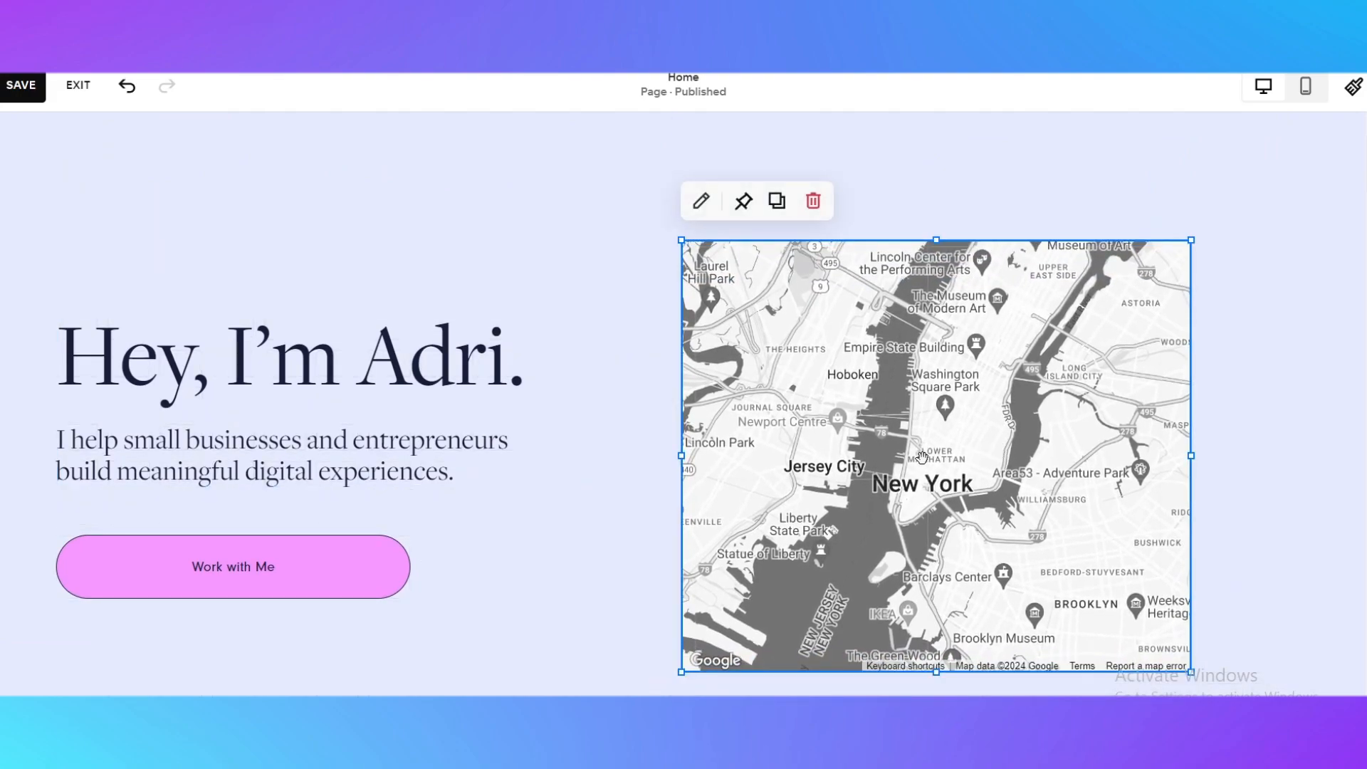
Step: Change the map block's design style to Dark
double_click(922, 458)
left_click(540, 429)
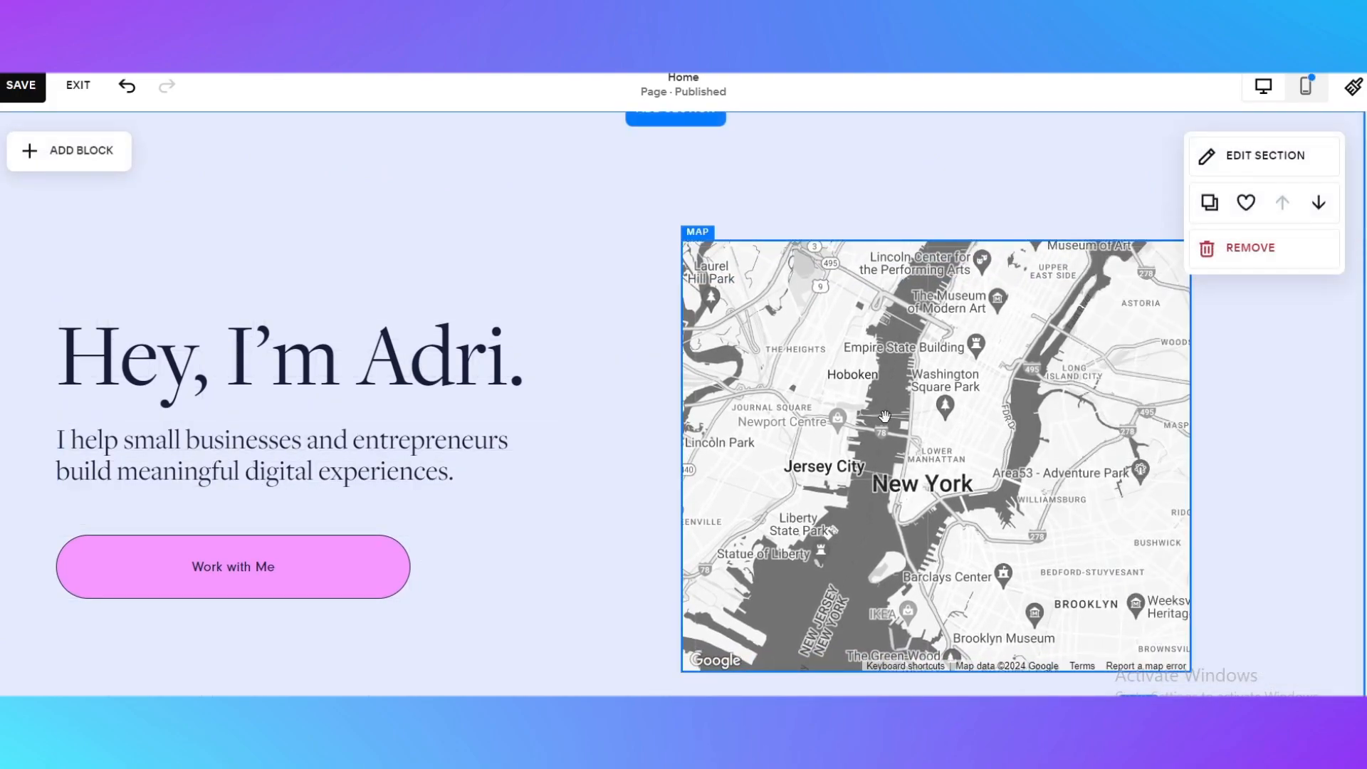
left_click(884, 416)
left_click(701, 203)
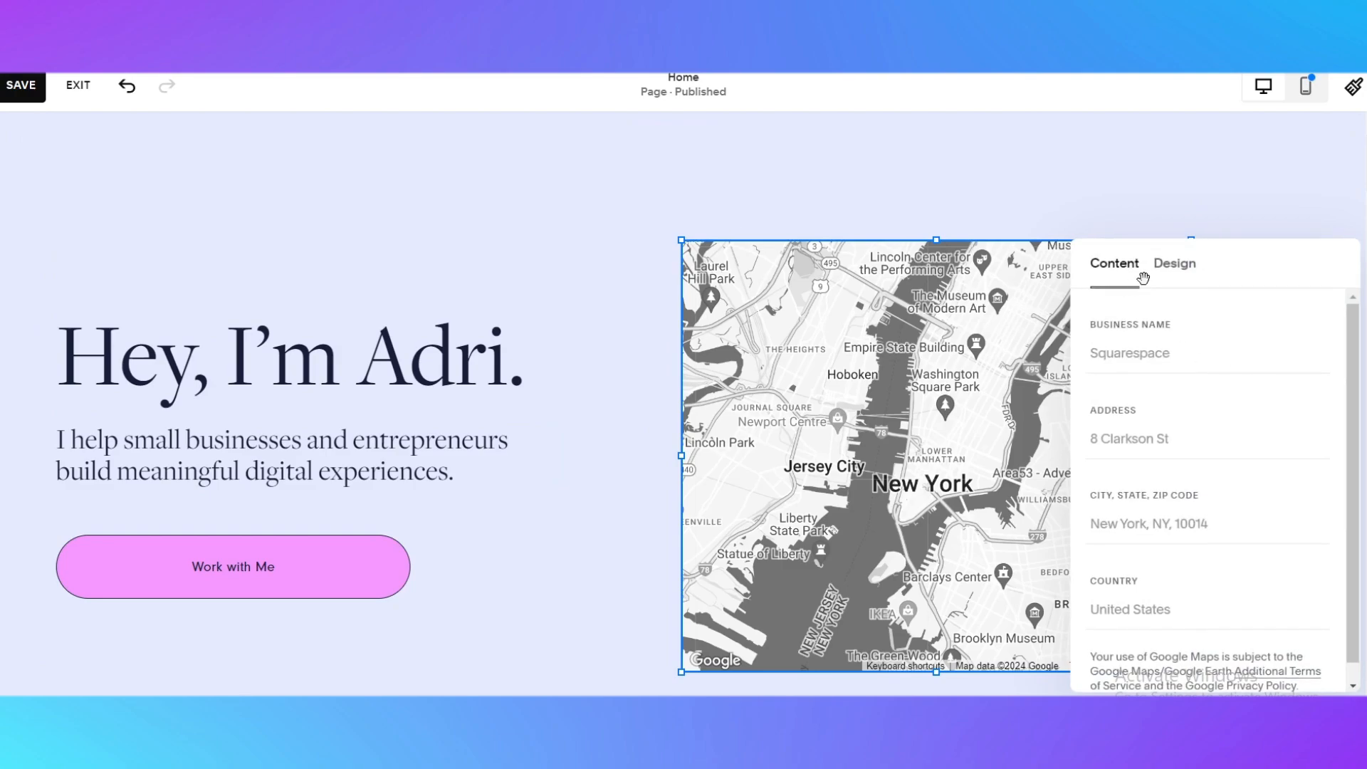
scroll(1164, 485, "down", 1)
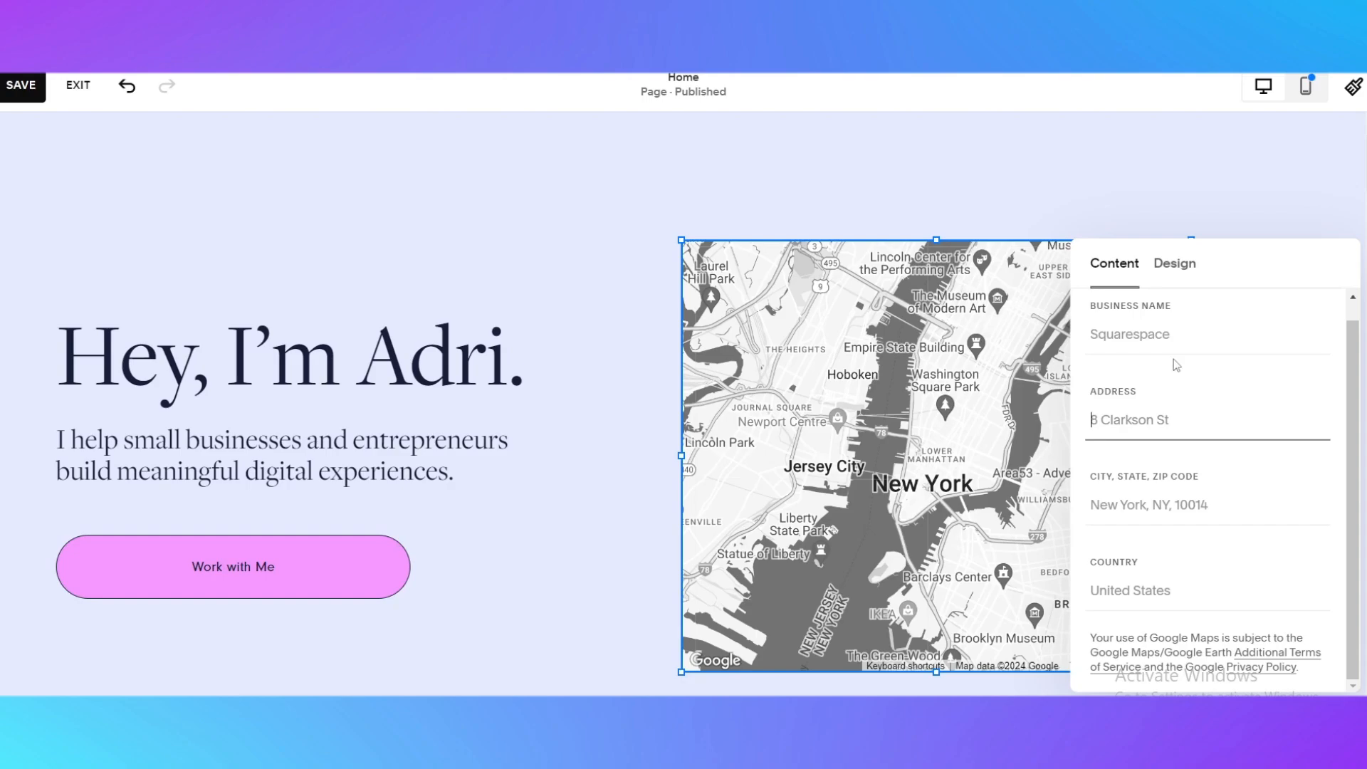
scroll(1136, 433, "up", 1)
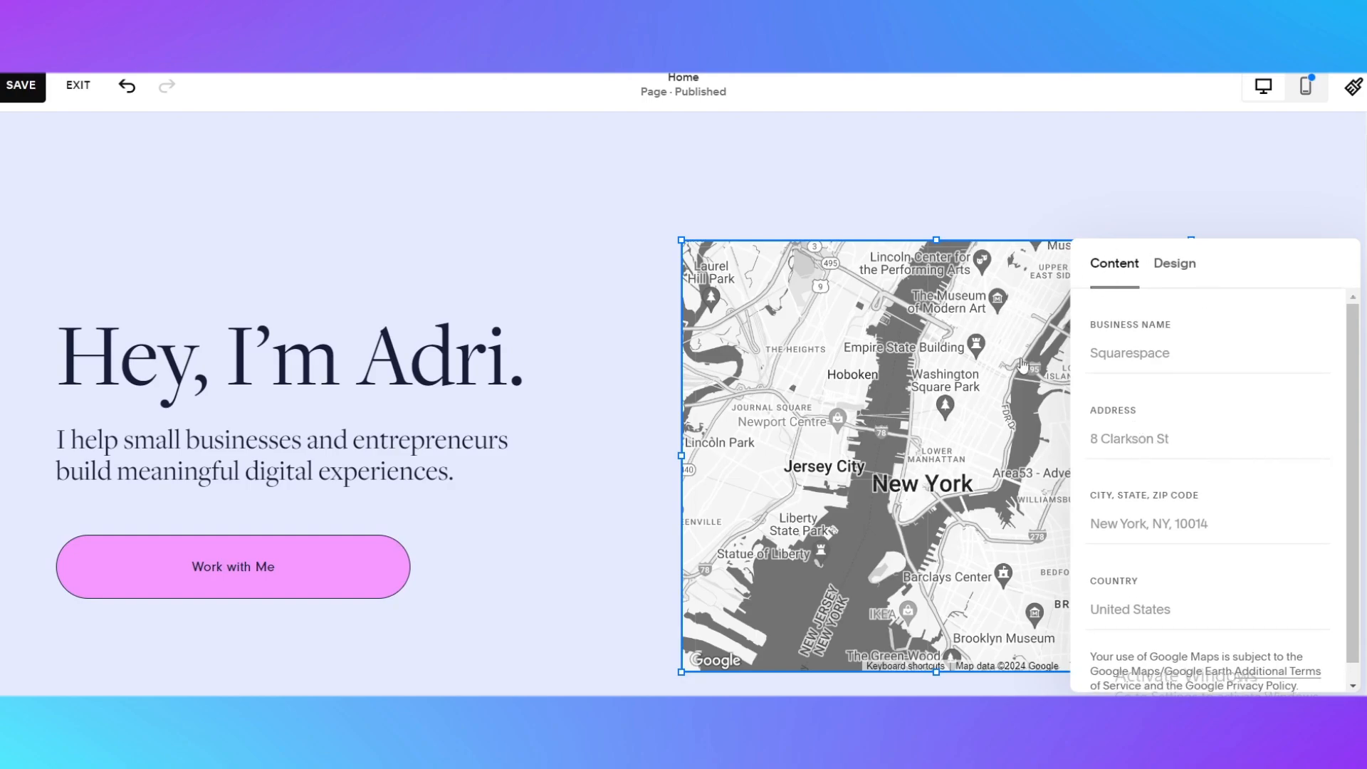
left_click(1176, 263)
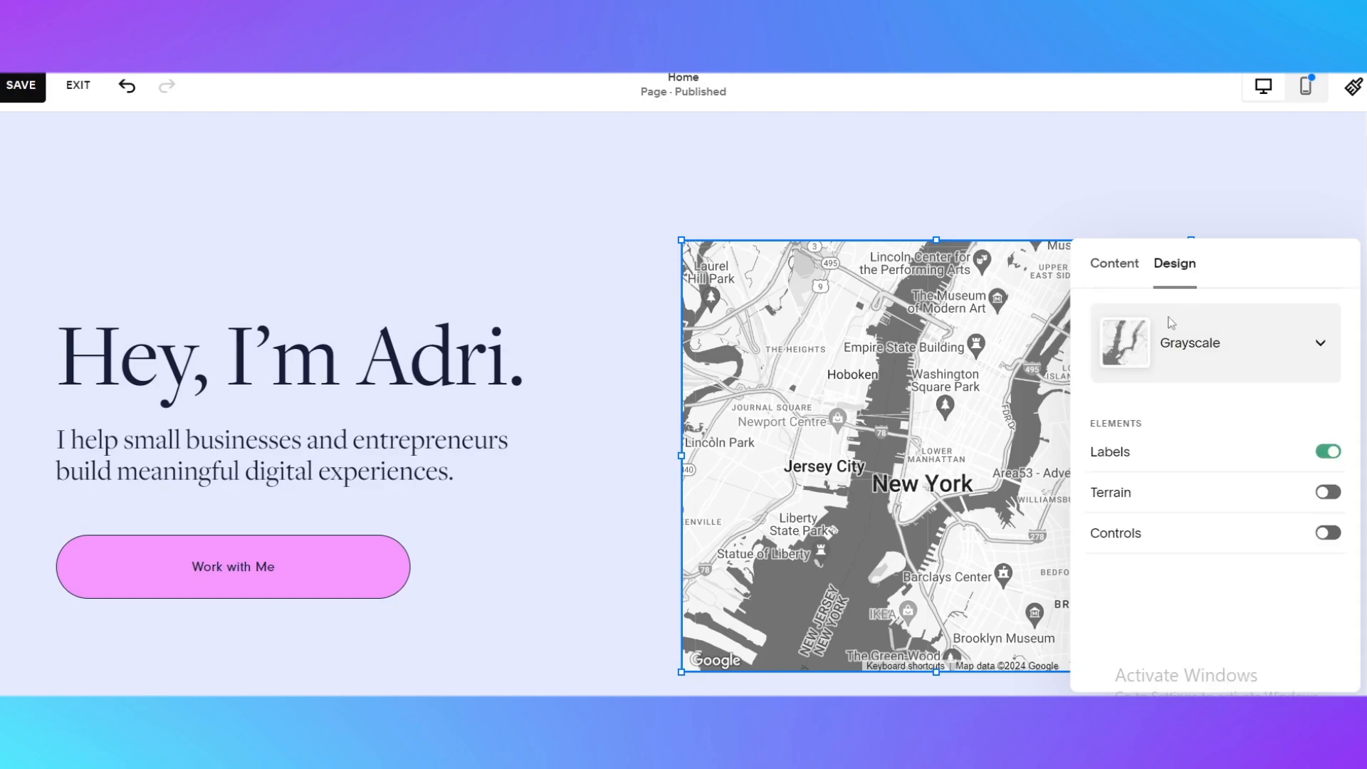
left_click(1267, 360)
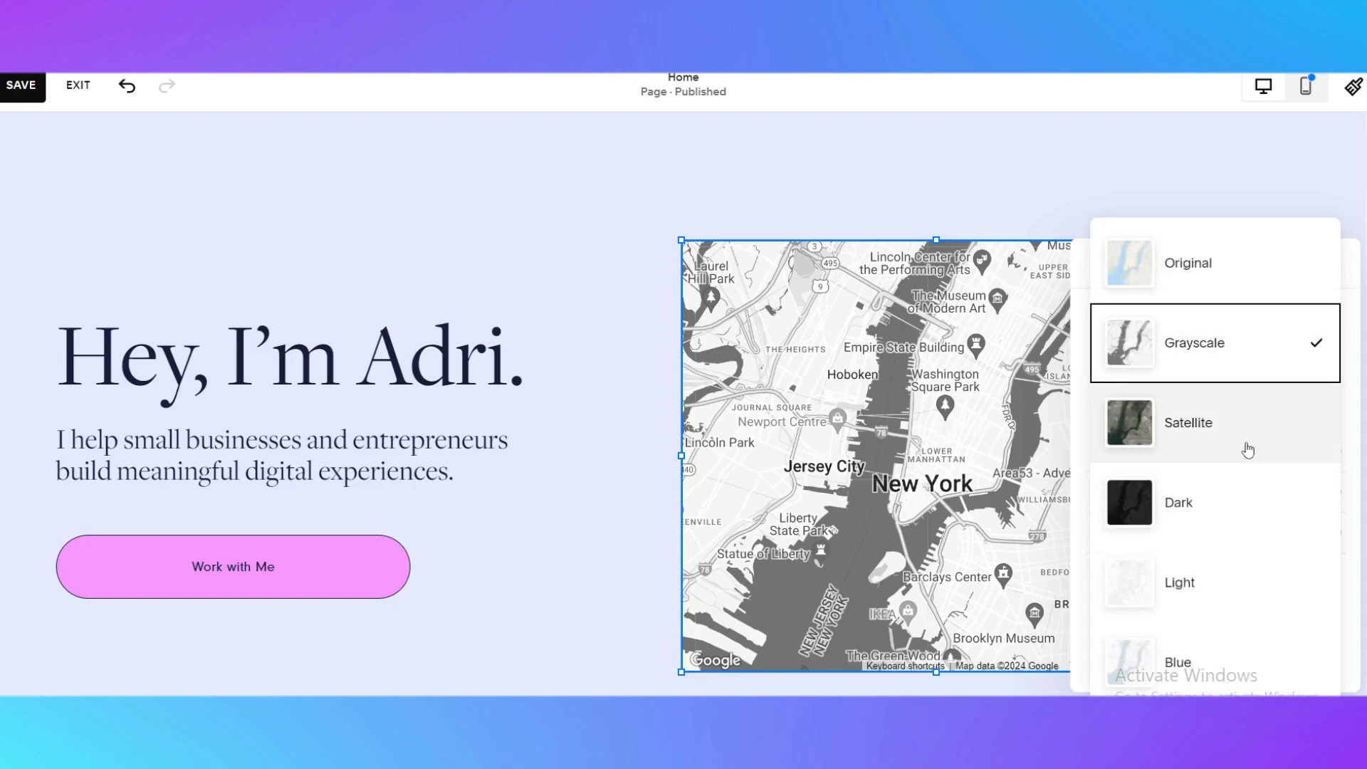
left_click(1191, 526)
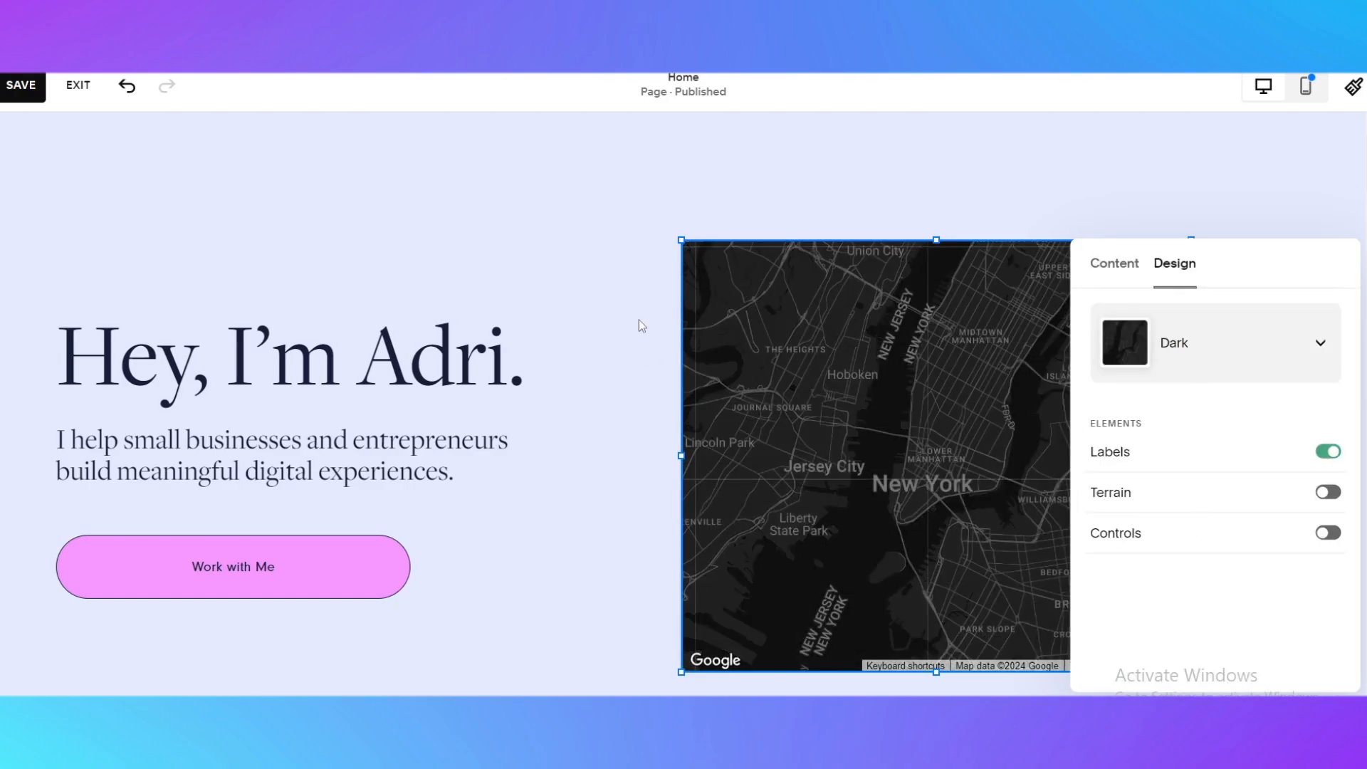
left_click(645, 252)
Step: Check the home page in mobile view, from the intro map down to the Donate section, and return to desktop view
scroll(910, 436, "up", 1)
scroll(904, 448, "down", 5)
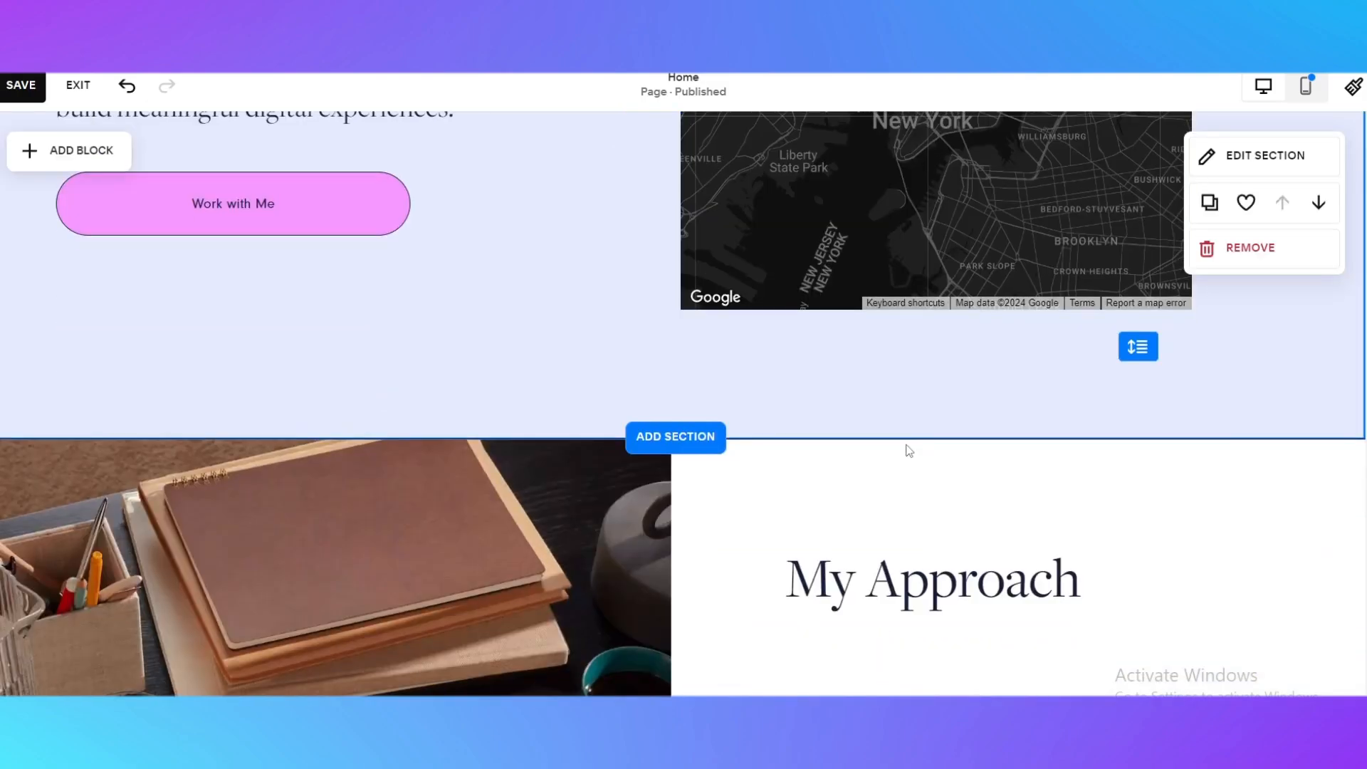
scroll(892, 463, "up", 5)
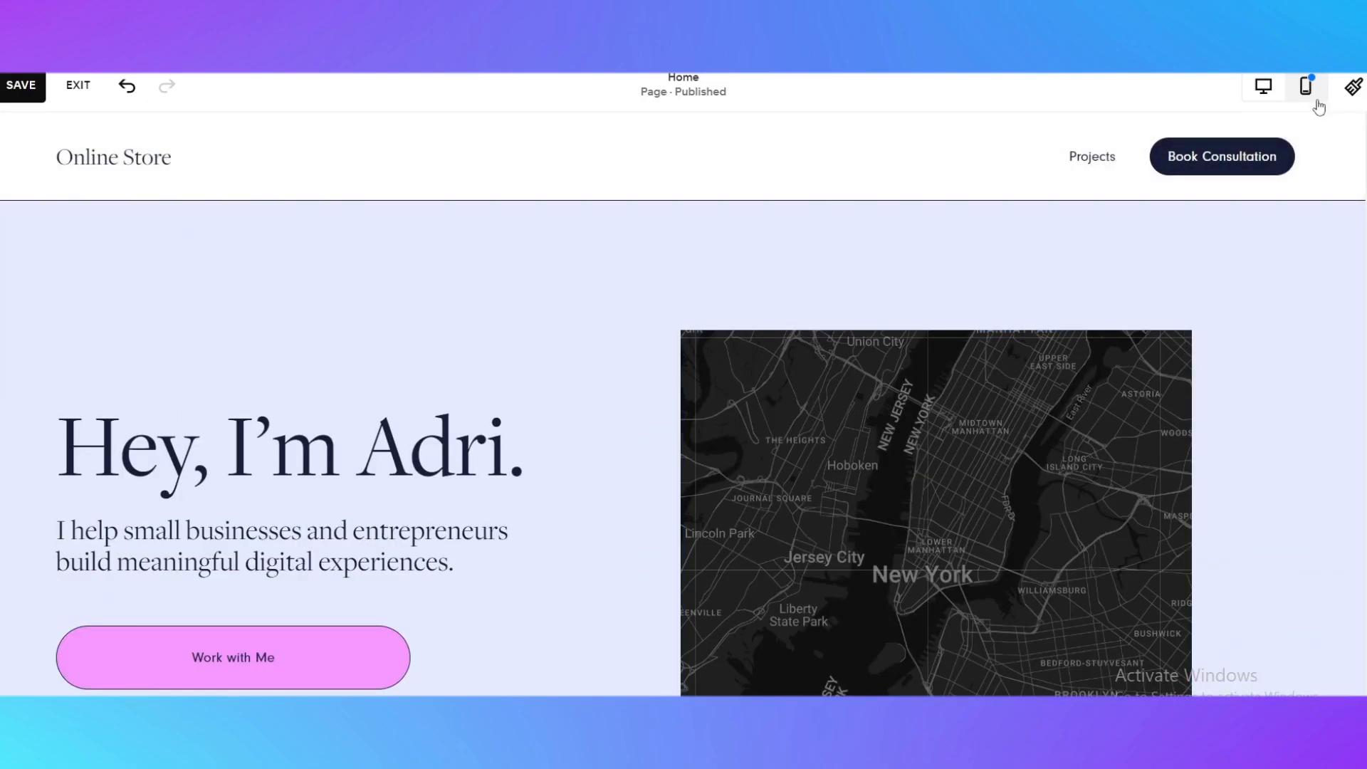
left_click(1308, 89)
scroll(839, 464, "down", 4)
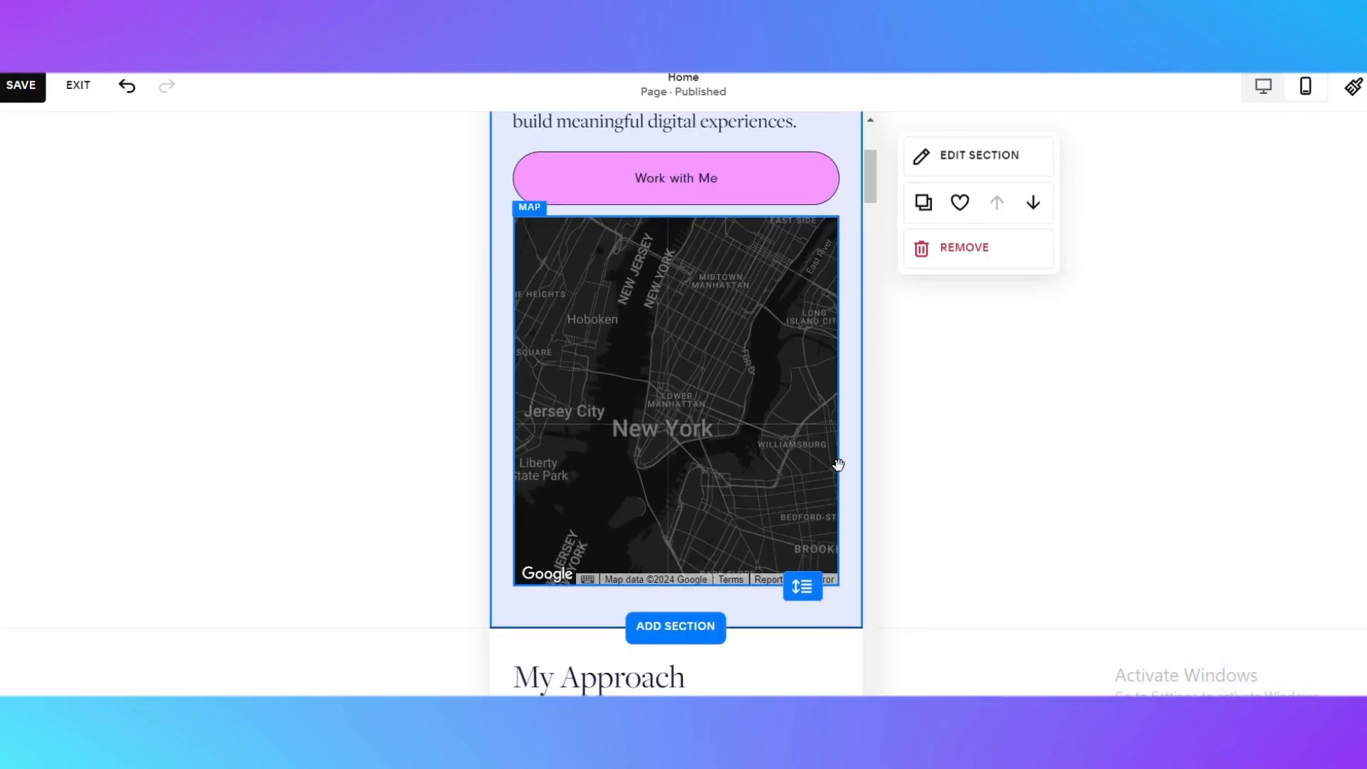
scroll(766, 502, "up", 4)
scroll(712, 637, "down", 3)
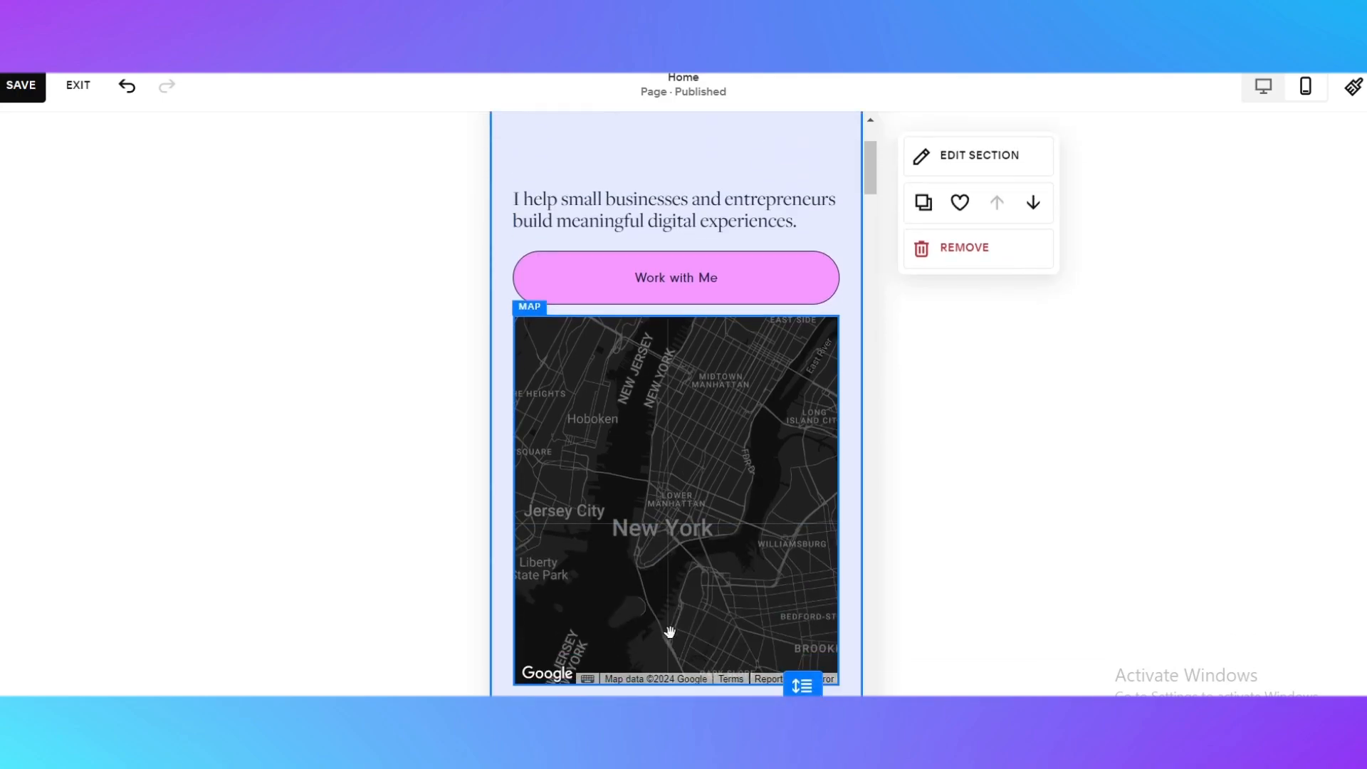
scroll(641, 472, "down", 15)
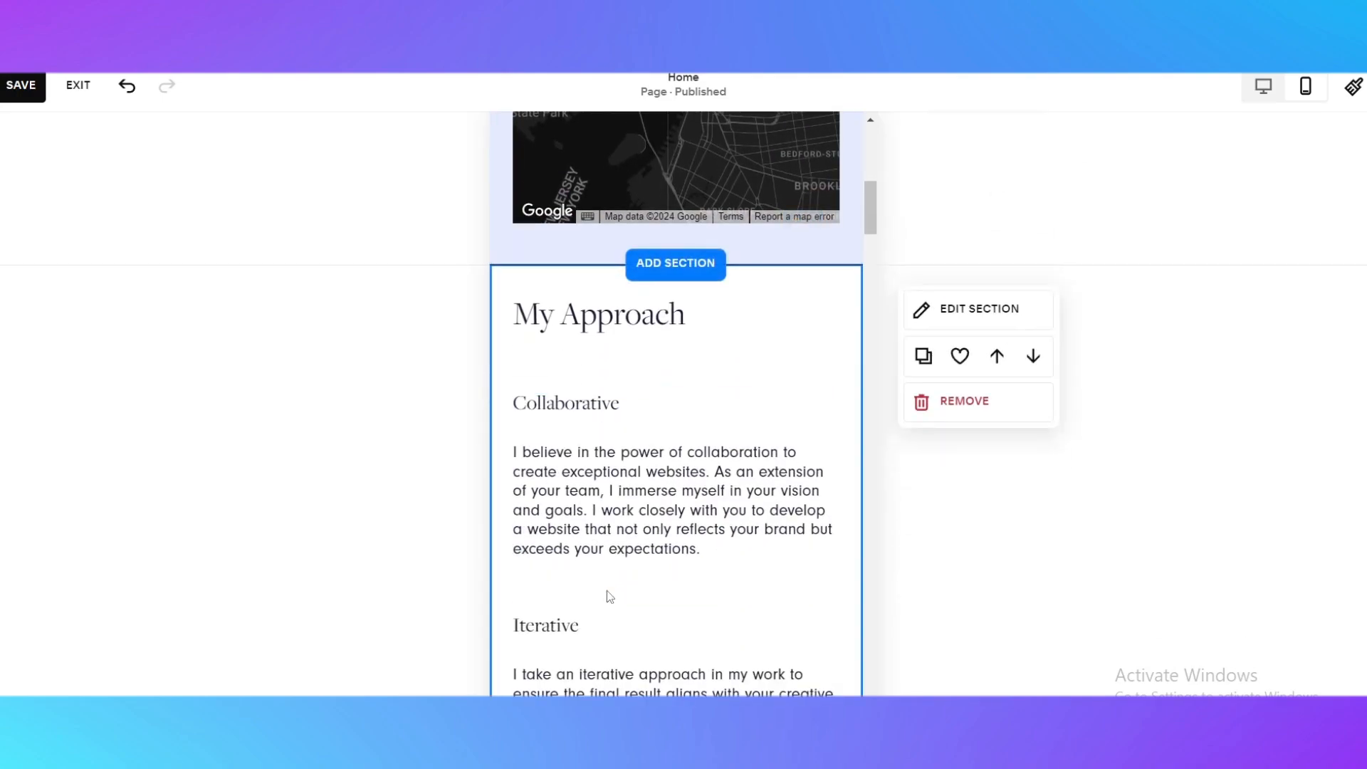
scroll(684, 508, "up", 7)
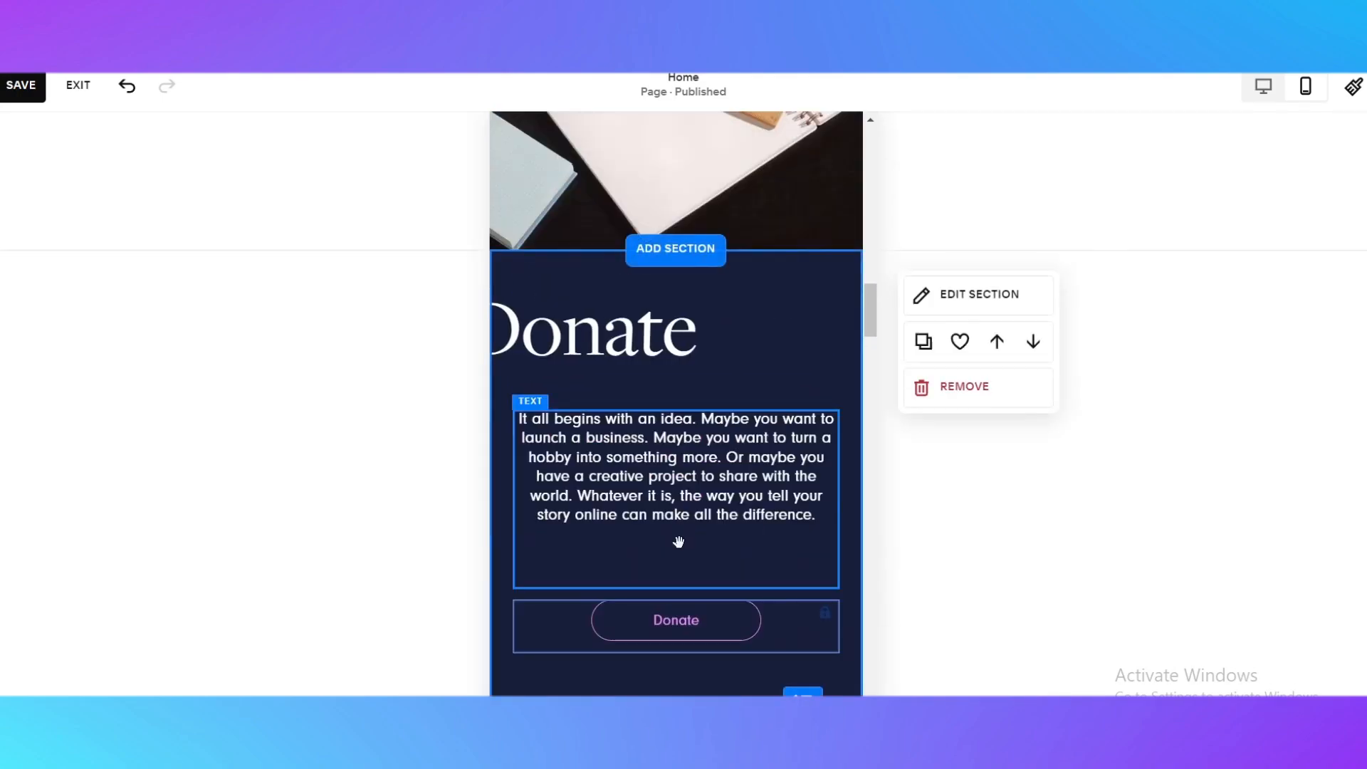
scroll(828, 544, "up", 3)
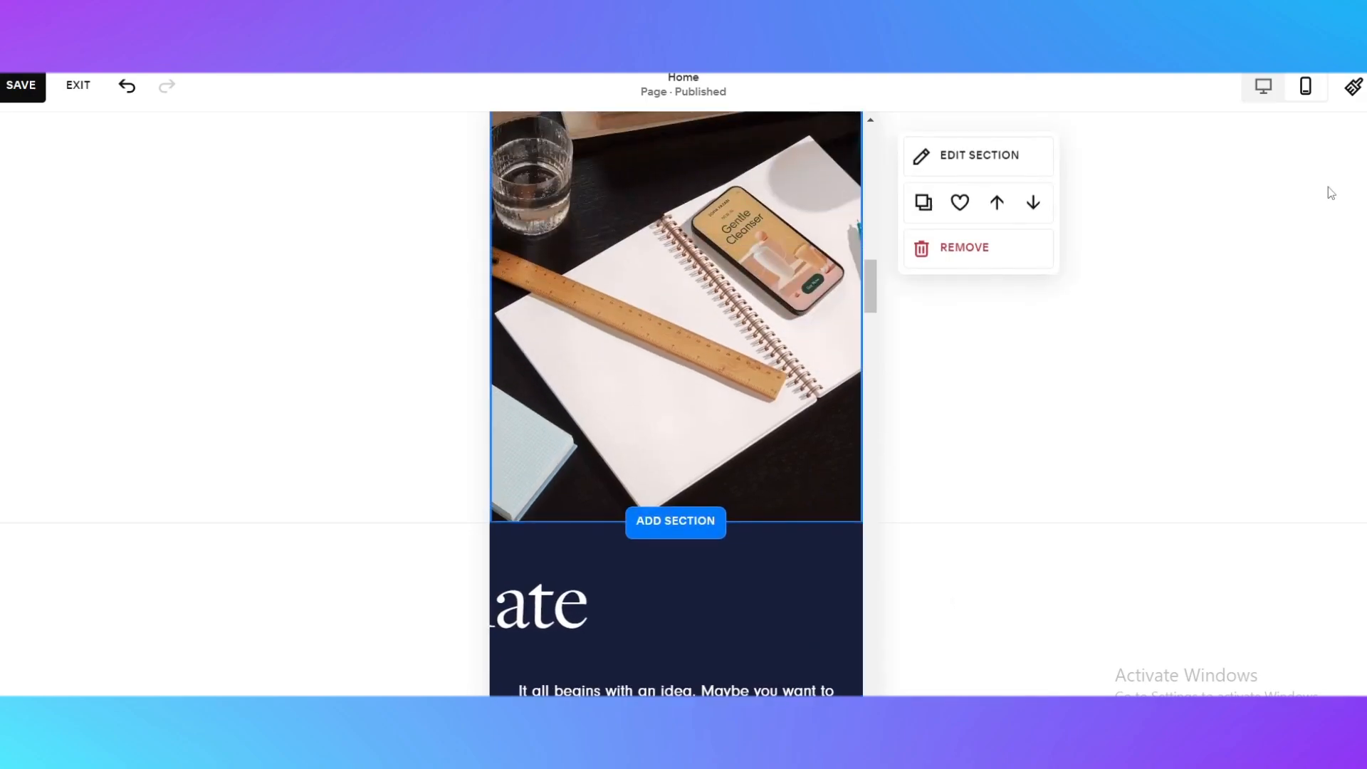
left_click(1262, 87)
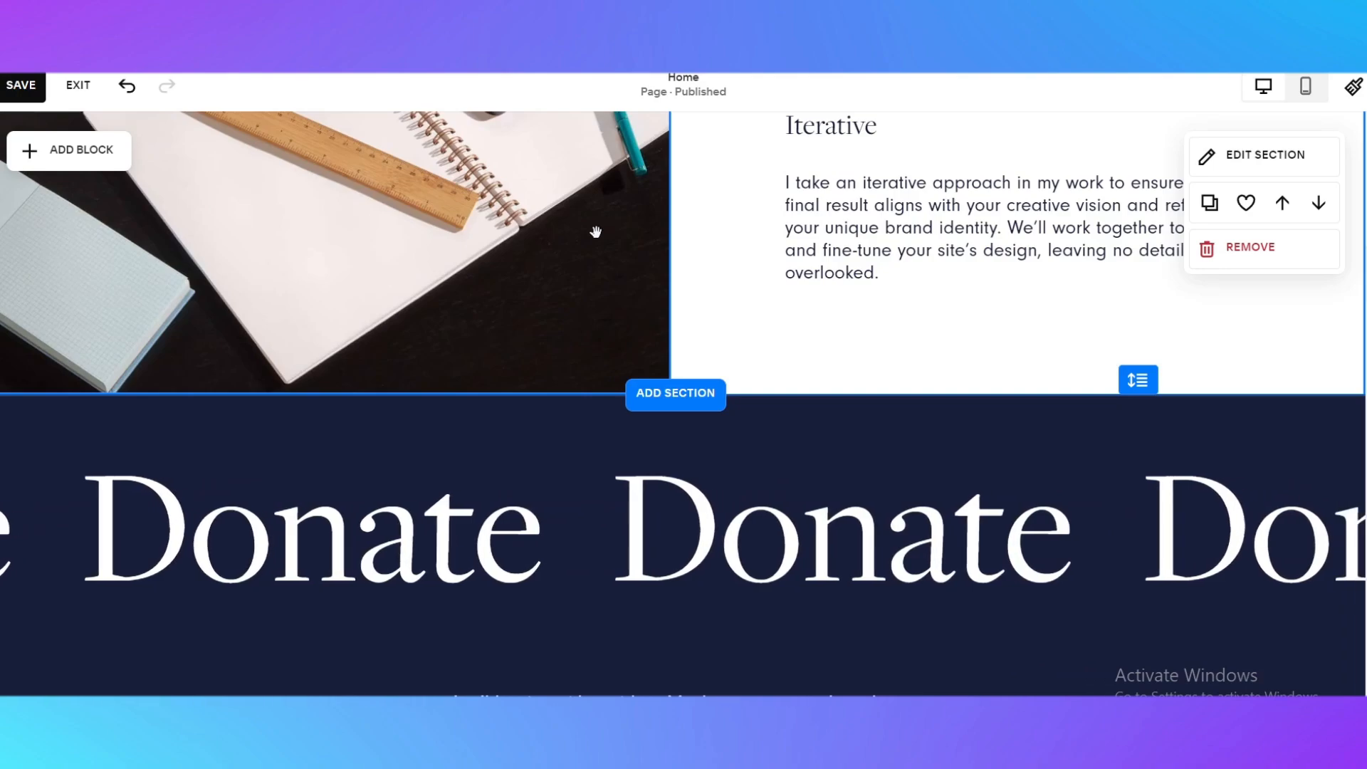
Step: Save the home page changes, exit the page editor and look over the saved page
scroll(467, 376, "up", 5)
scroll(634, 323, "up", 10)
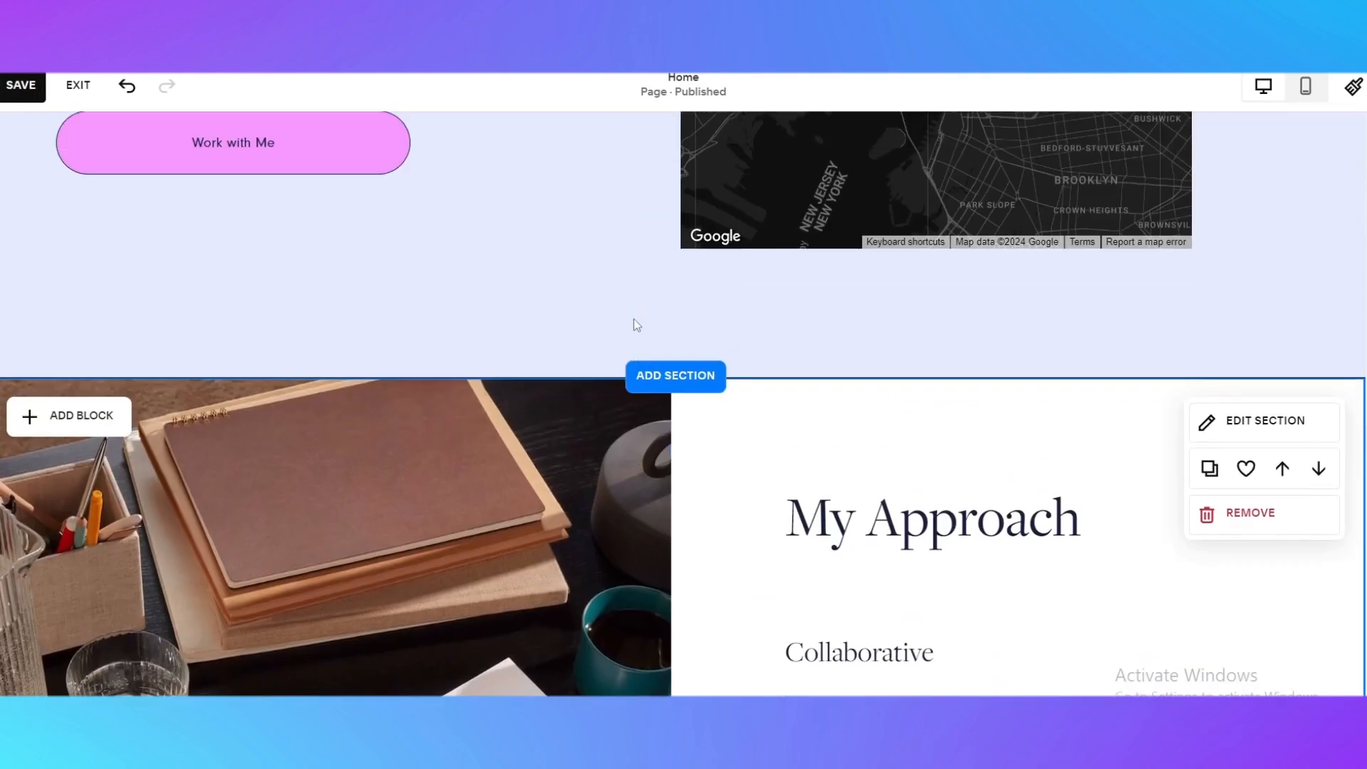
left_click(17, 88)
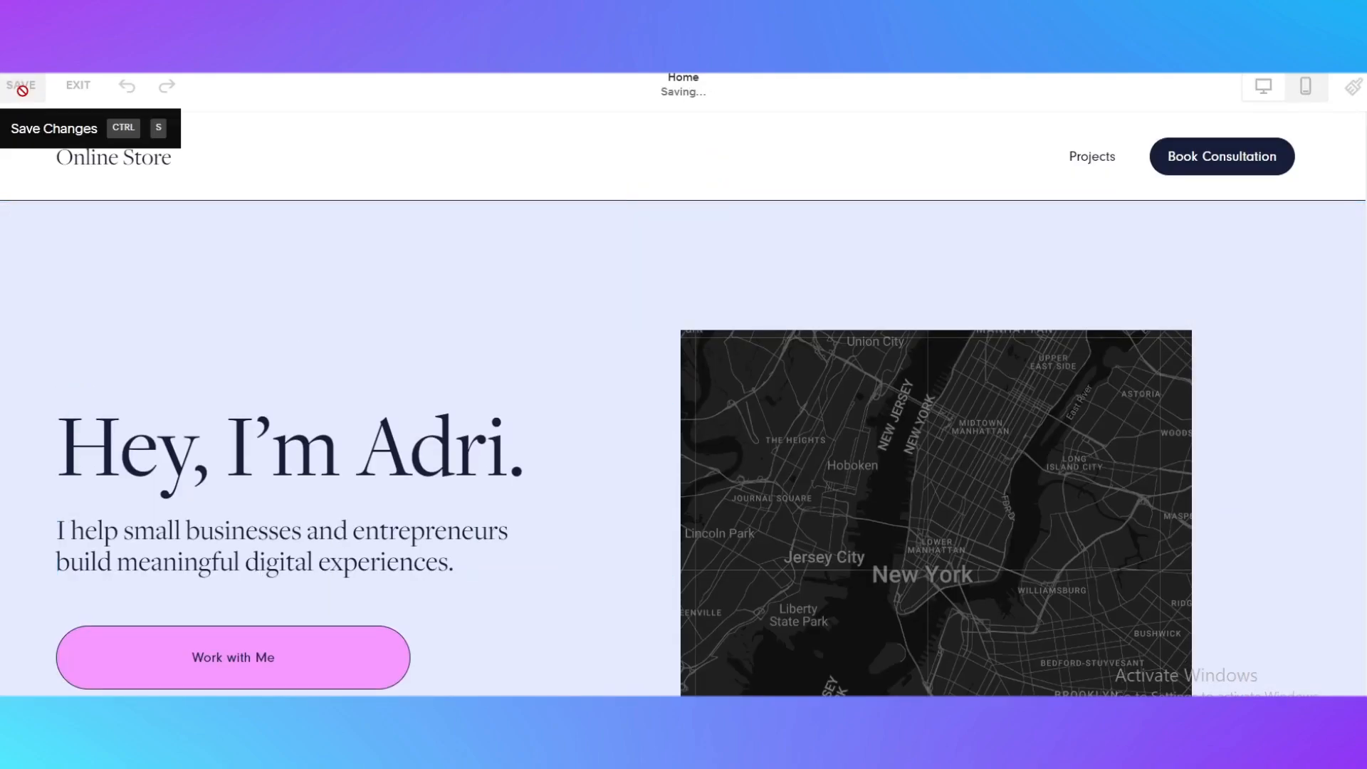
left_click(80, 87)
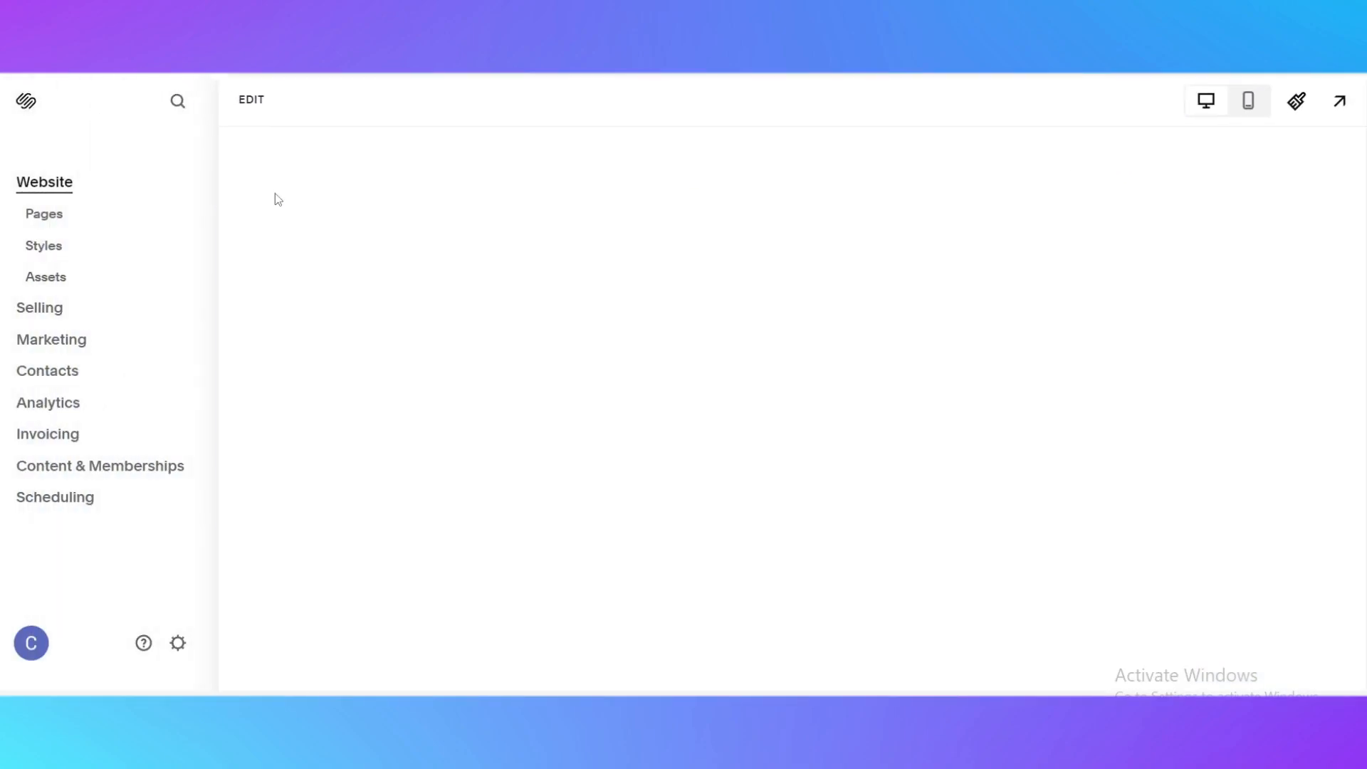
scroll(688, 456, "down", 4)
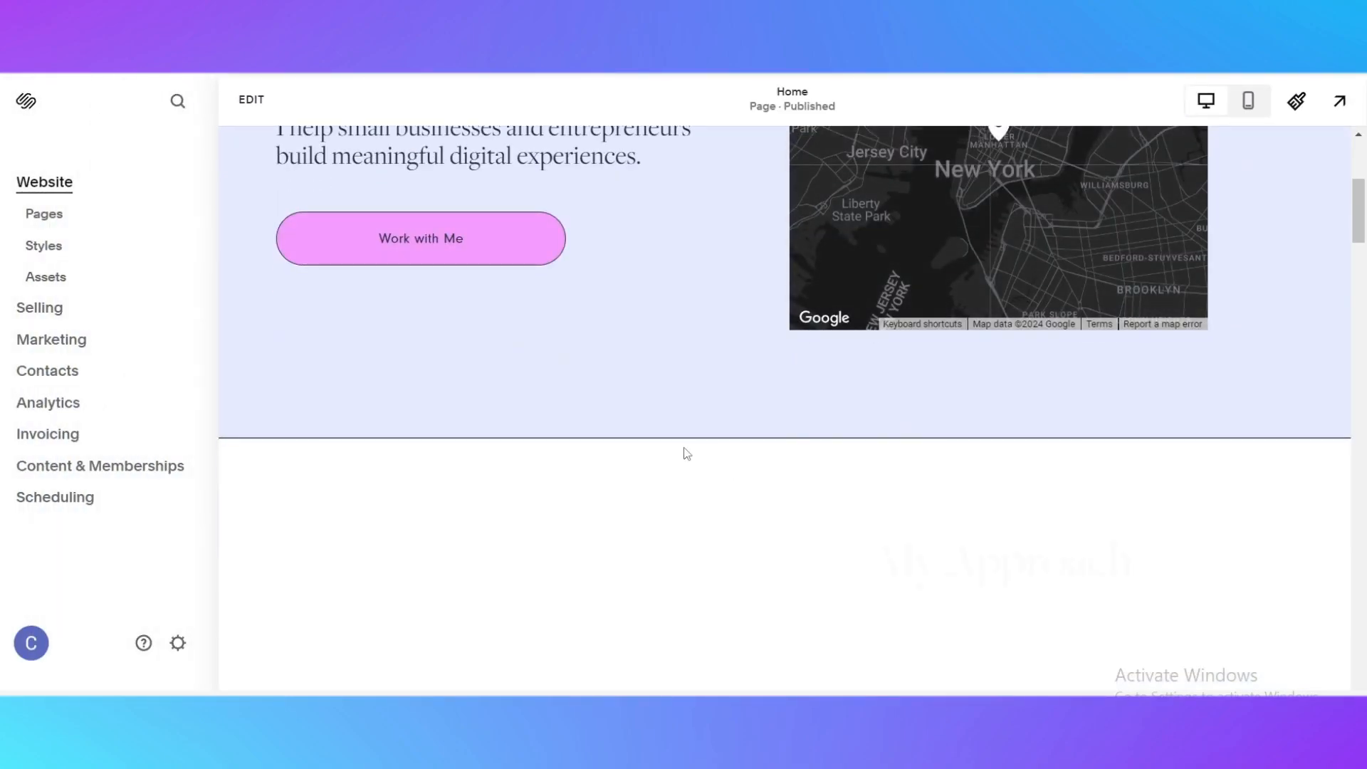
scroll(691, 456, "up", 4)
scroll(961, 627, "down", 5)
scroll(990, 542, "up", 5)
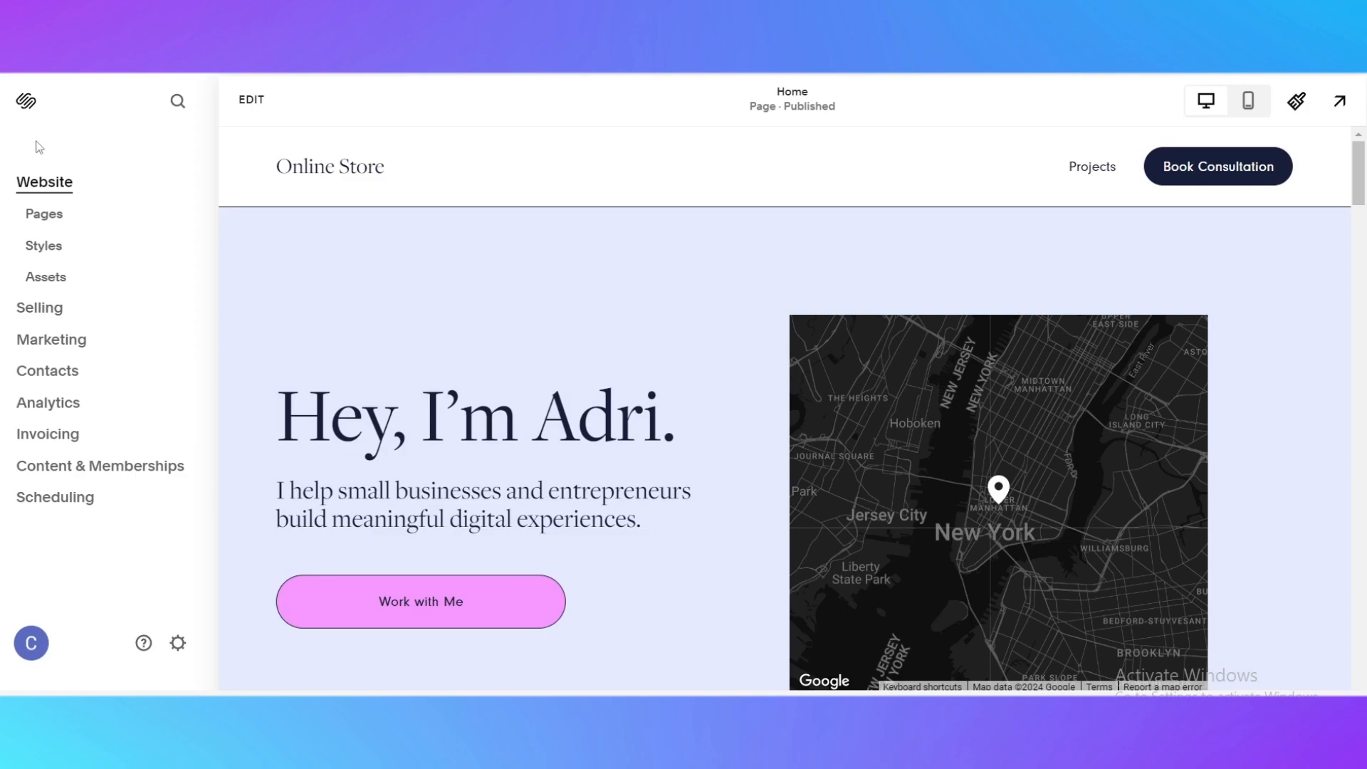
Step: Look over the site's page list and the site style options, then leave the styles editor
left_click(45, 222)
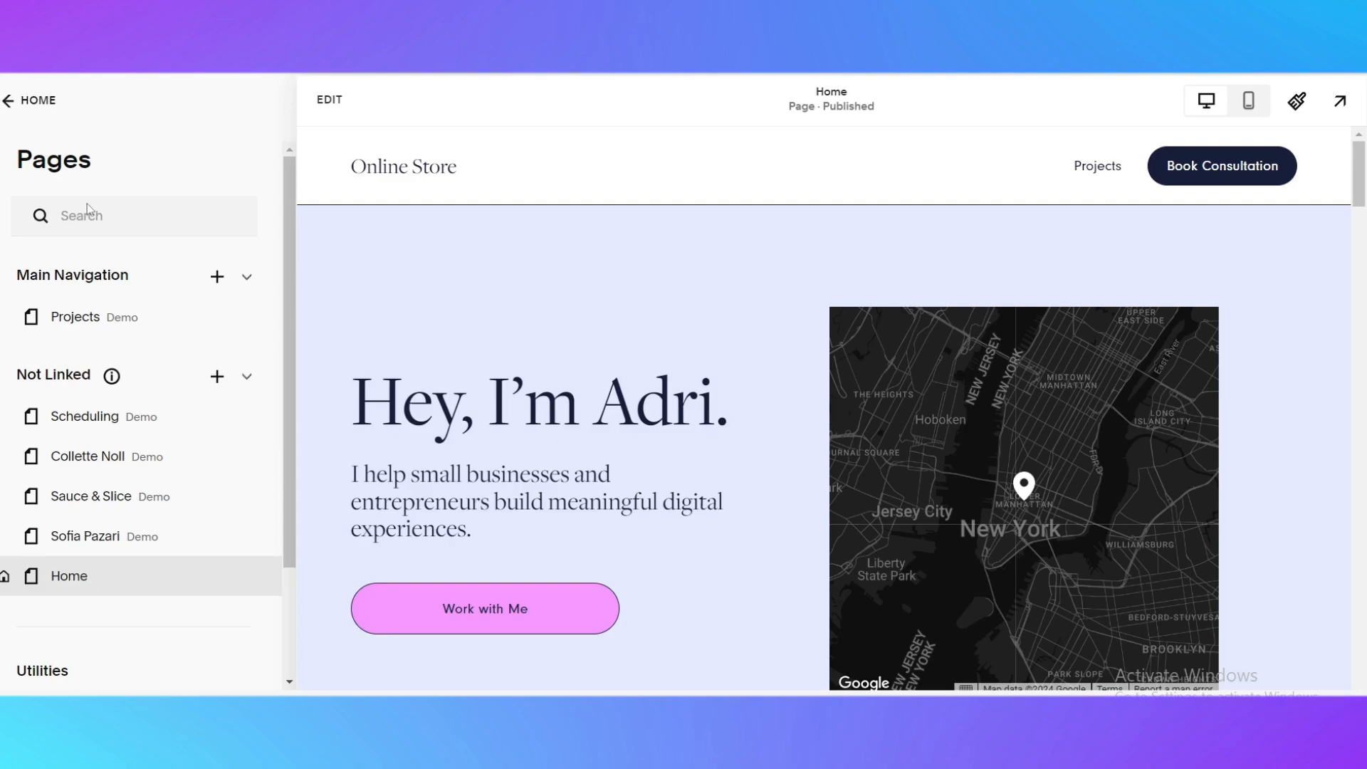
left_click(47, 246)
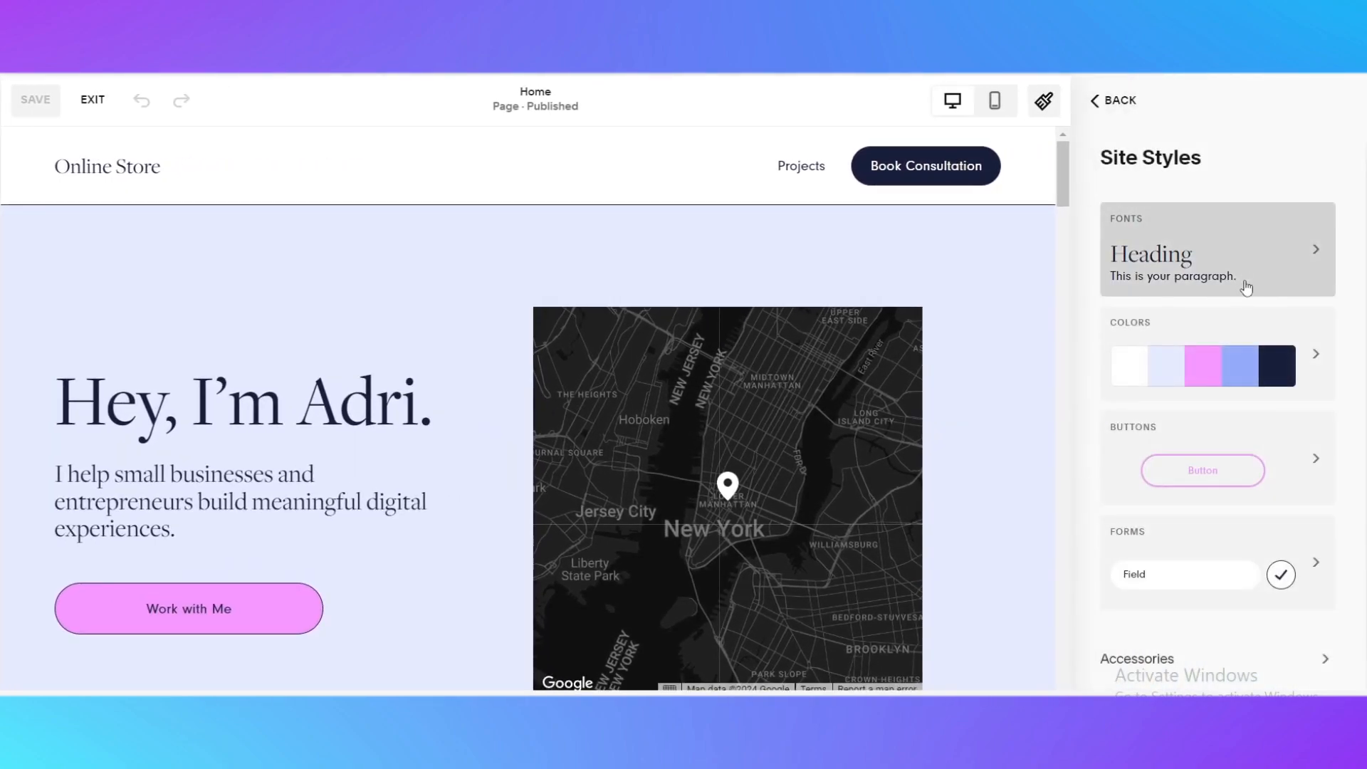
scroll(1246, 287, "down", 1)
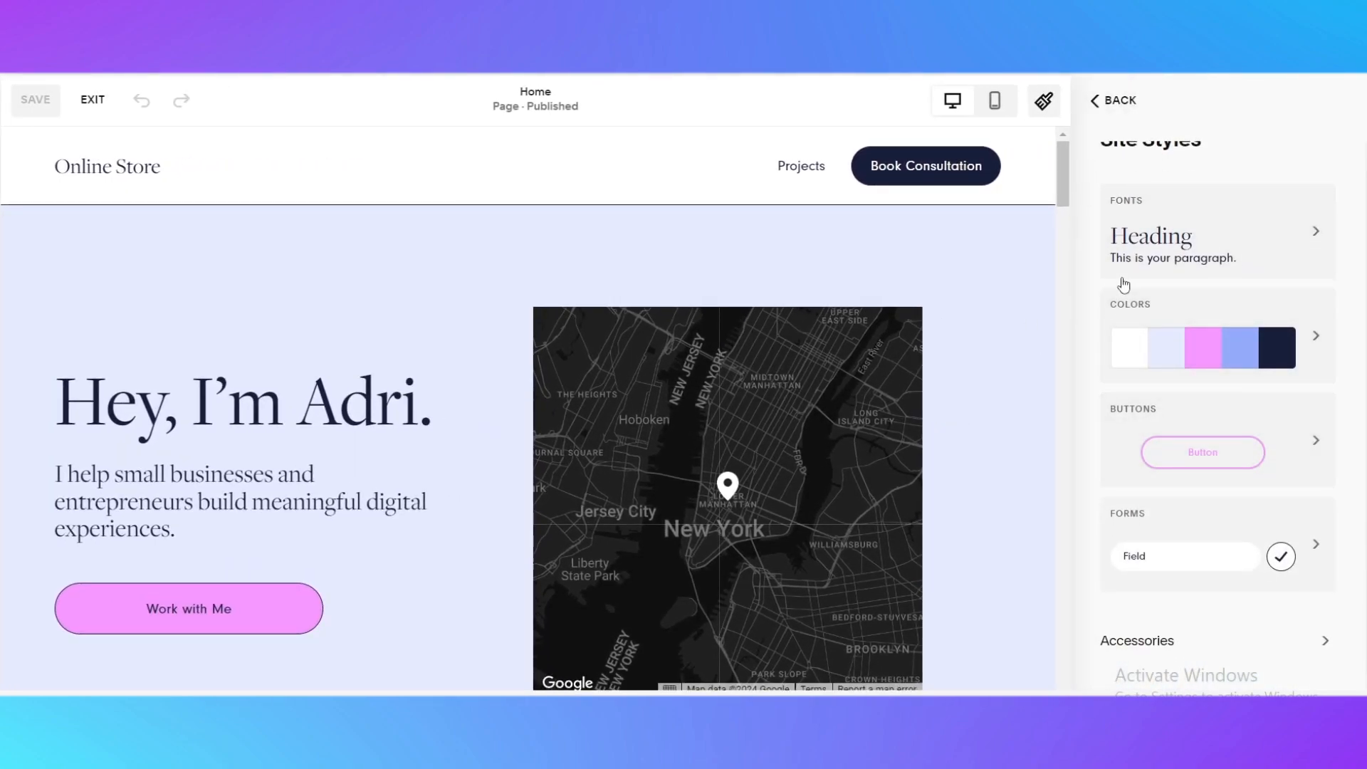
left_click(92, 101)
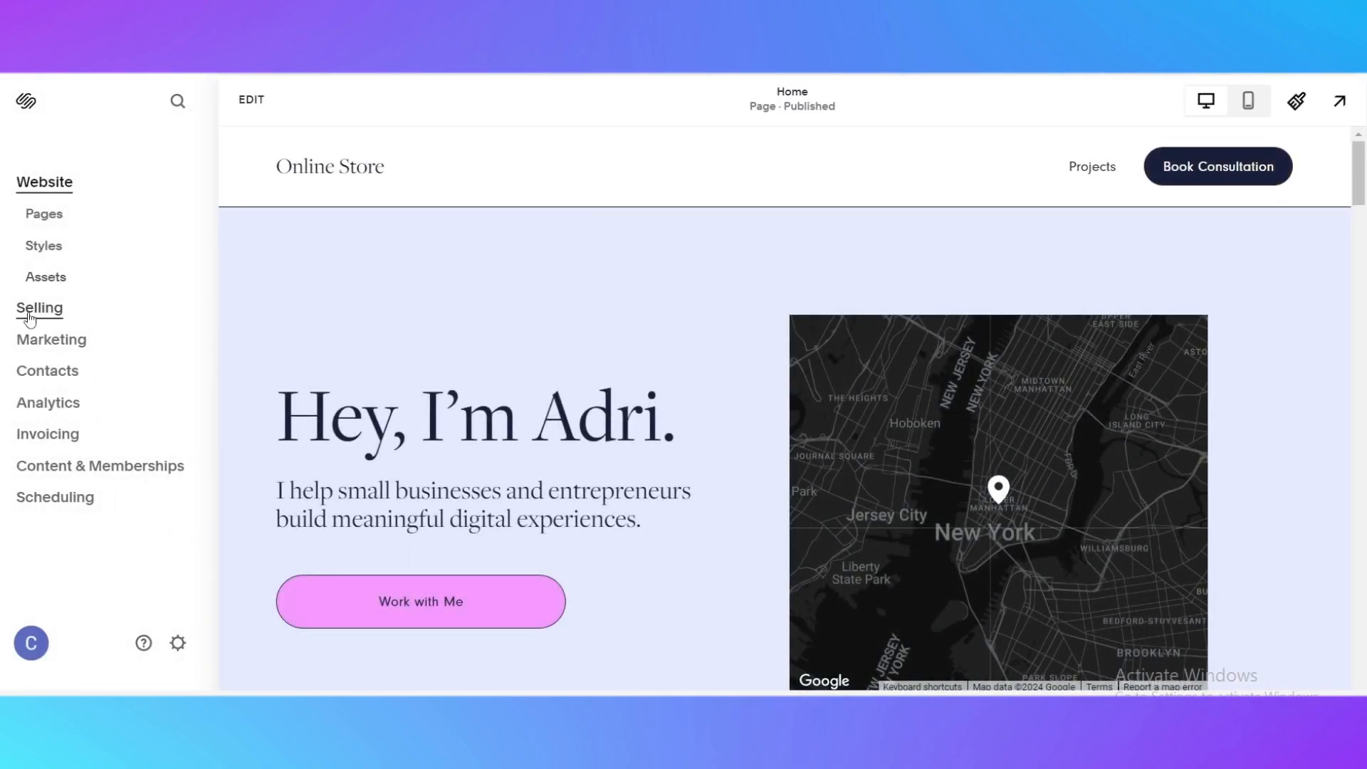
Step: Open the Selling overview and review the store setup checklist and the additional ways to sell
left_click(30, 318)
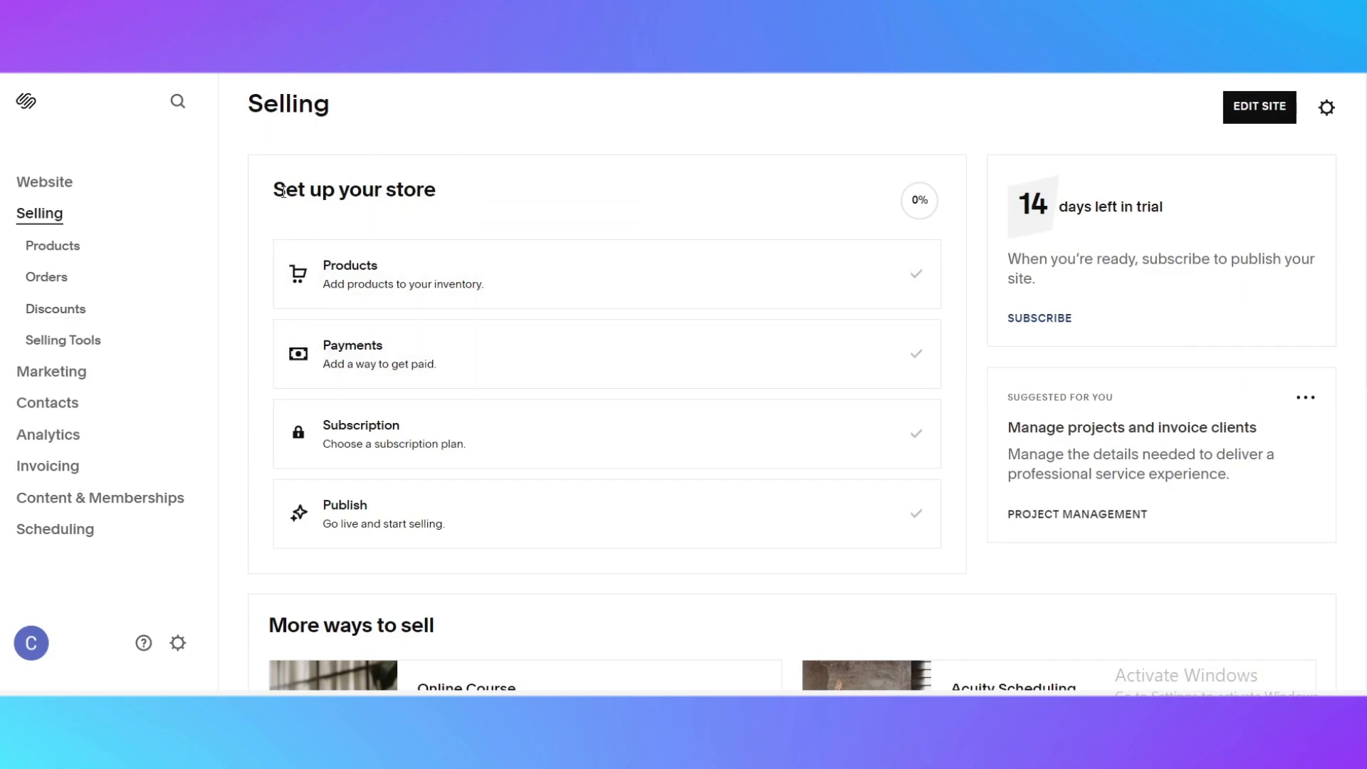
scroll(732, 299, "down", 3)
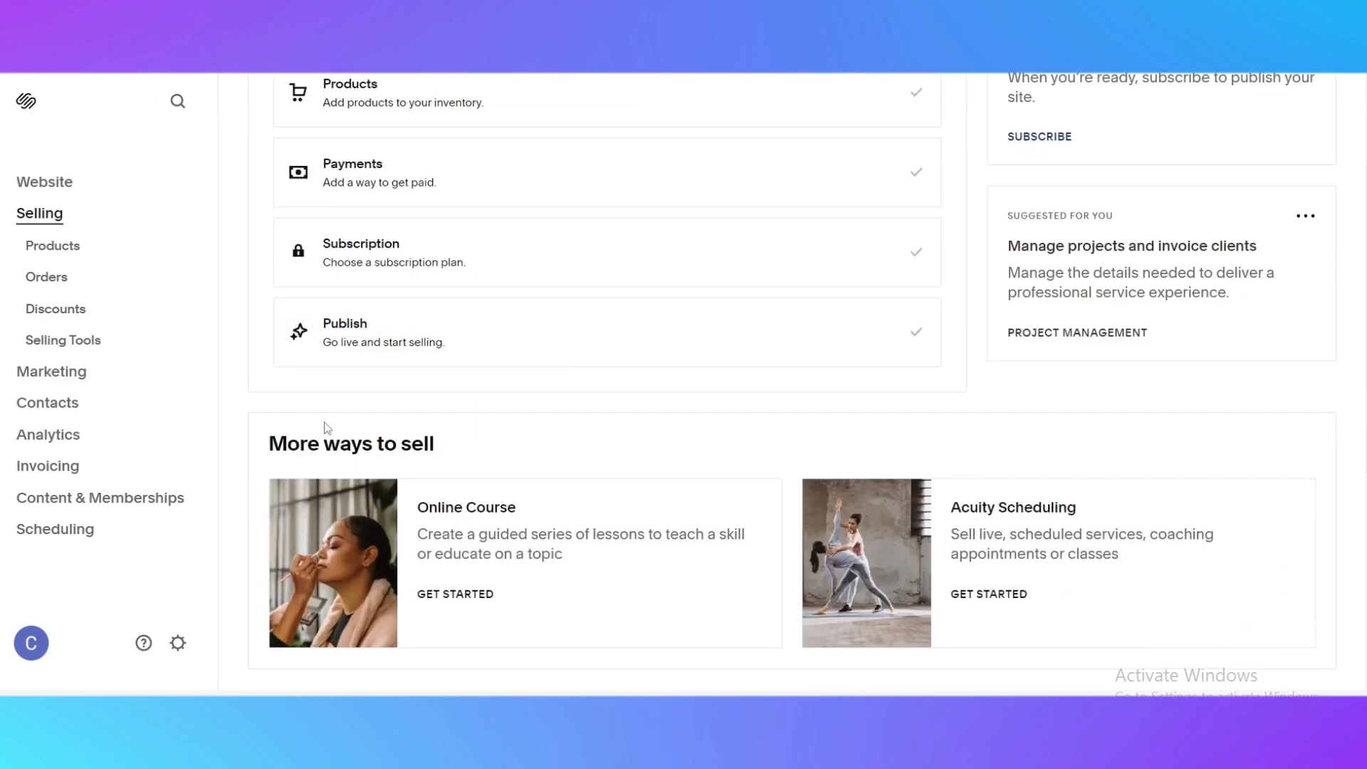
scroll(324, 427, "up", 1)
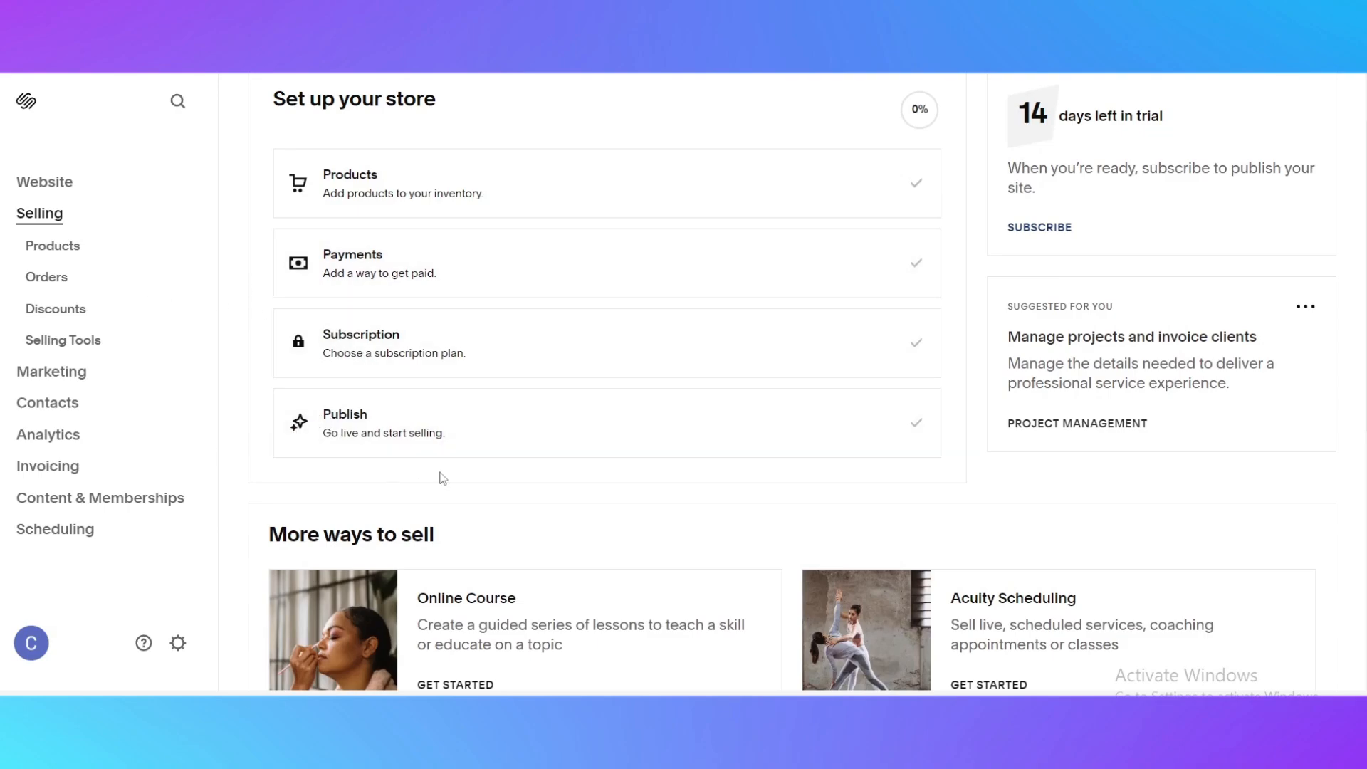
Step: Examine the Selling subpages: Products, Orders, Discounts and the full list of Selling Tools
left_click(52, 246)
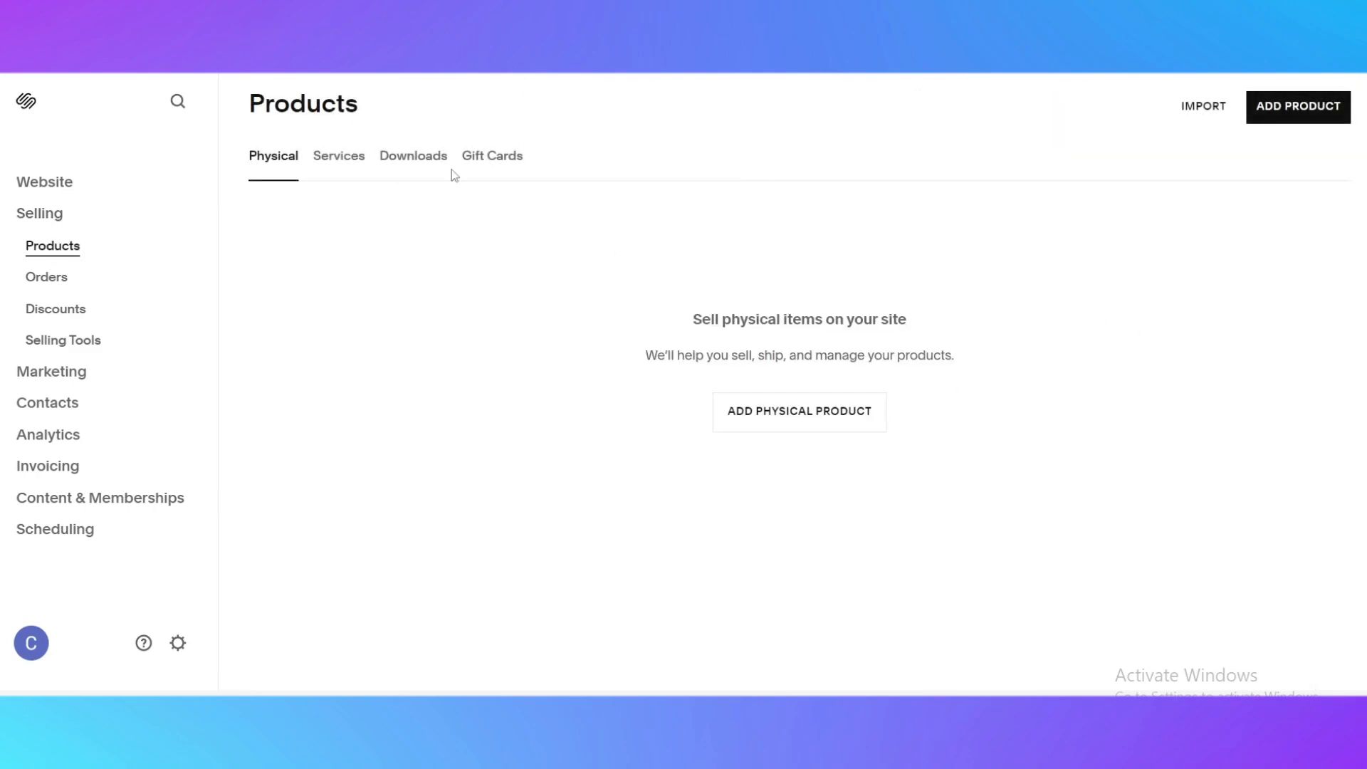
left_click(50, 279)
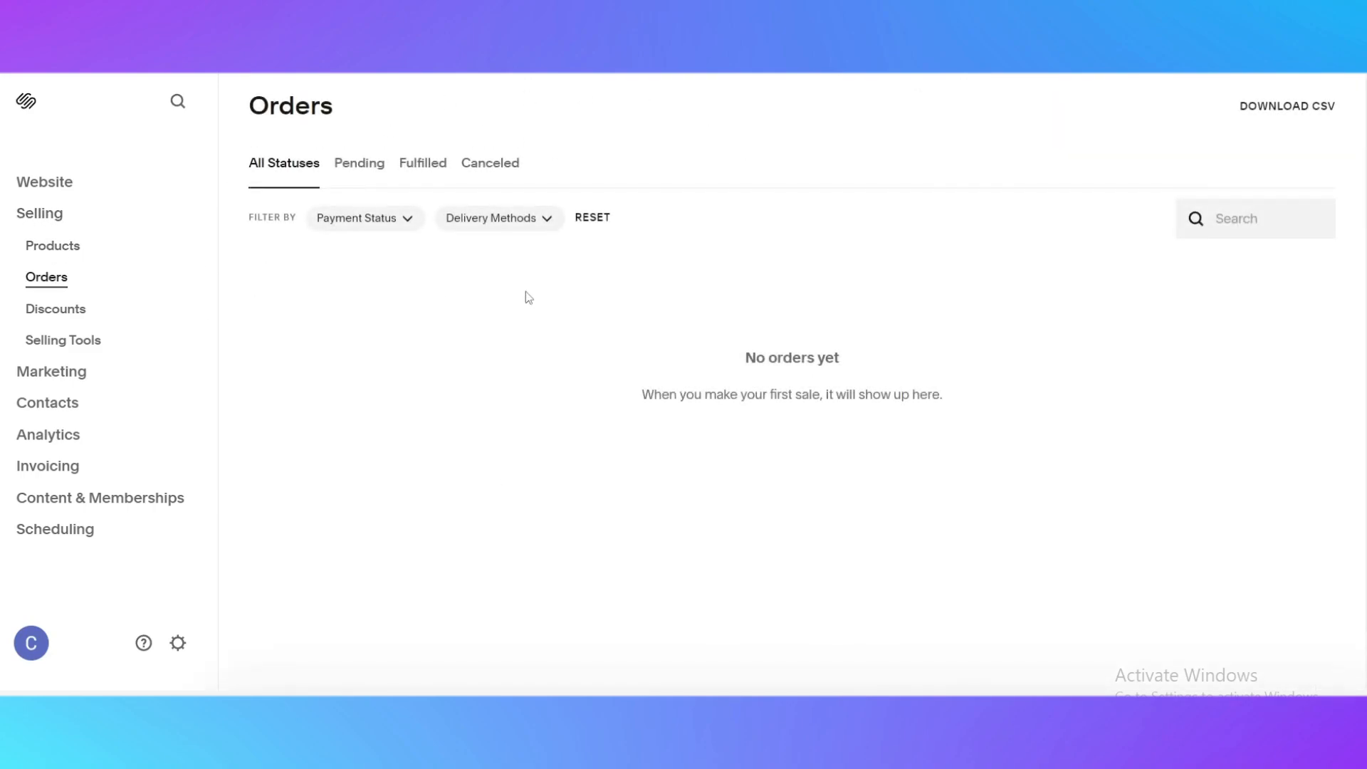
left_click(78, 310)
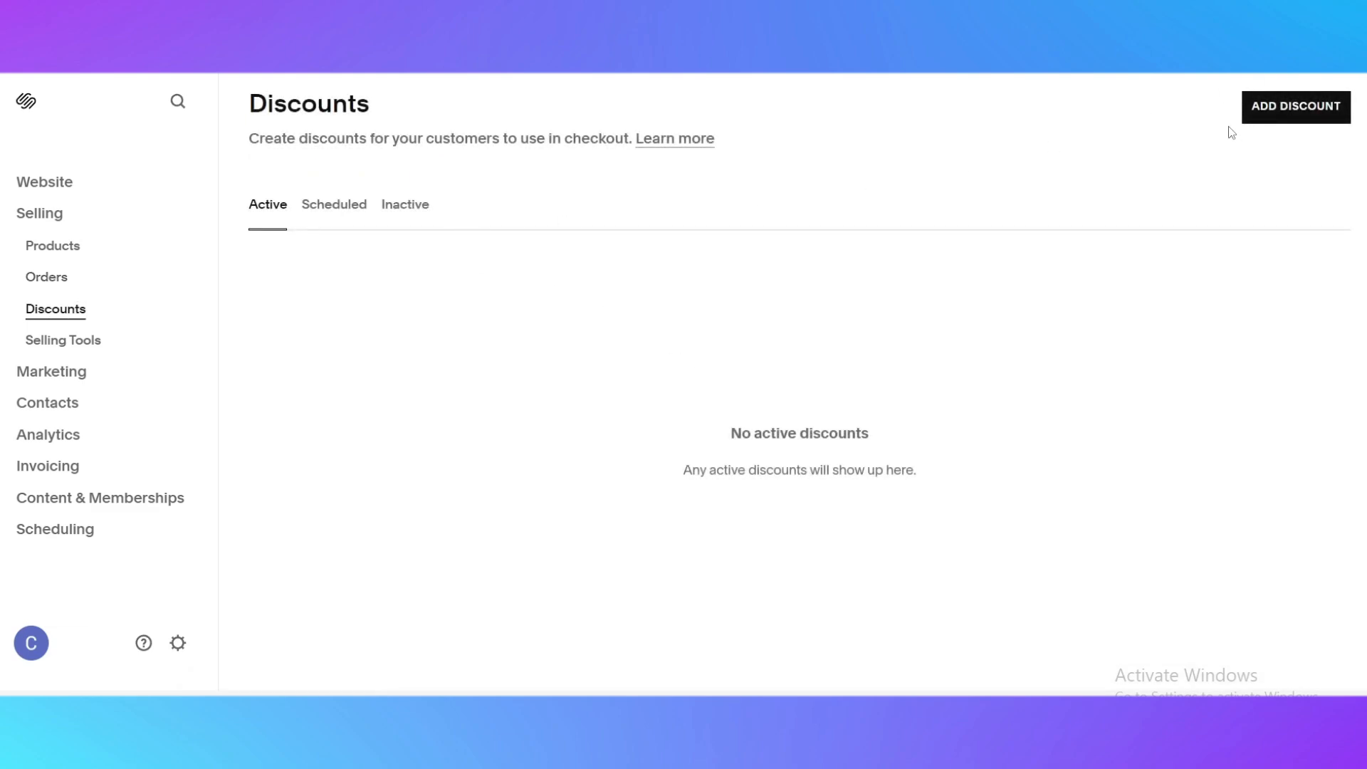
left_click(66, 343)
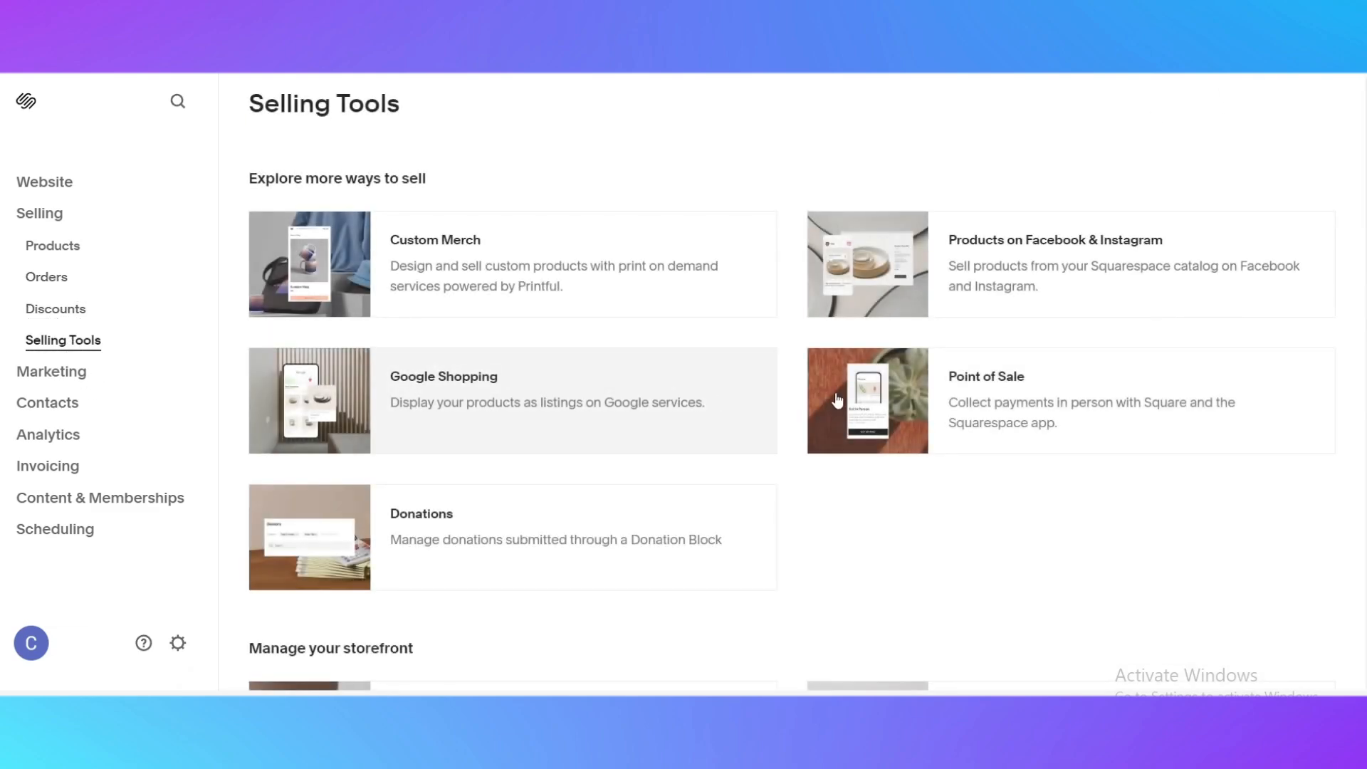
scroll(822, 487, "down", 3)
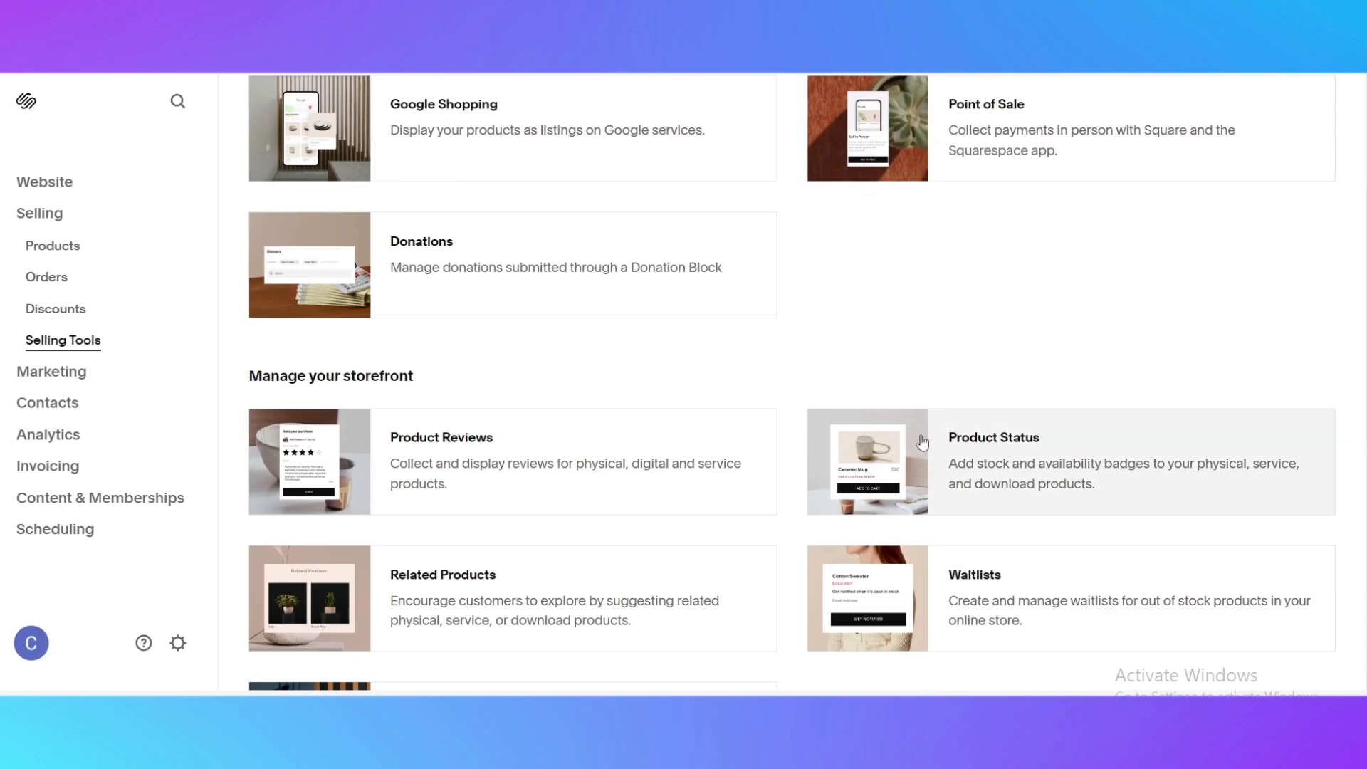
scroll(518, 476, "up", 3)
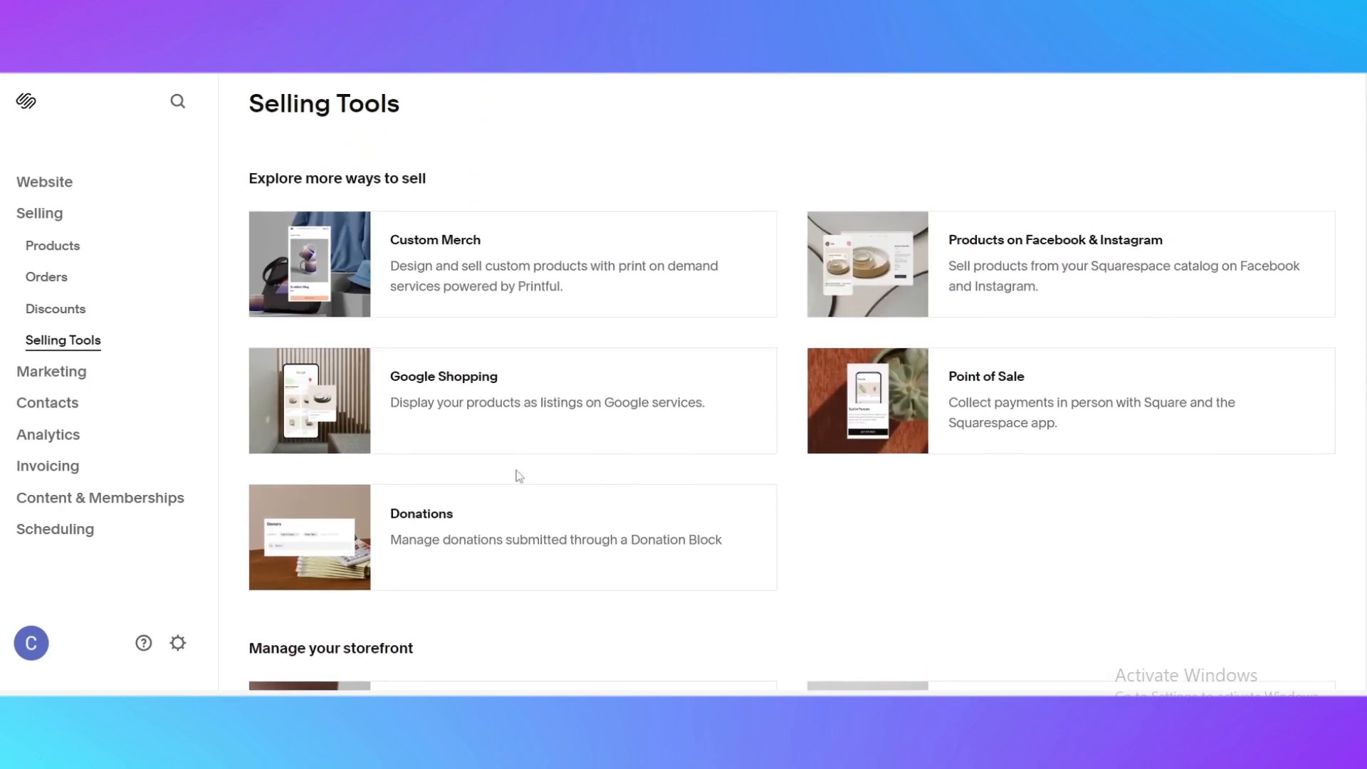
Step: Open the Marketing overview and look through its audience-growing suggestions down the page and back up
left_click(39, 384)
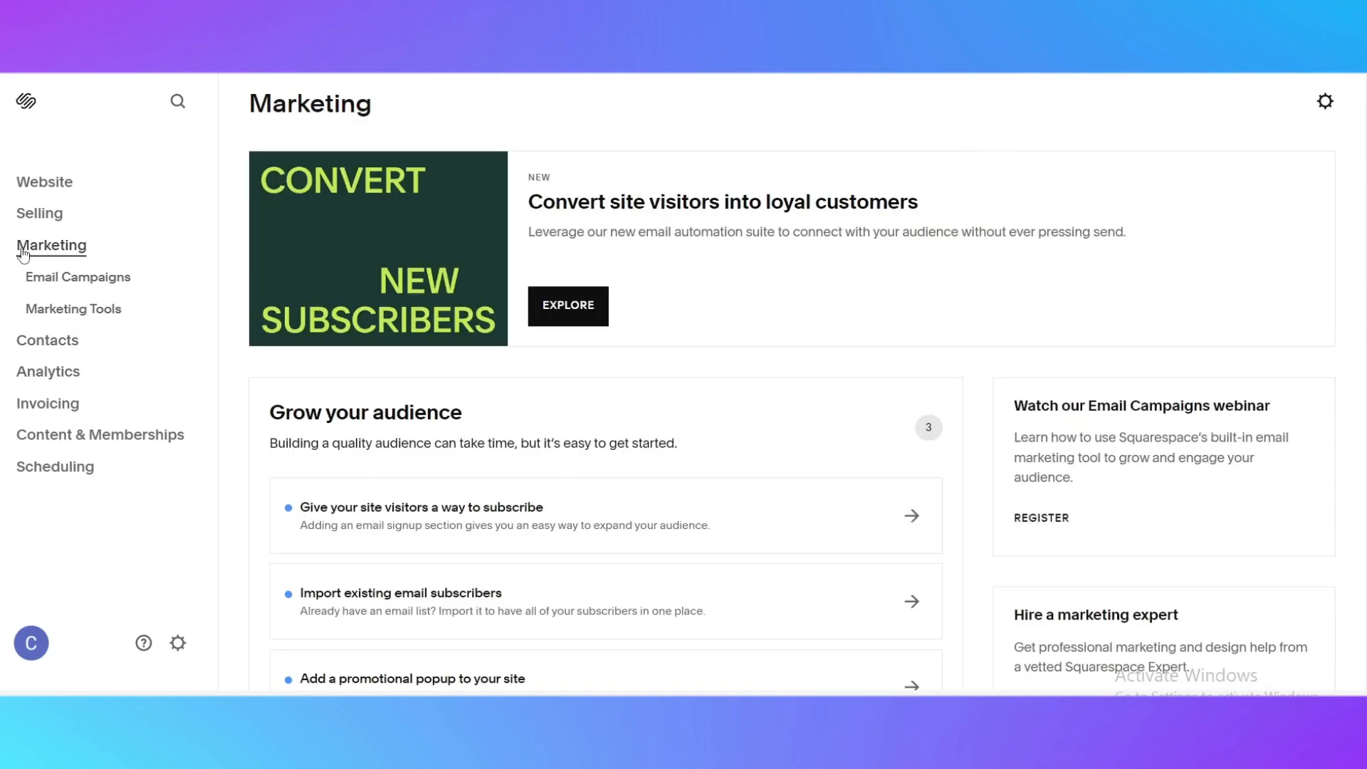
scroll(365, 433, "down", 2)
scroll(364, 433, "down", 3)
scroll(574, 549, "up", 5)
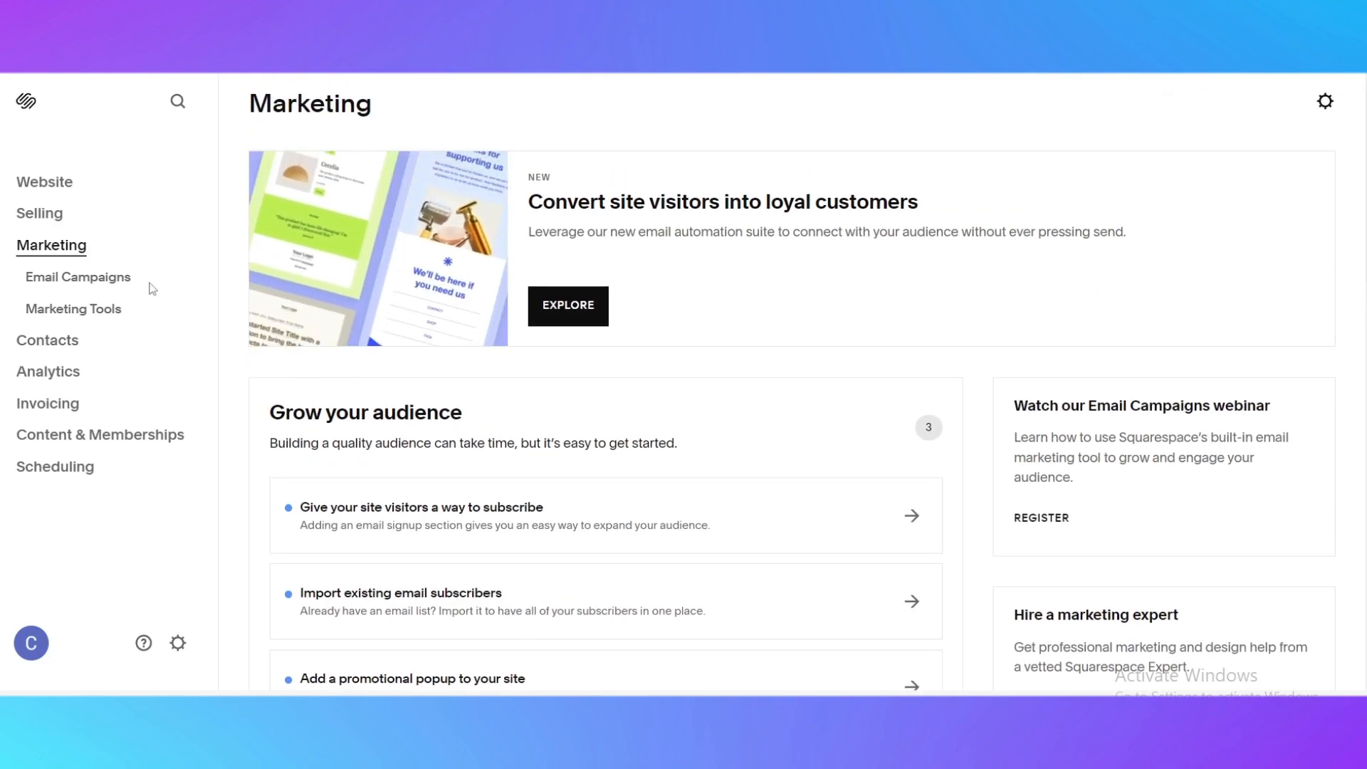
Step: Look over the Contacts list and the Traffic and Engagement reports in Analytics
left_click(30, 342)
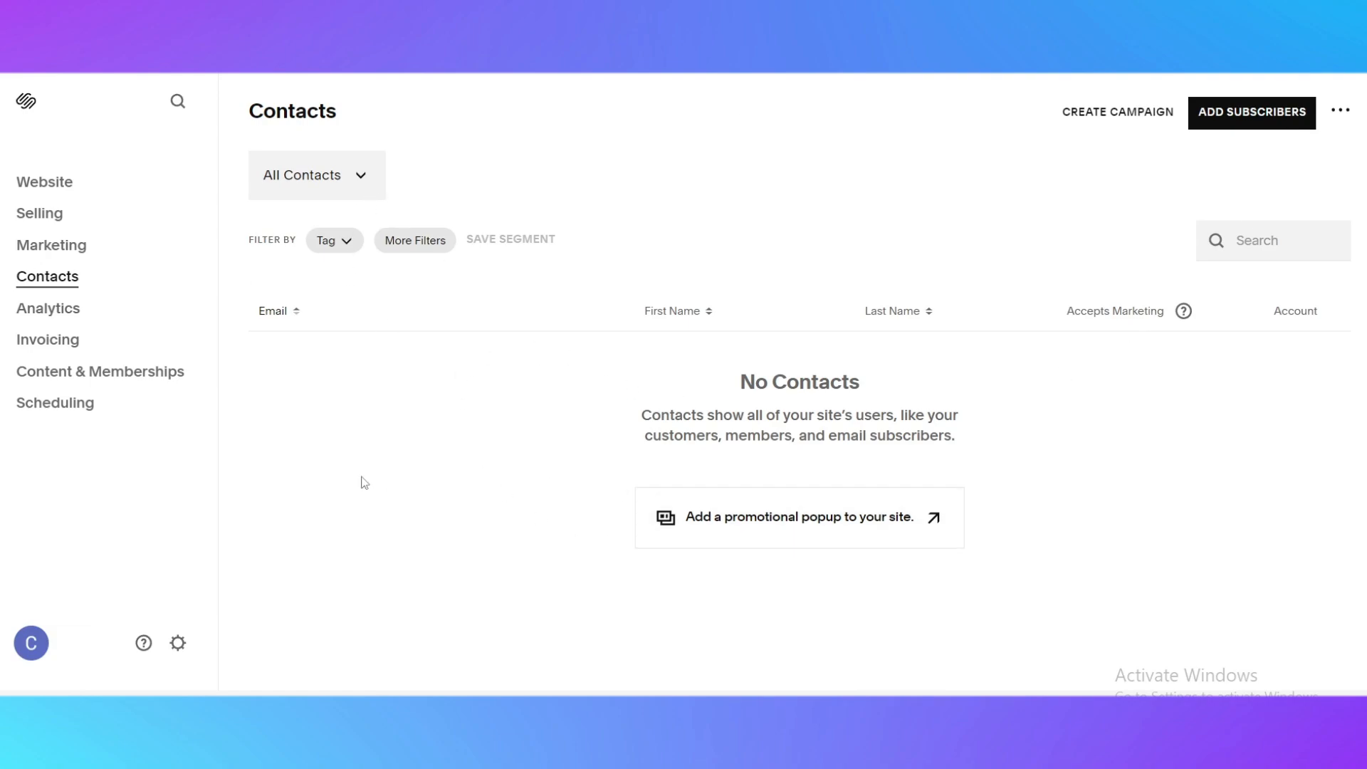
left_click(33, 313)
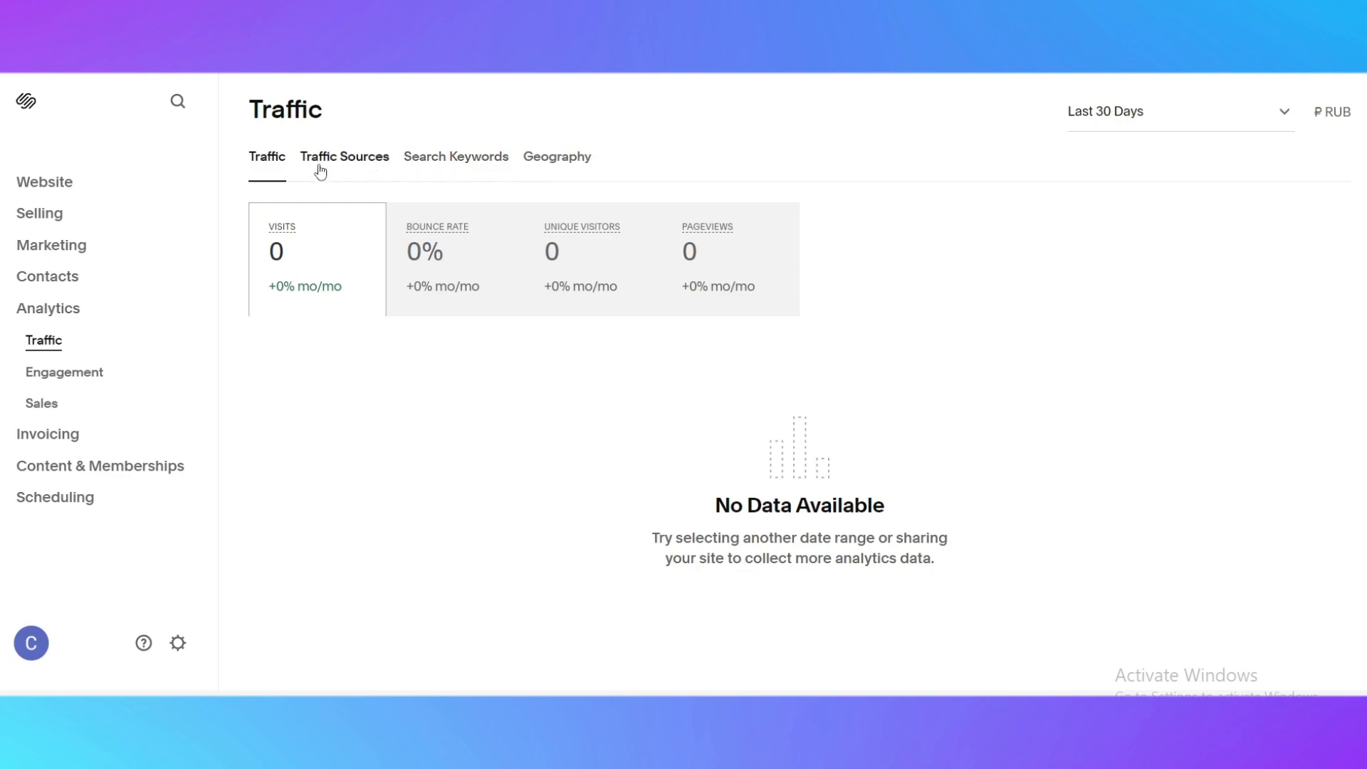
left_click(65, 372)
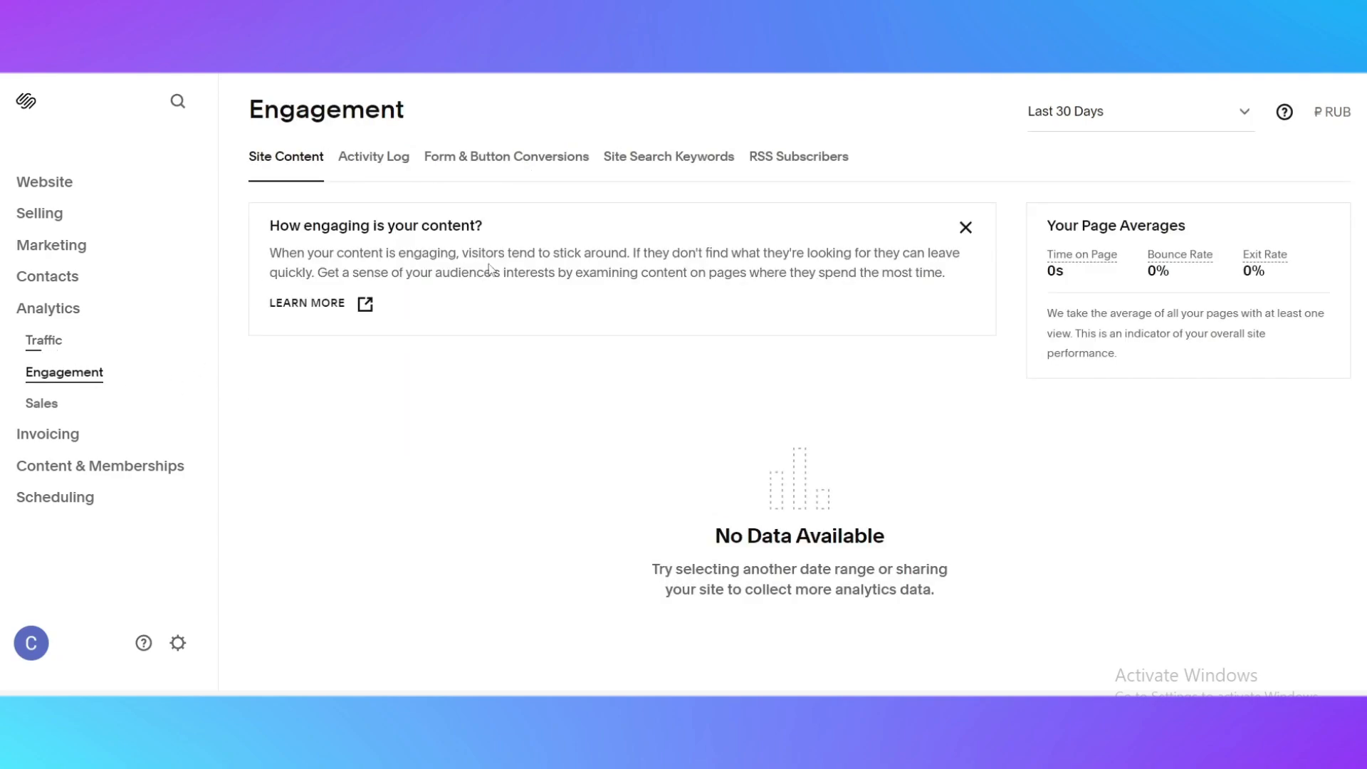
Step: Review the Invoicing overview and the product types offered under Content & Memberships
left_click(67, 441)
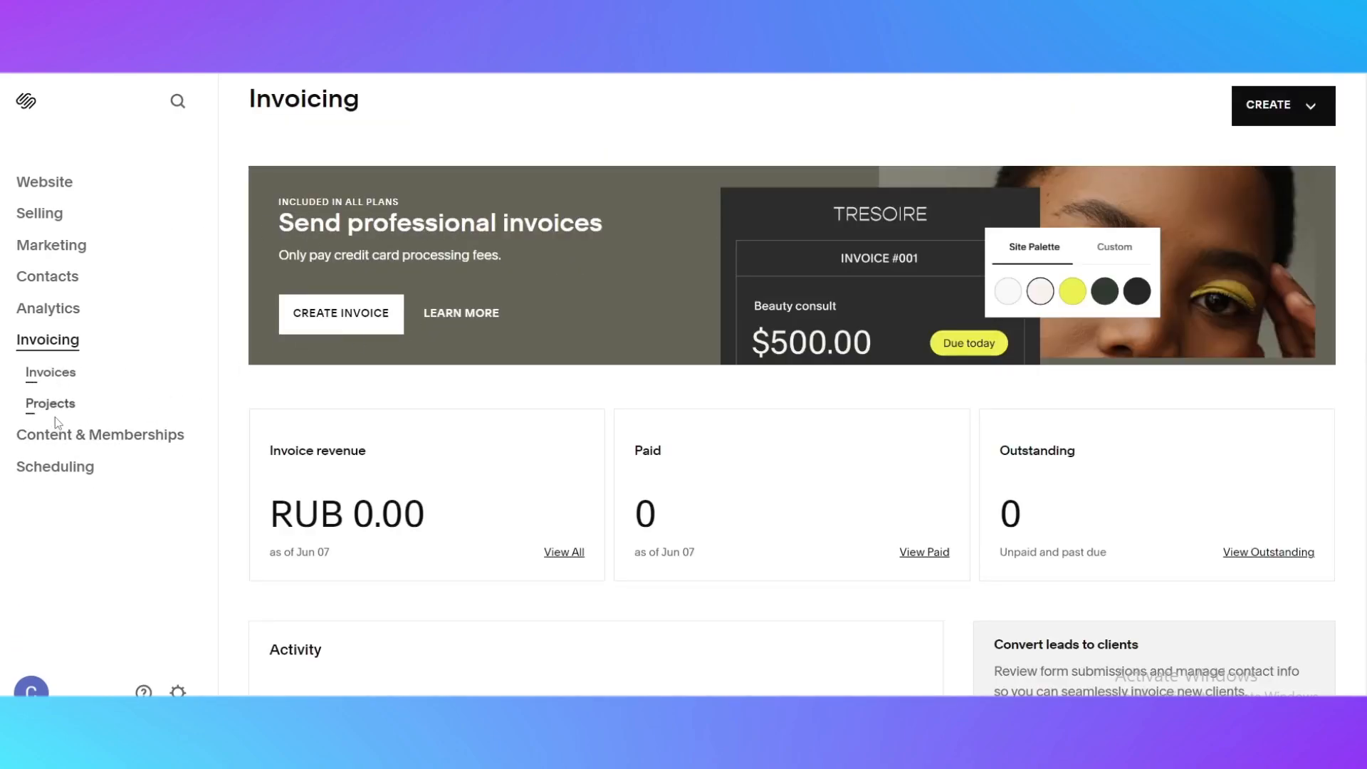
left_click(70, 437)
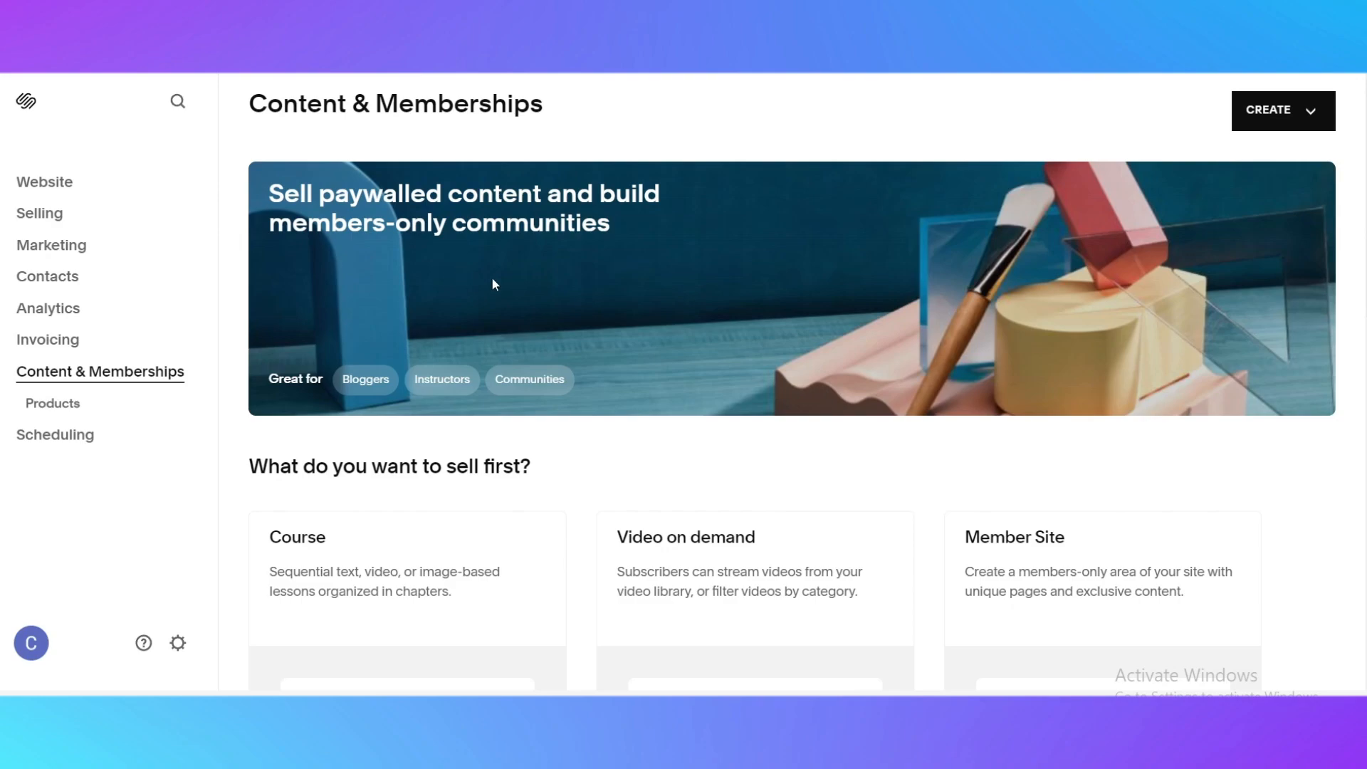
scroll(475, 371, "down", 4)
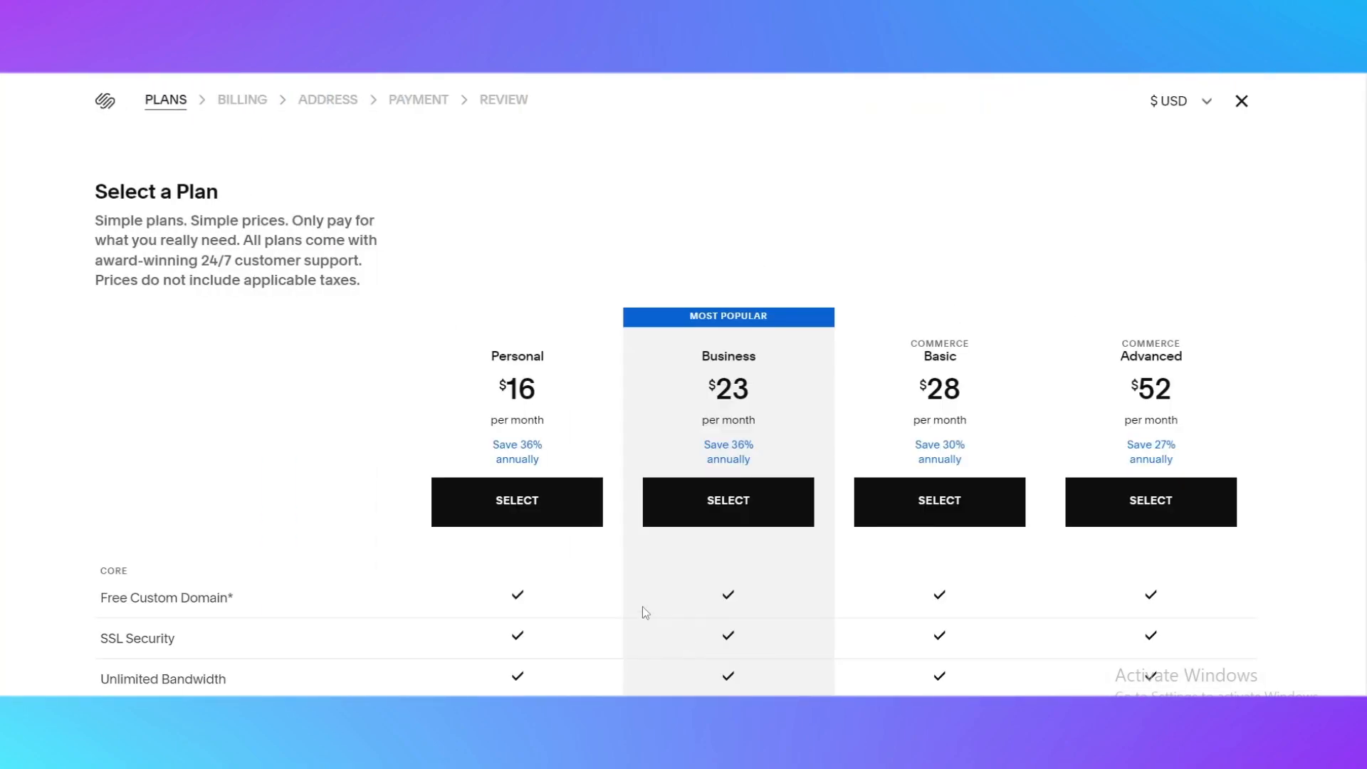
Step: Compare the prices and included features of the Personal, Business, Basic and Advanced subscription plans
scroll(430, 547, "down", 4)
scroll(442, 544, "up", 4)
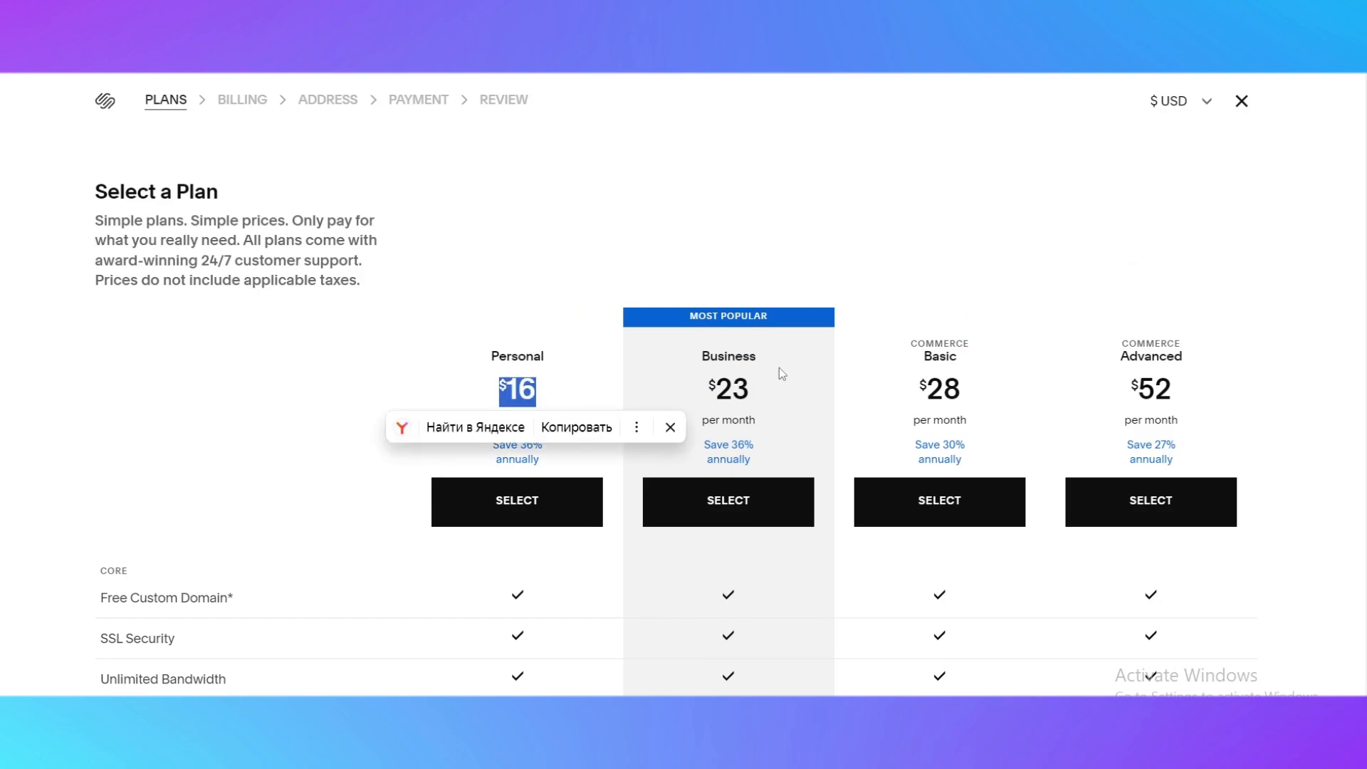
double_click(725, 390)
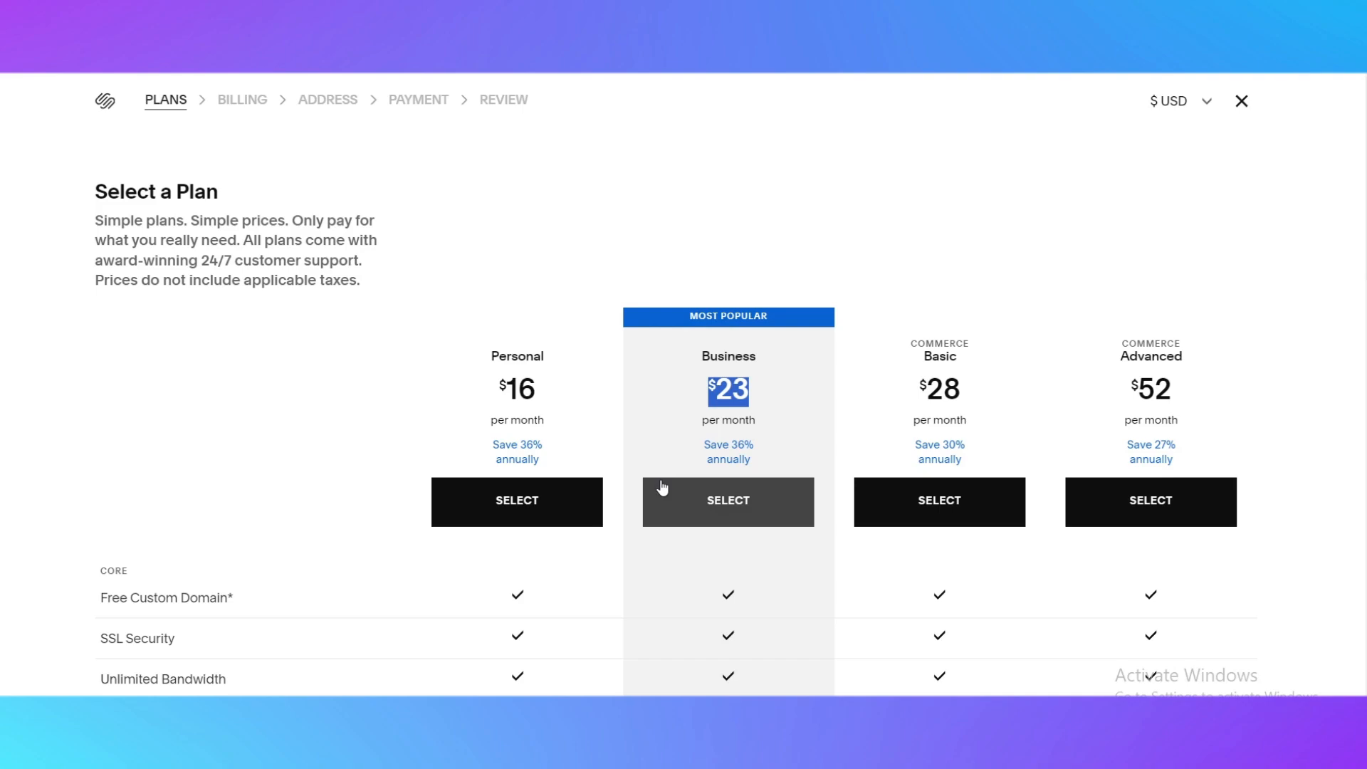
scroll(1219, 433, "down", 4)
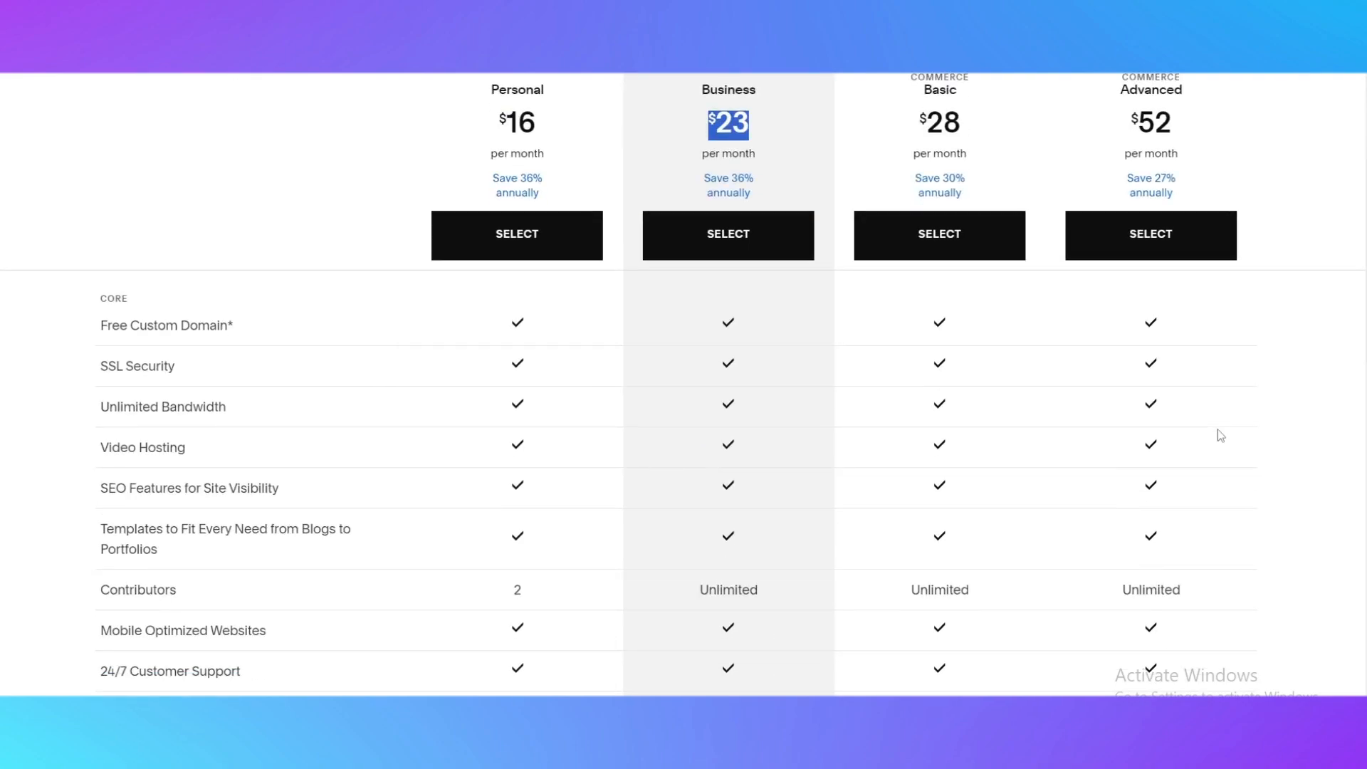
scroll(1221, 436, "down", 4)
scroll(1214, 445, "up", 8)
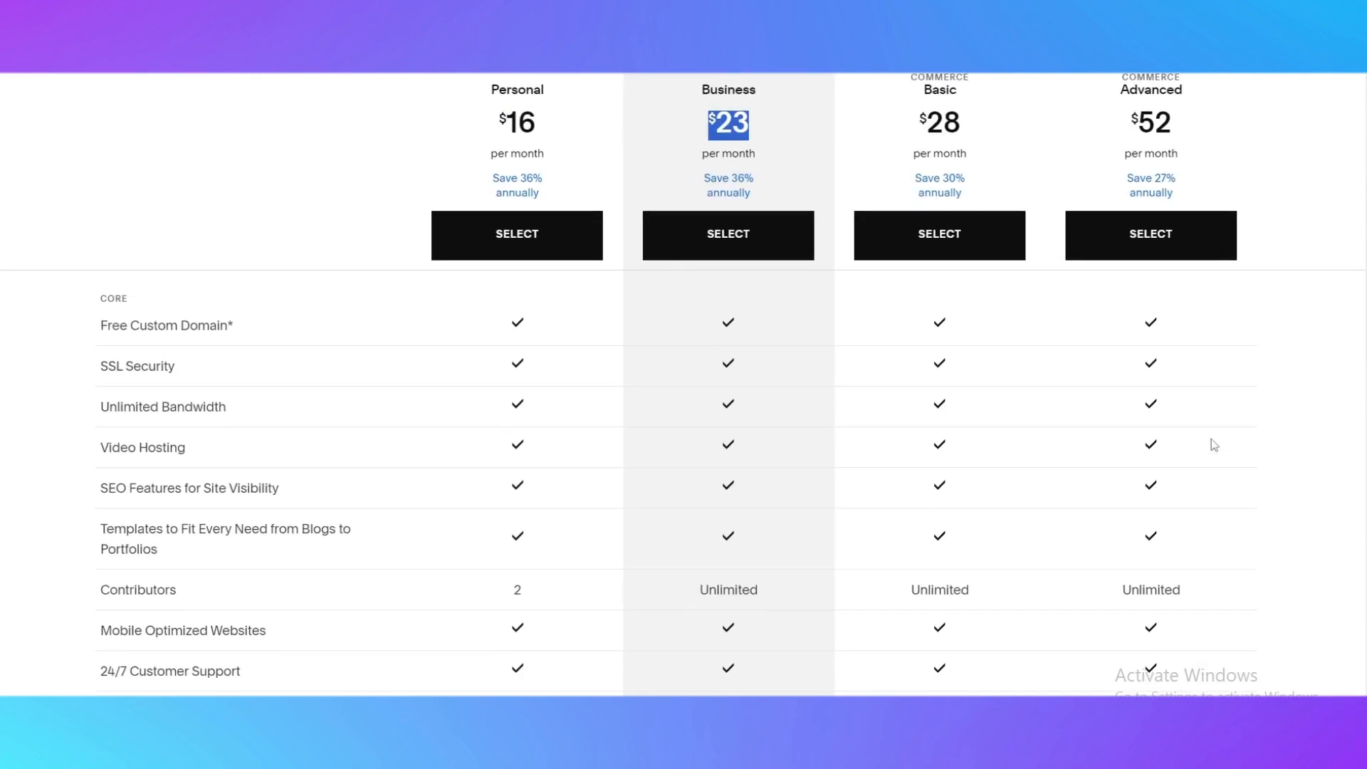